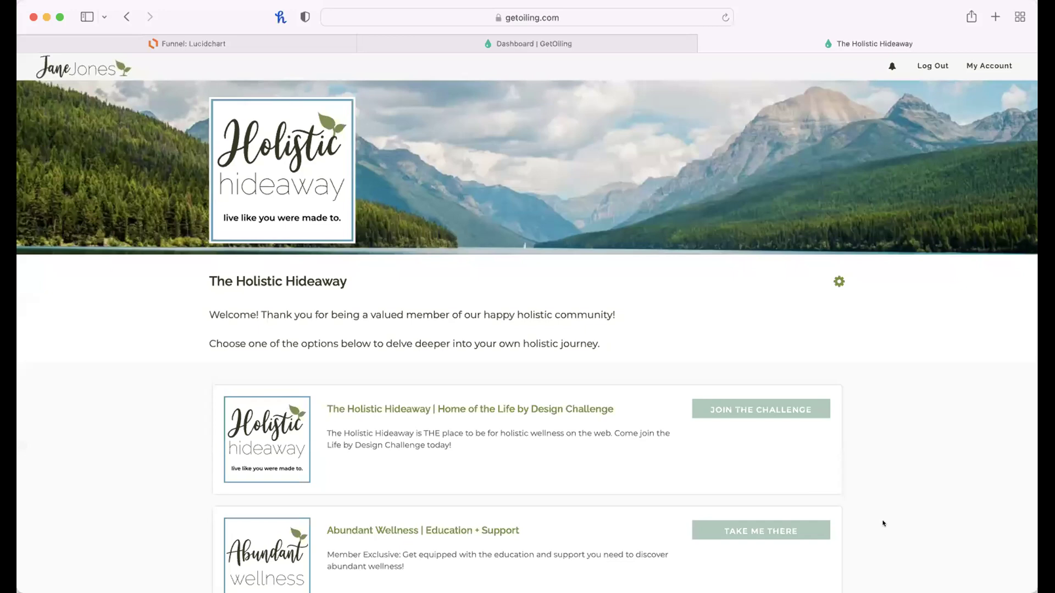
- Narrow the browser window and review the vaults listed on the Holistic Hideaway member area home page
drag(1031, 501, 957, 506)
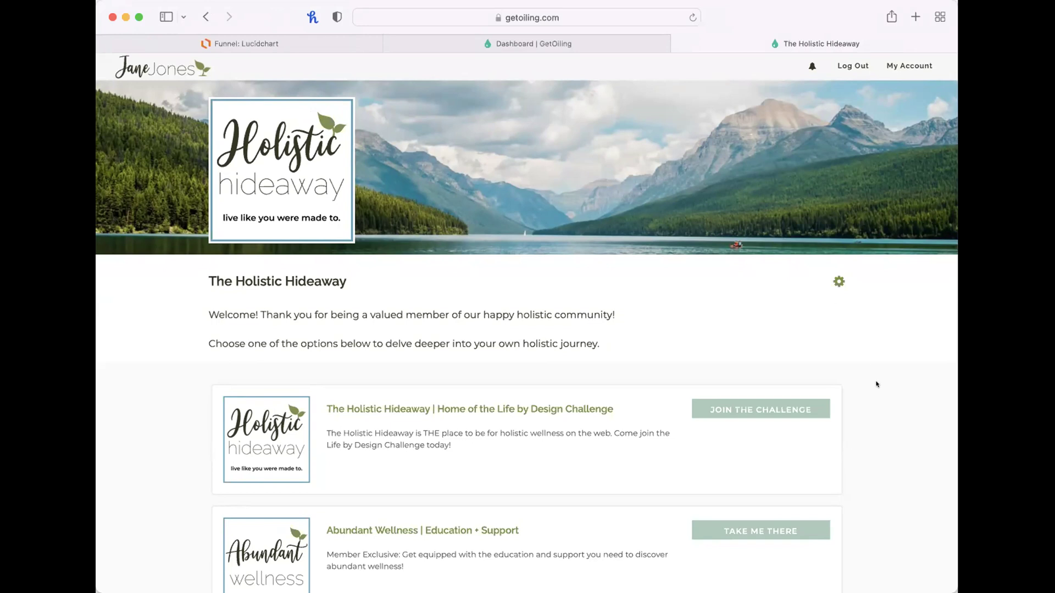
scroll(876, 384, down, 10)
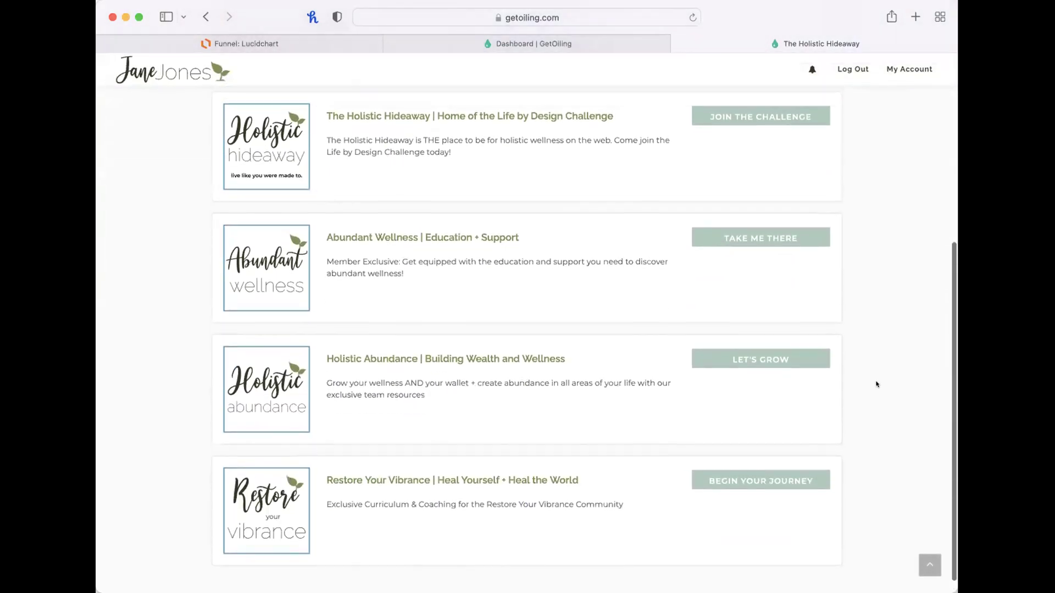
scroll(876, 384, up, 10)
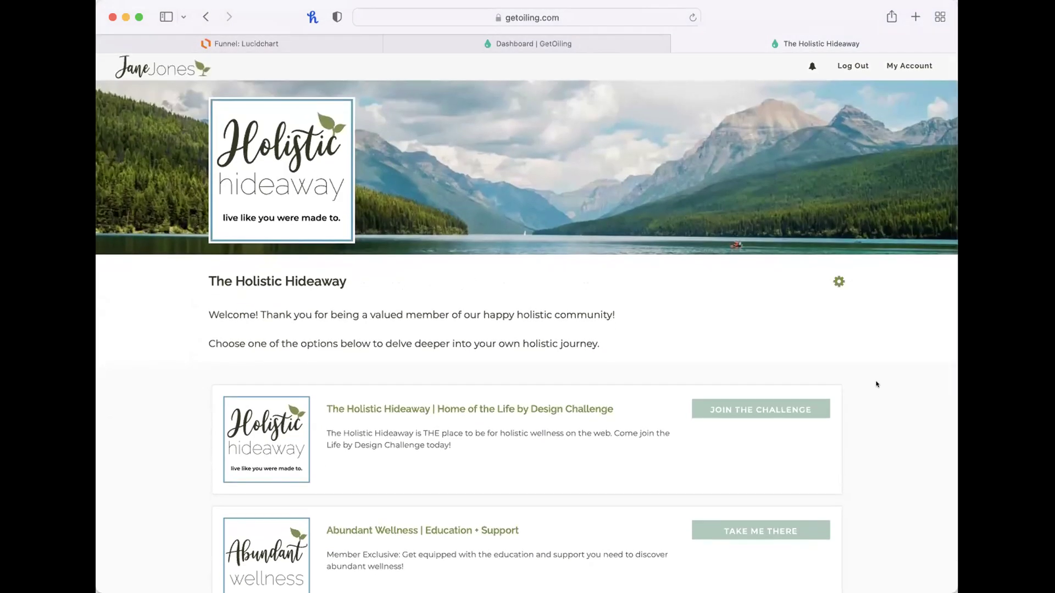
scroll(876, 384, down, 5)
scroll(876, 384, down, 2)
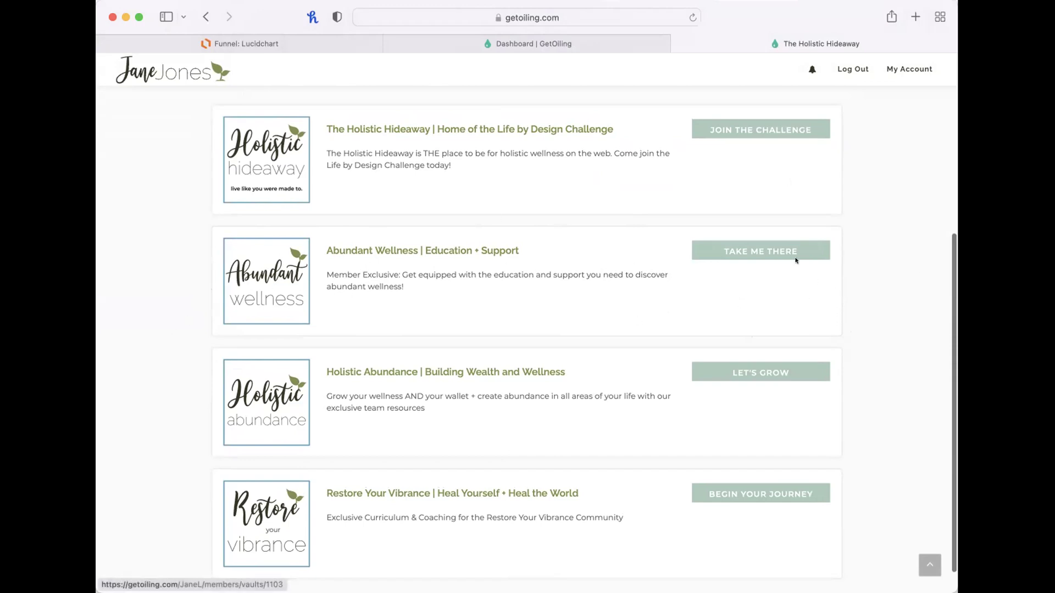
scroll(572, 437, down, 1)
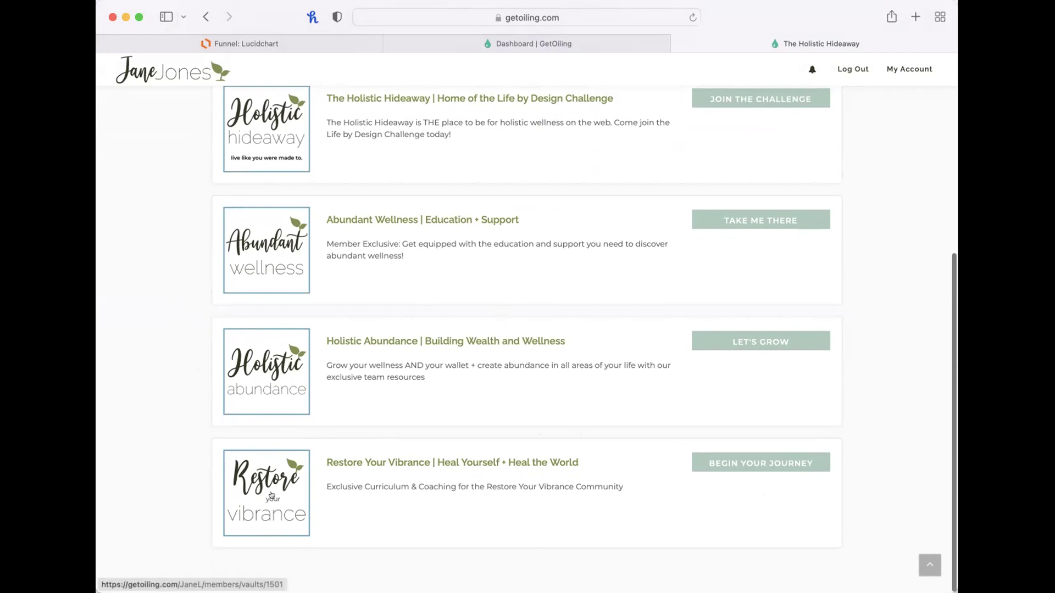
scroll(271, 496, up, 3)
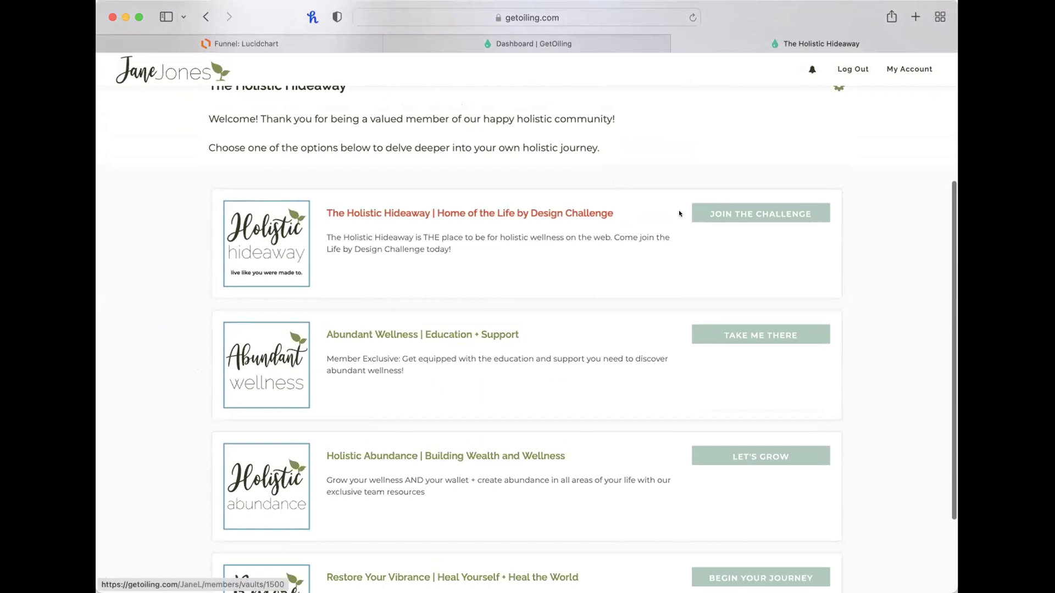
- Open the Home of the Life by Design Challenge vault and review its Start here page, including the resources section
click(716, 214)
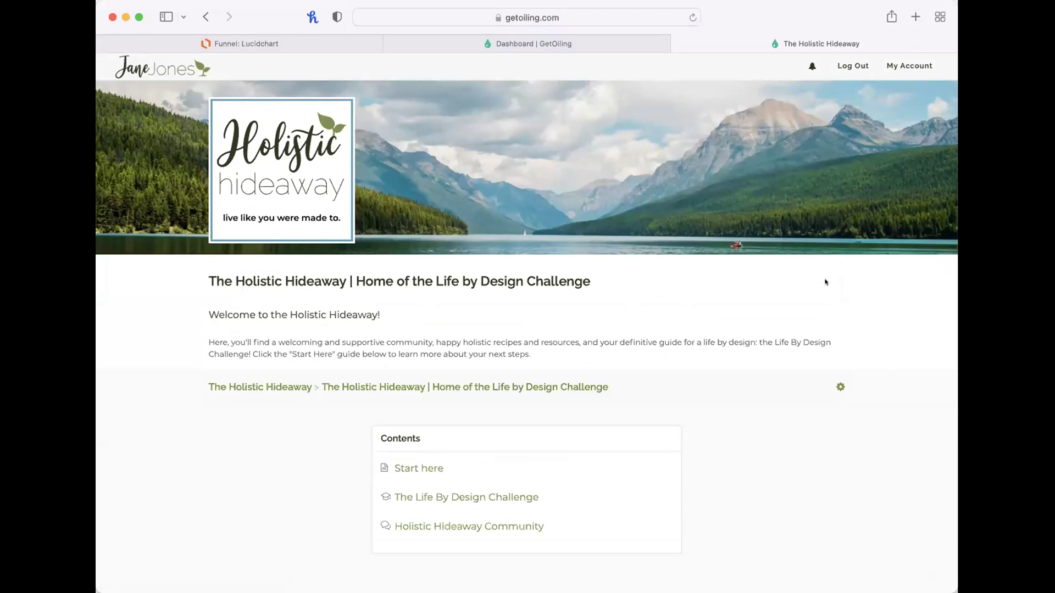
click(429, 466)
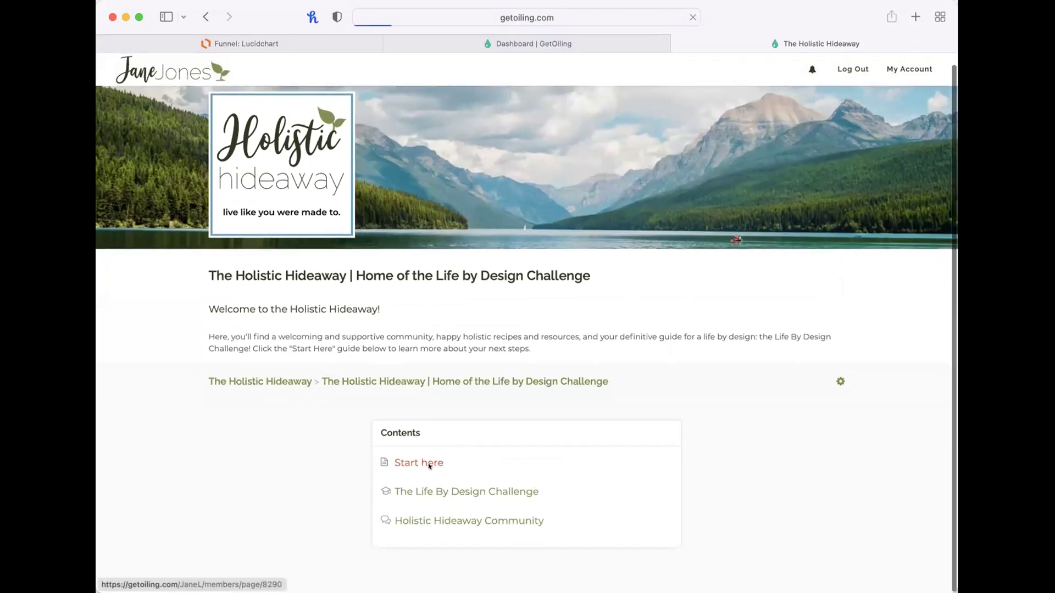
scroll(635, 470, down, 5)
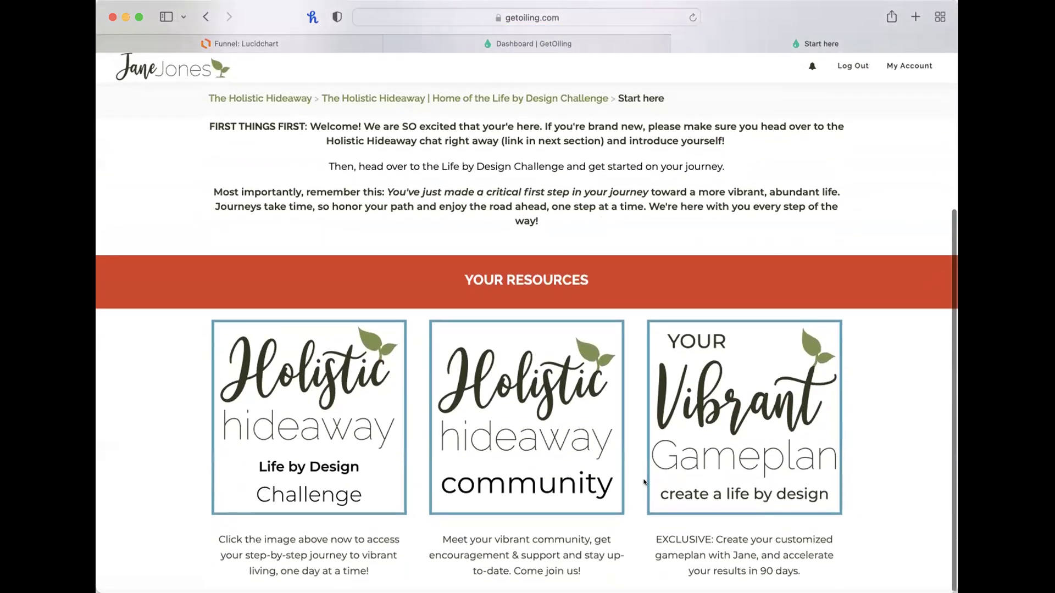
scroll(644, 482, up, 5)
scroll(643, 467, down, 4)
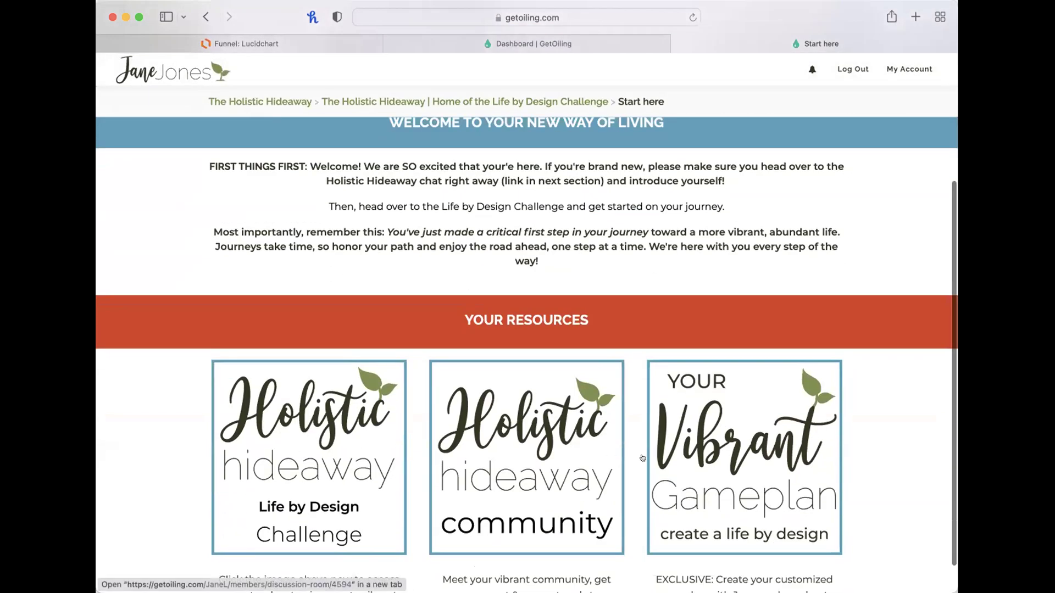
- Go to the Life by Design Challenge class from the resources and open its "How to use this challenge" lesson
click(349, 469)
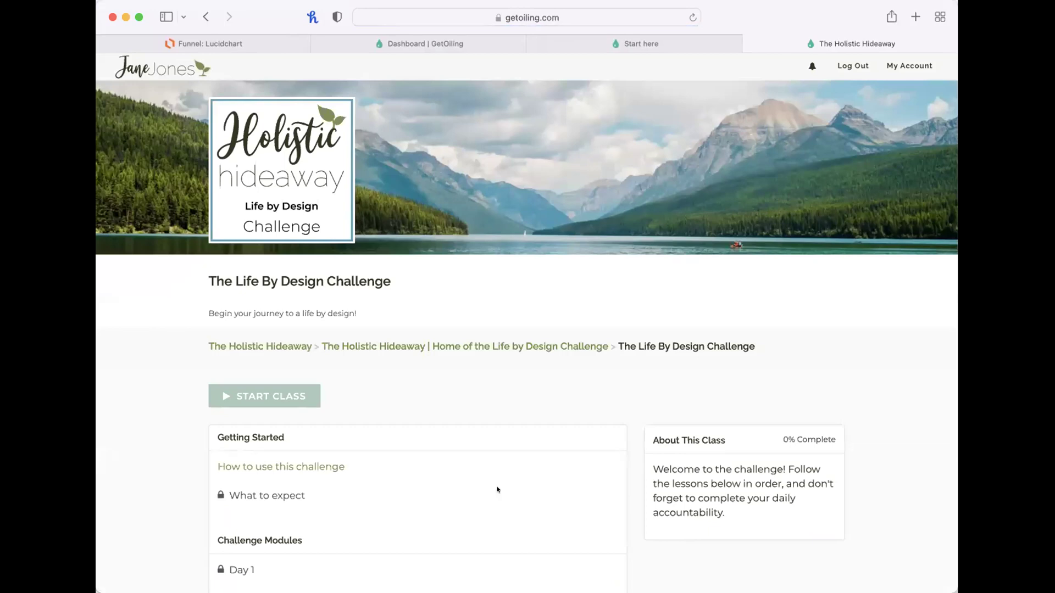
scroll(497, 489, down, 3)
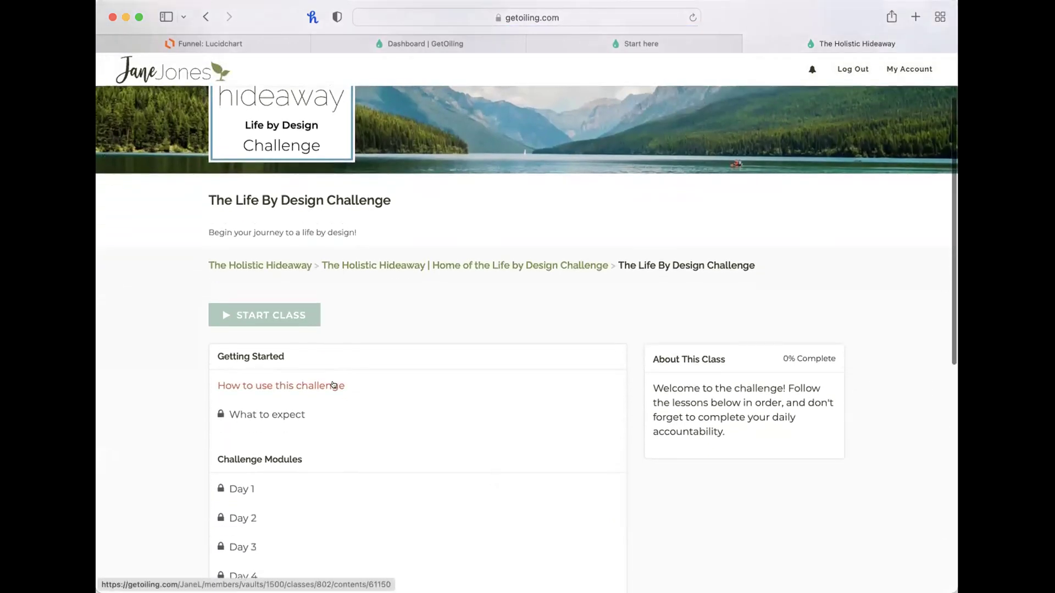
scroll(333, 385, down, 4)
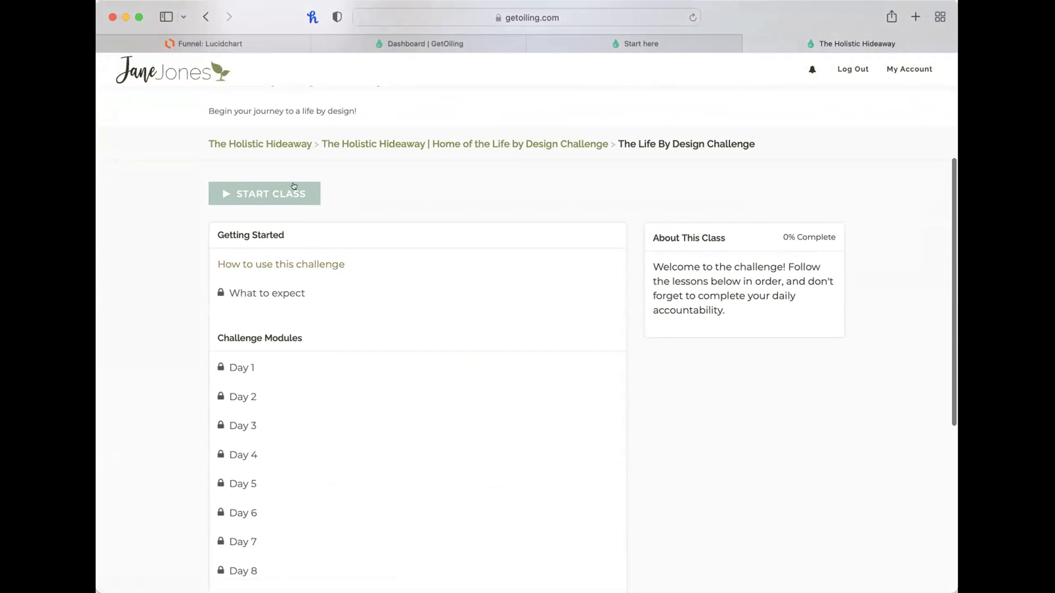
click(289, 265)
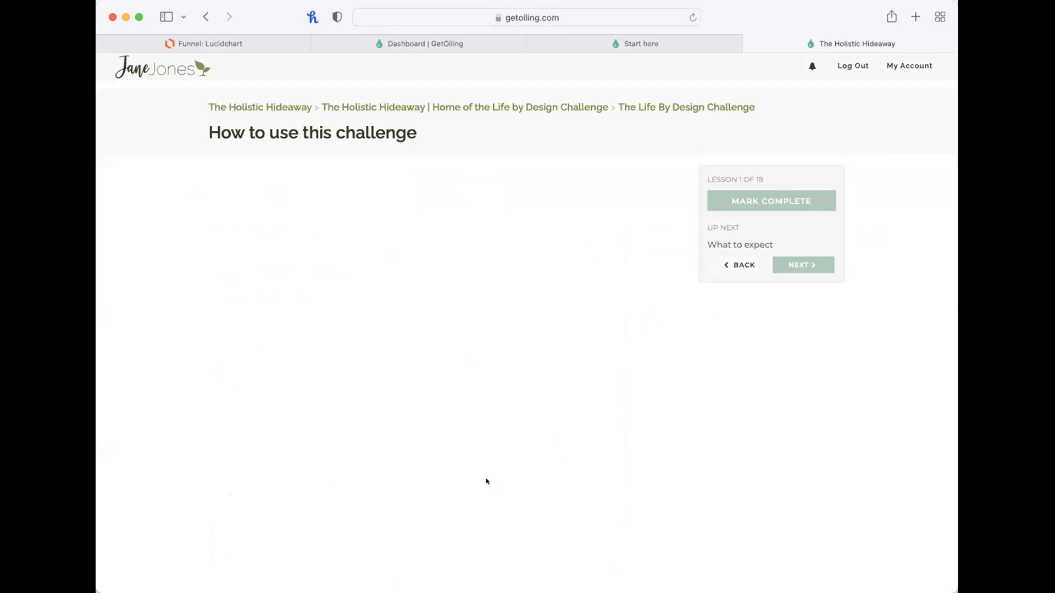
- Return to the class overview and look through its lesson list, from Getting Started to Make it Stick
scroll(435, 384, left, 5)
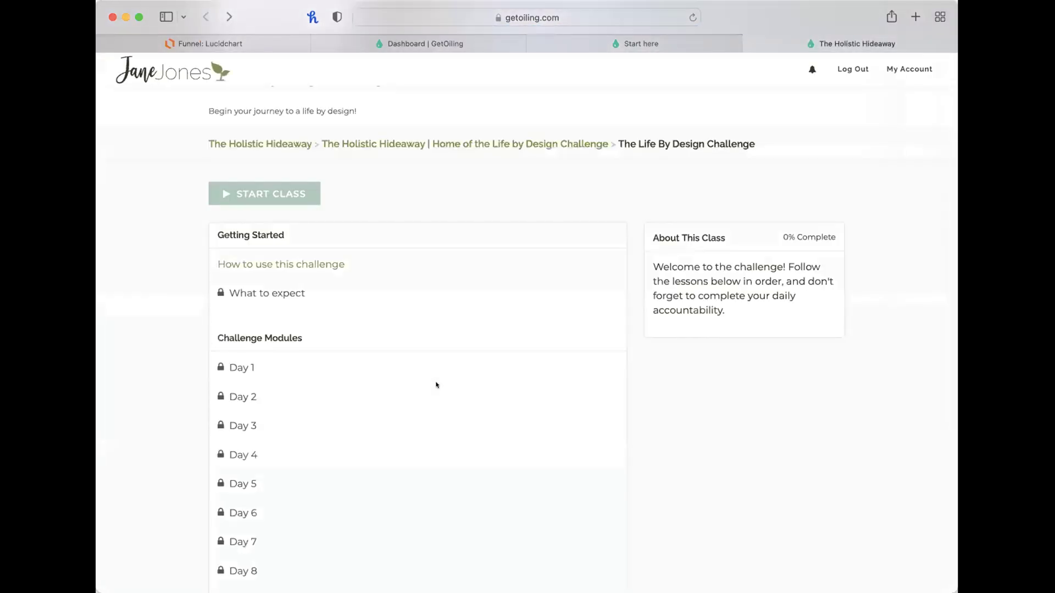
scroll(435, 384, down, 6)
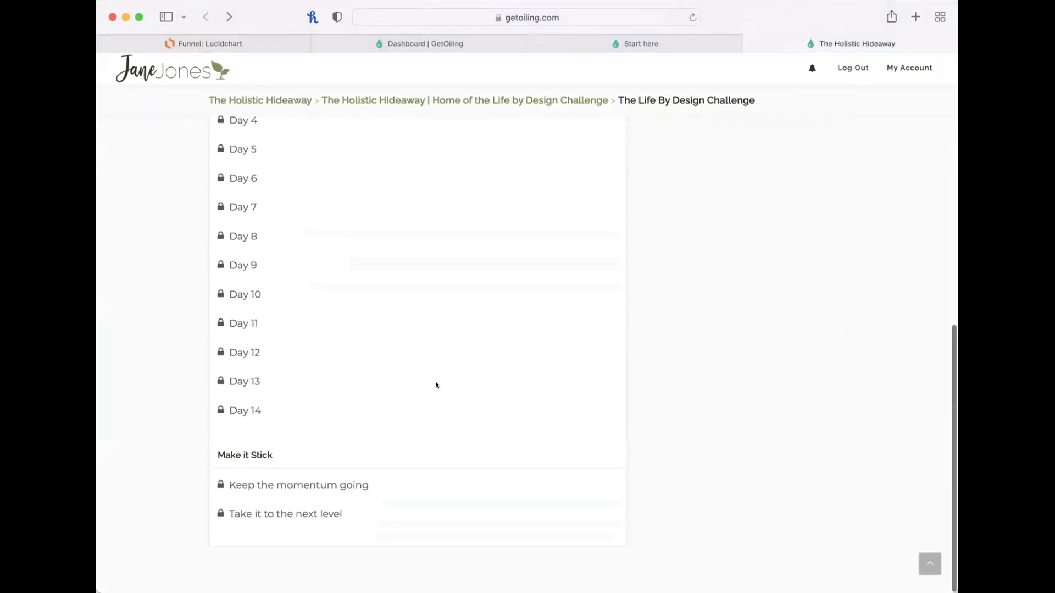
scroll(435, 384, up, 7)
scroll(436, 384, up, 1)
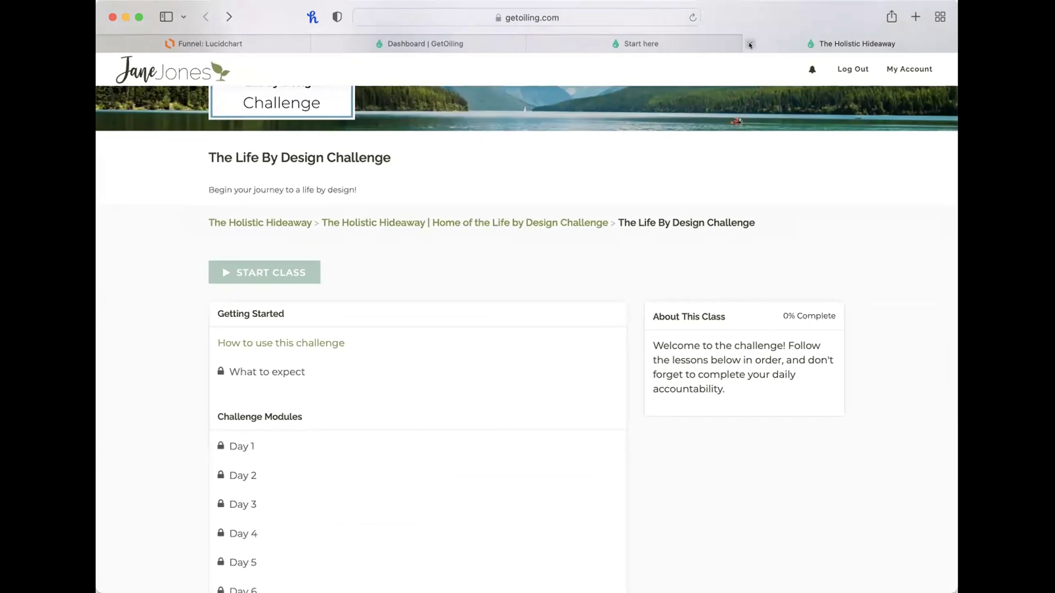
- Close the challenge class and return from the Start here page to the vault's contents
click(750, 44)
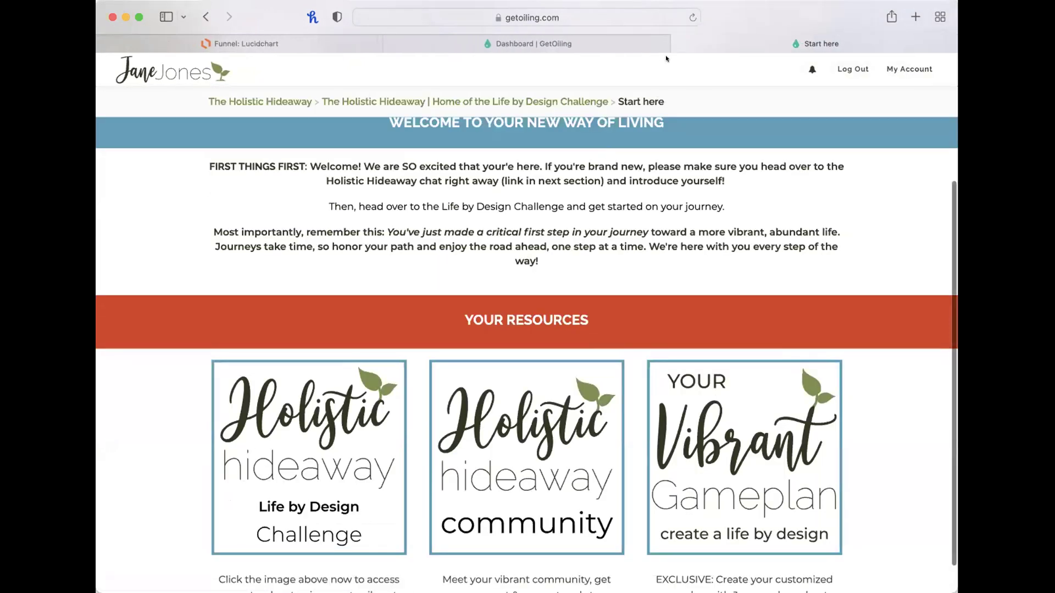
click(678, 44)
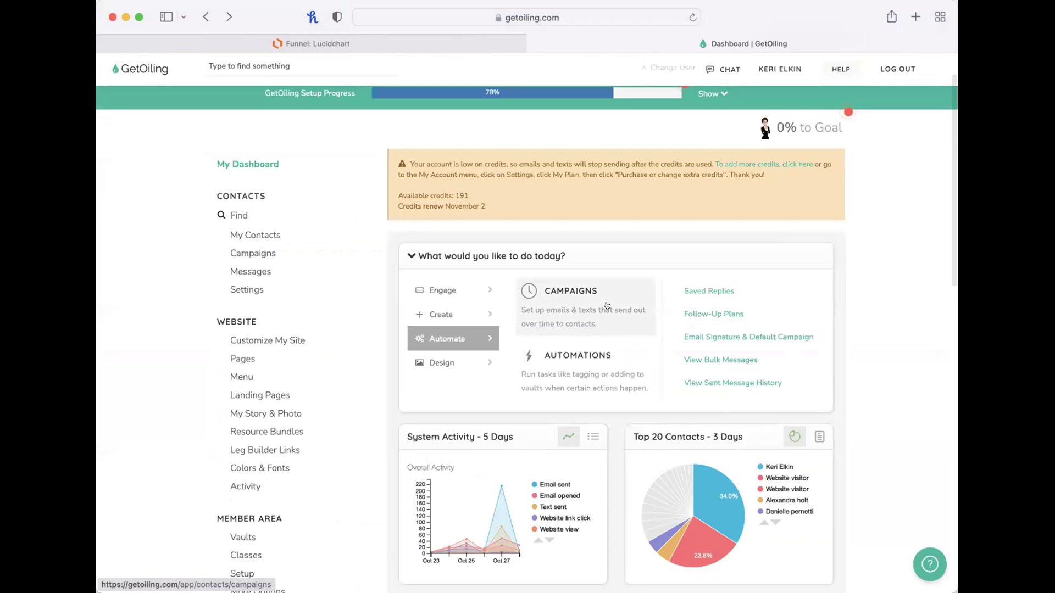
key(super+shift+t)
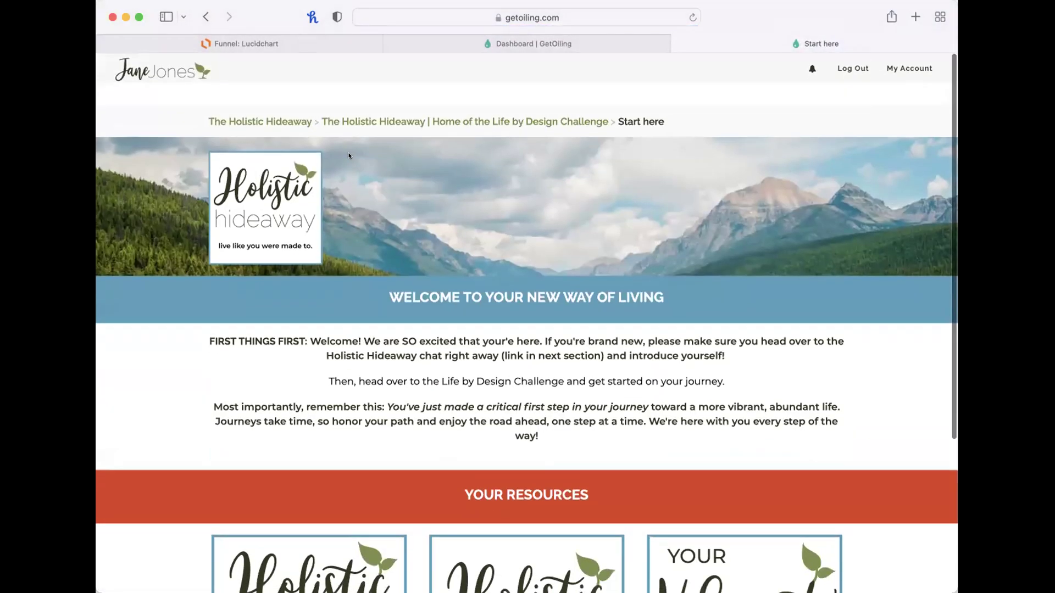
scroll(348, 155, left, 5)
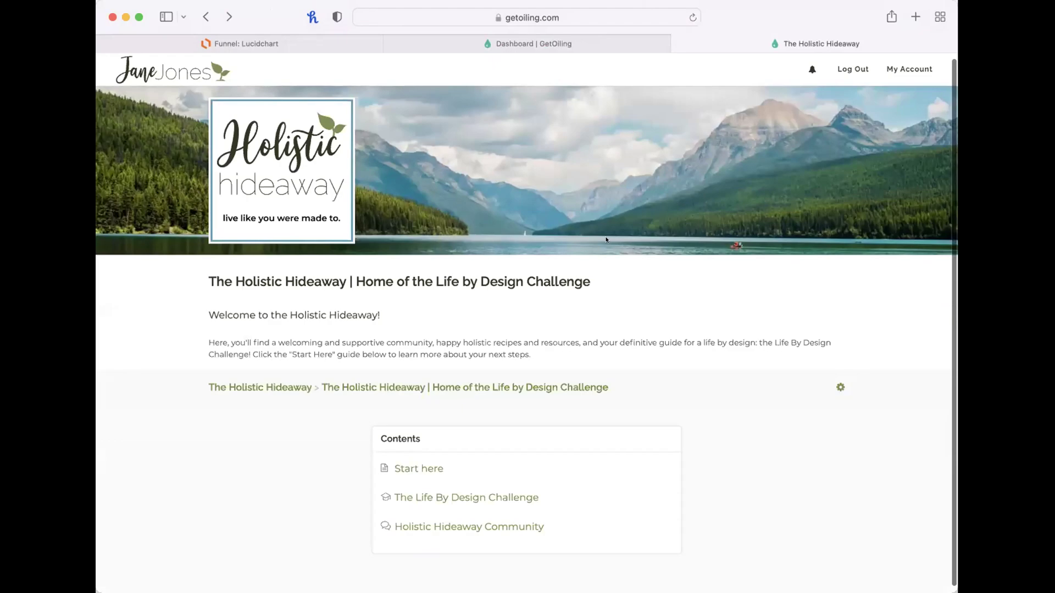
- Open the Holistic Hideaway Community discussion room and begin a blank post
scroll(549, 384, down, 1)
scroll(499, 498, up, 3)
scroll(500, 497, down, 2)
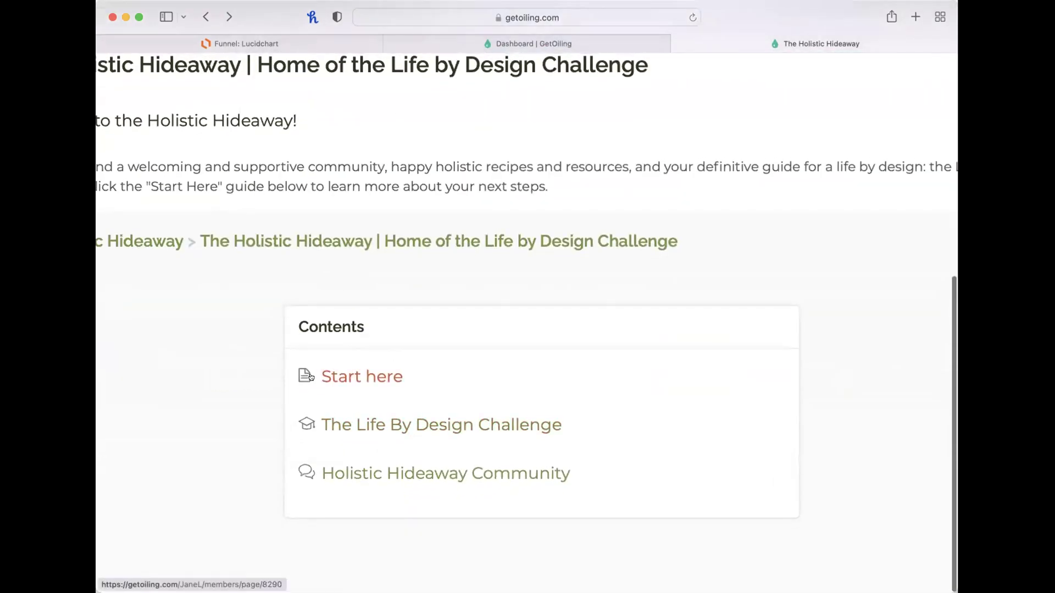
click(367, 478)
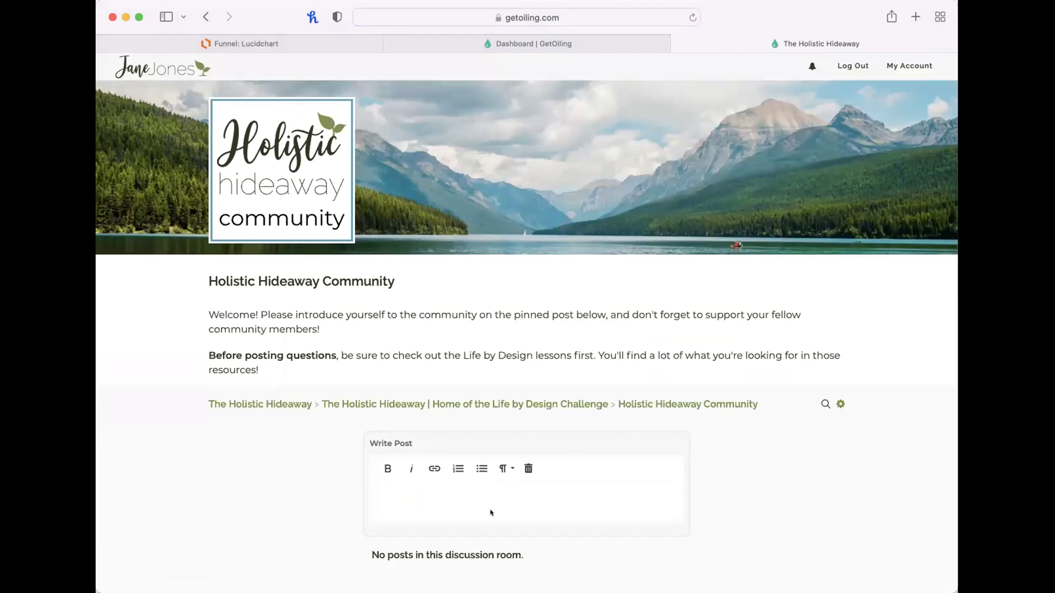
click(437, 487)
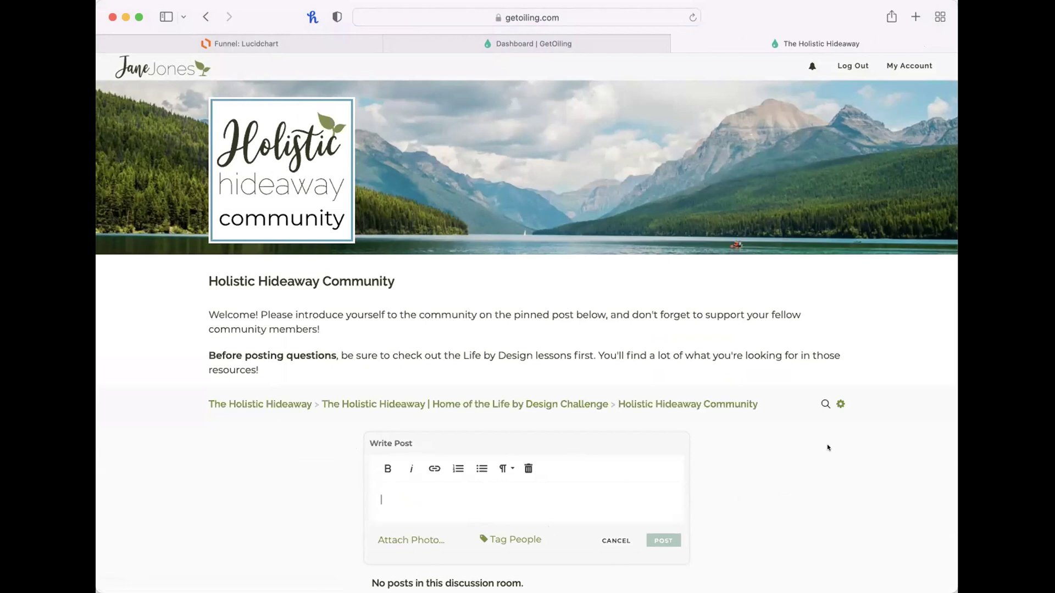
- View the custom notification options for this vault and close the settings without saving
click(840, 404)
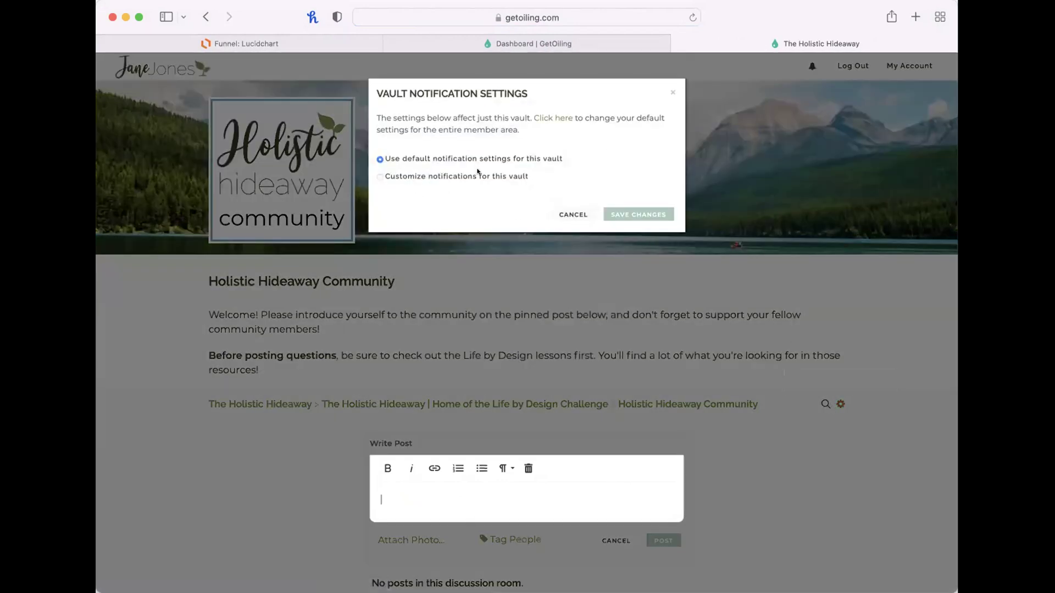
click(477, 175)
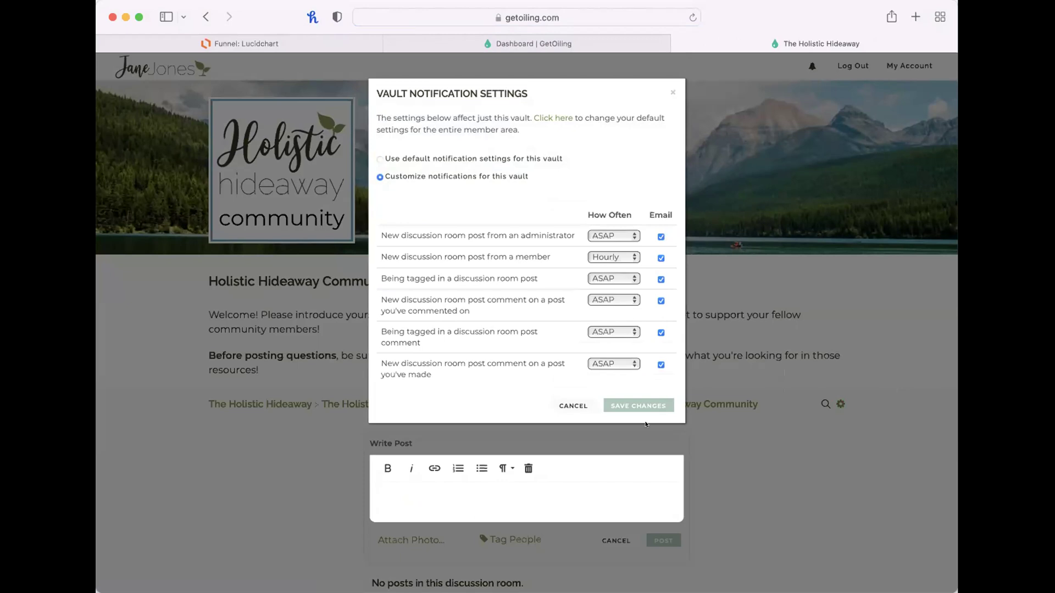
click(770, 460)
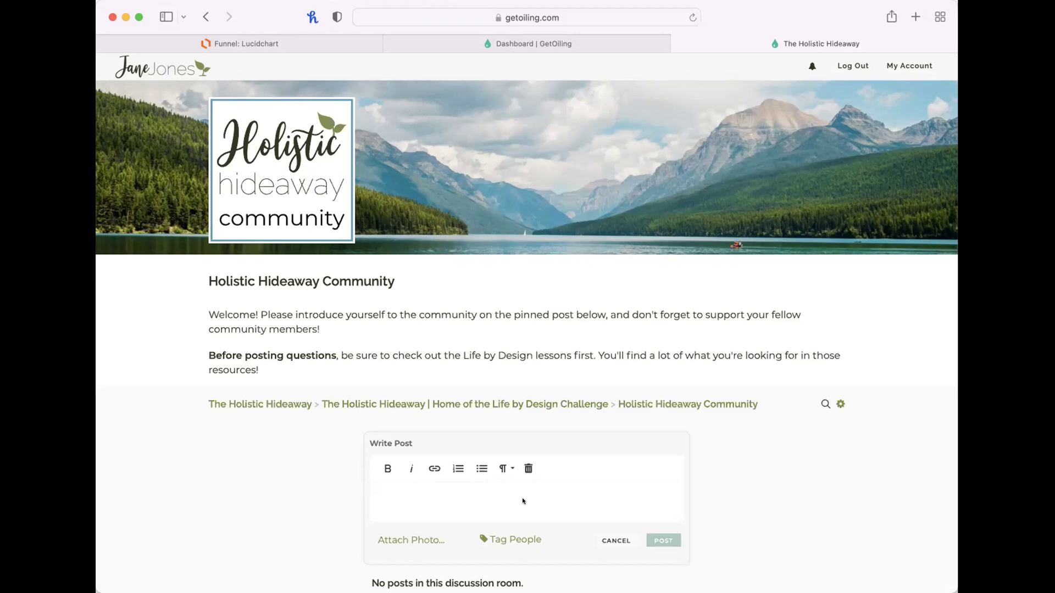
- Return to the member area's vault list, open the Abundant Wellness | Education + Support vault and review its contents
scroll(615, 373, left, 5)
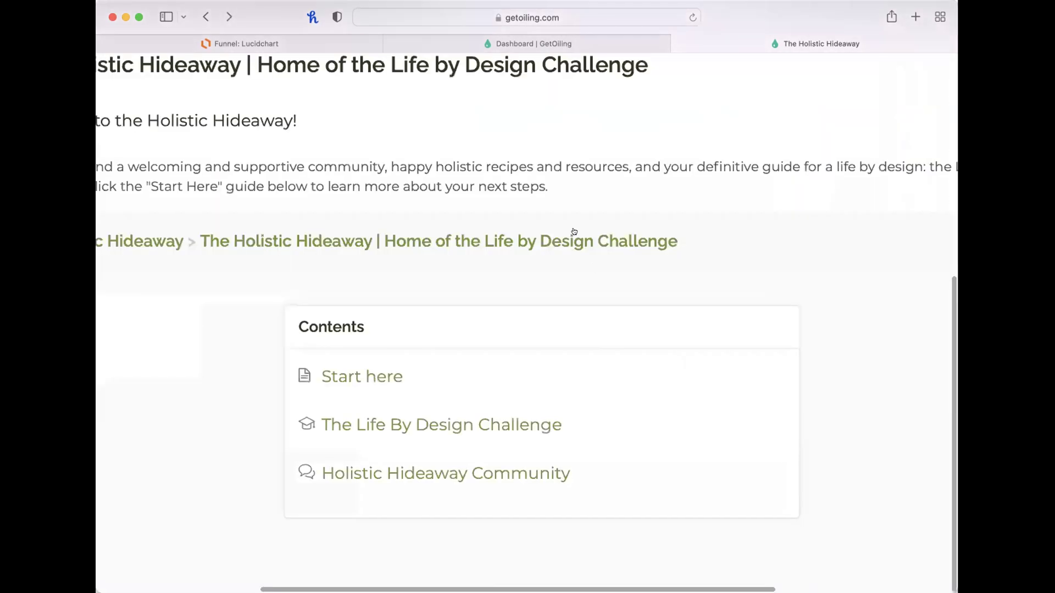
scroll(573, 231, left, 5)
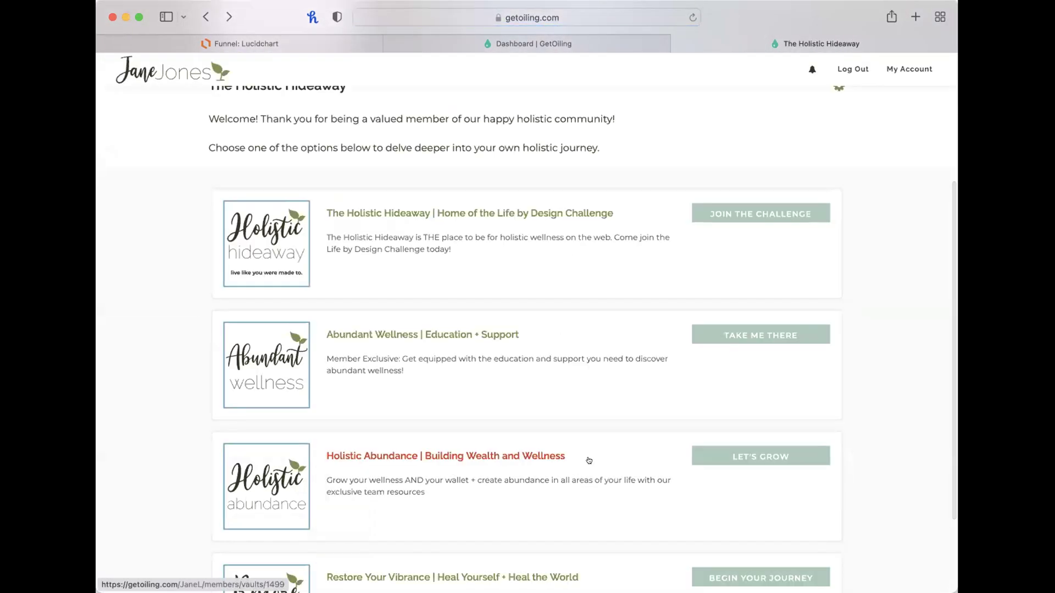
click(759, 335)
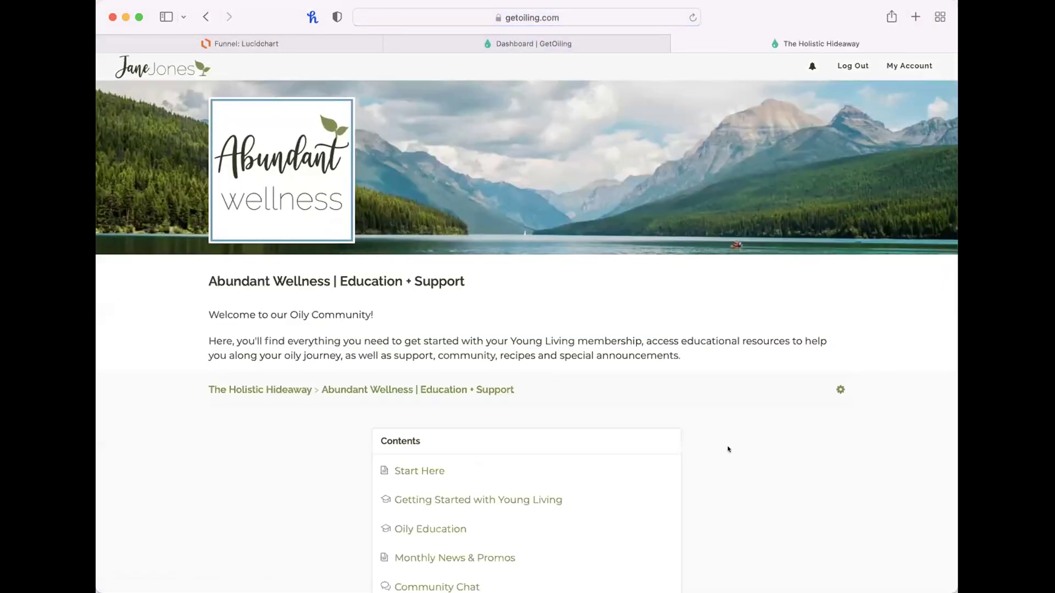
scroll(782, 468, down, 1)
scroll(781, 468, down, 3)
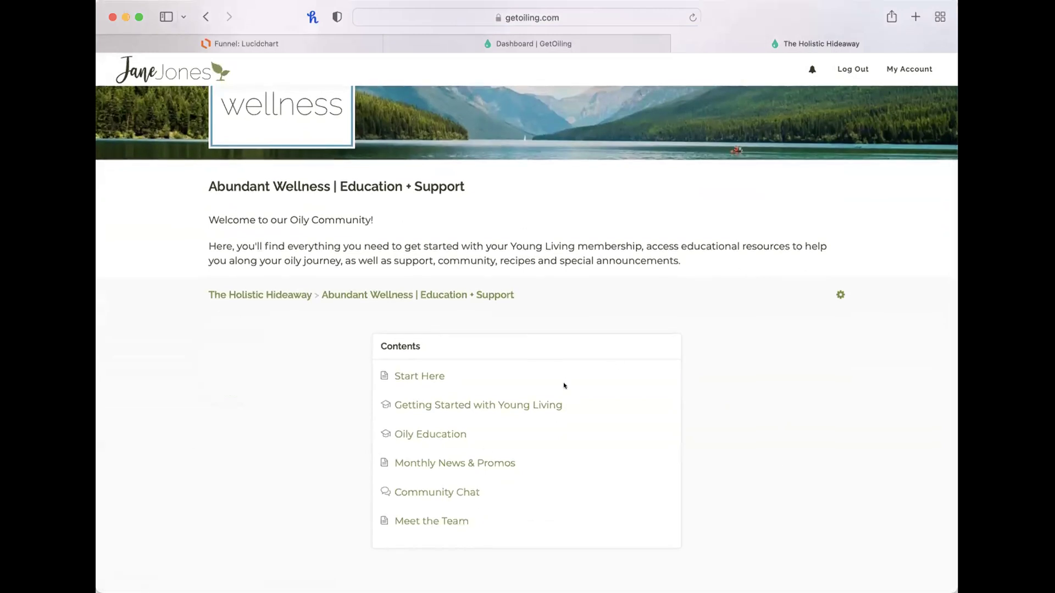
- Open the Abundant Wellness vault's Start Here page and look through it down to the newsletter sign-up section
click(418, 375)
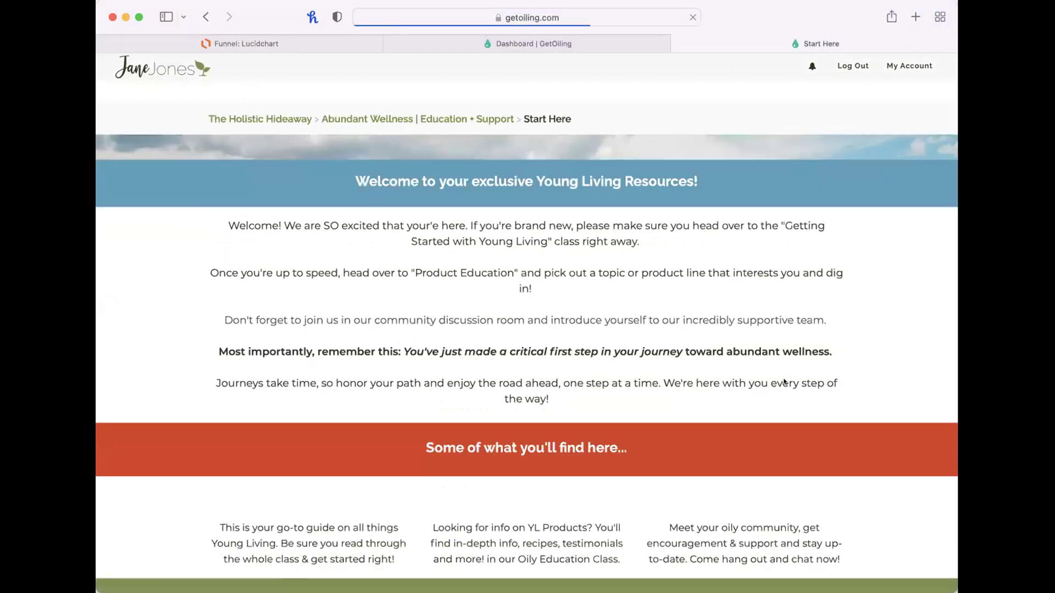
scroll(784, 381, down, 5)
scroll(784, 381, down, 5)
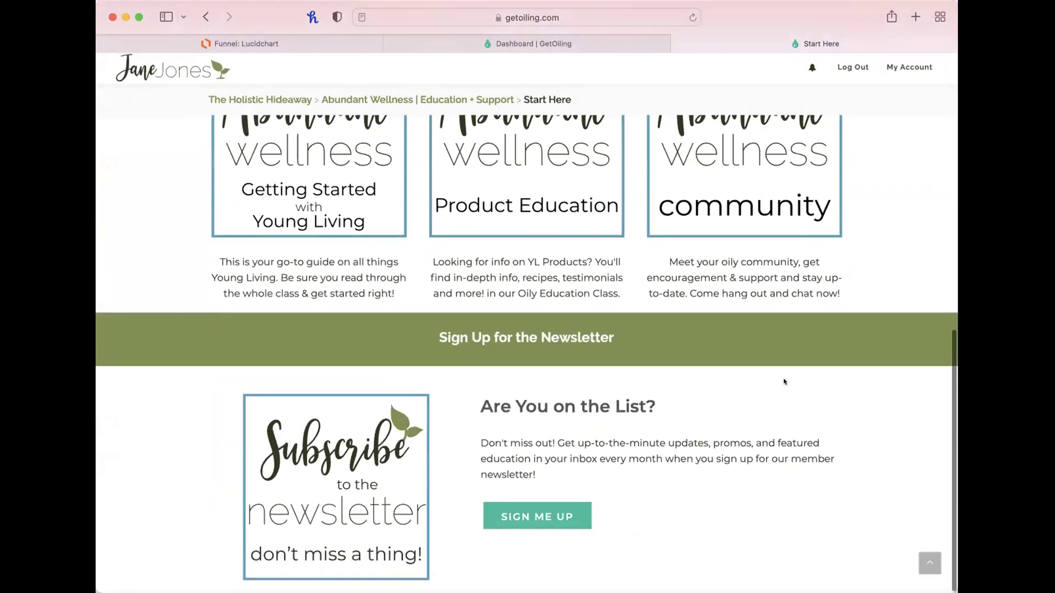
- Return to the Abundant Wellness contents and open the Getting Started with Young Living class
key(super+bracketleft)
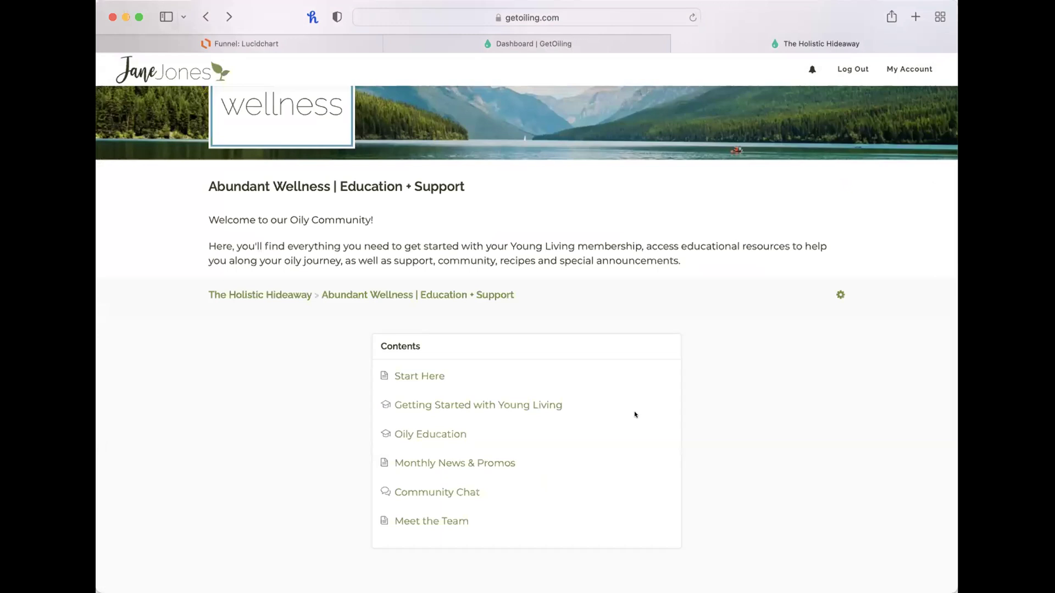
click(526, 400)
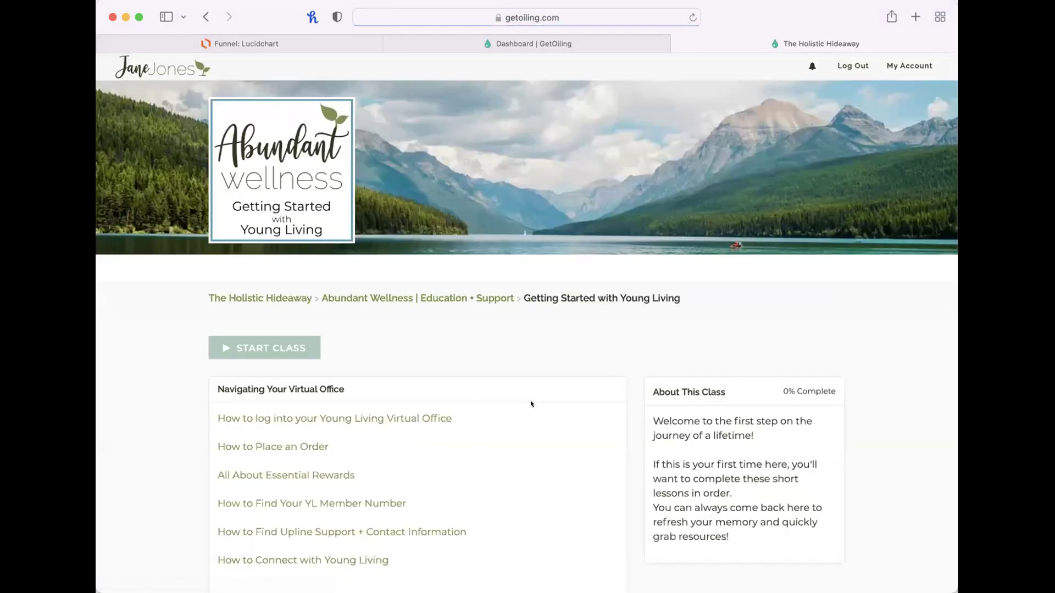
- Review the Getting Started with Young Living lesson list, from Navigating Your Virtual Office down to Sharing Young Living
scroll(531, 404, down, 3)
scroll(530, 404, down, 3)
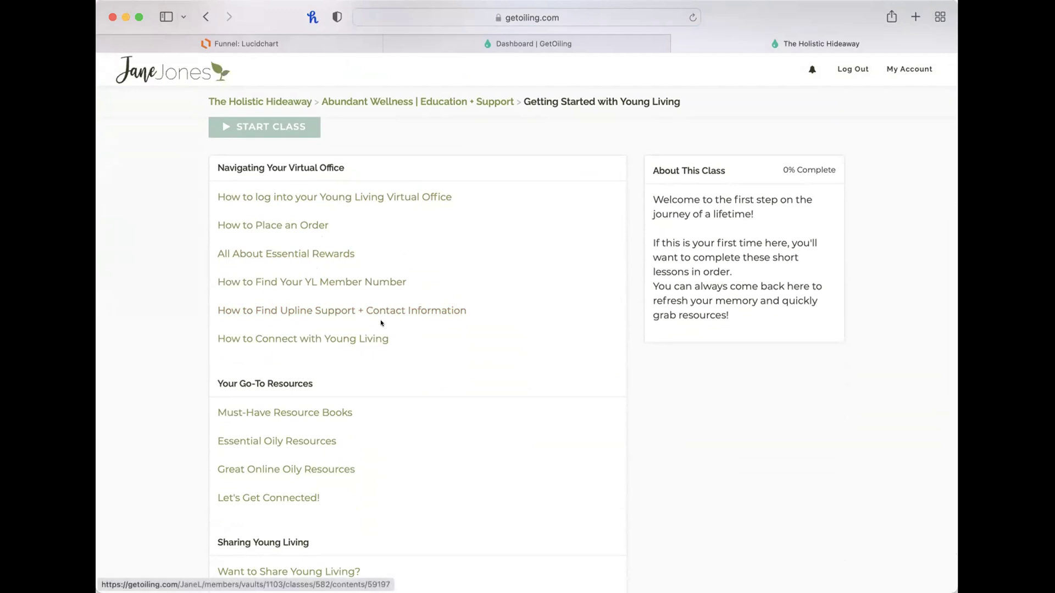
scroll(350, 348, down, 2)
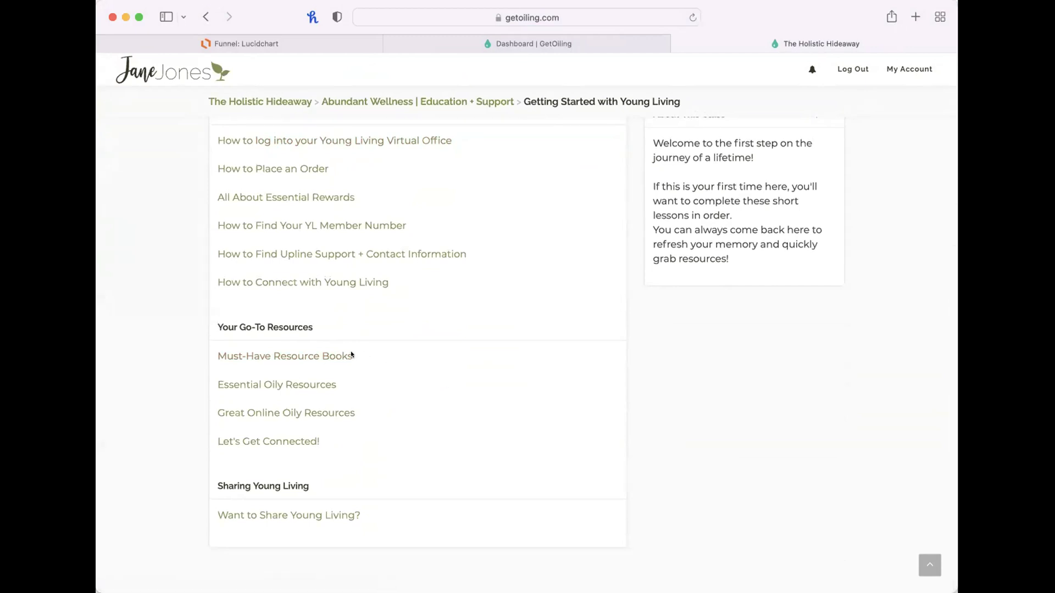
scroll(352, 355, up, 5)
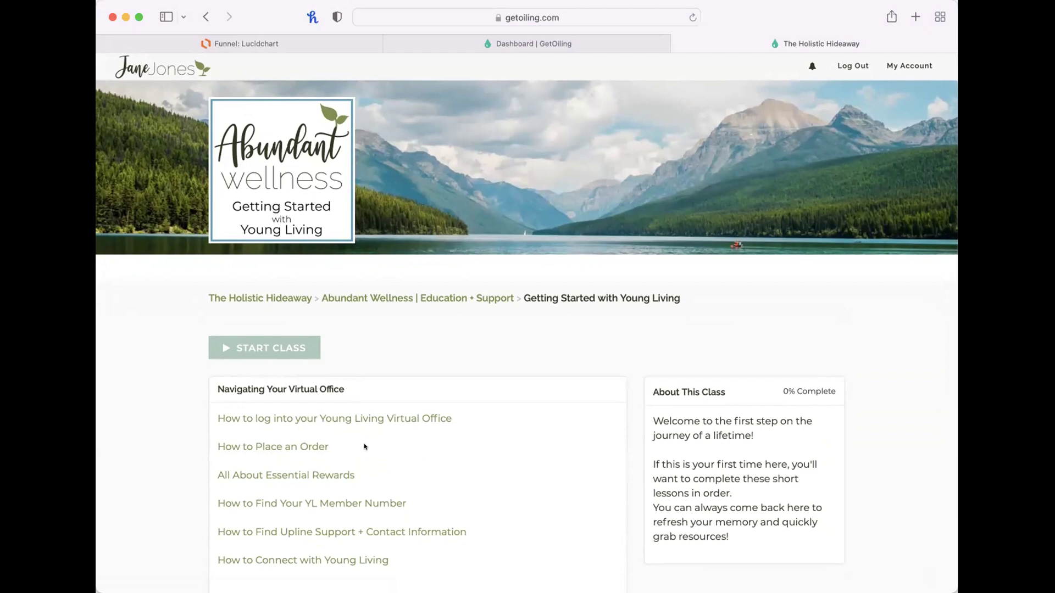
scroll(364, 447, down, 5)
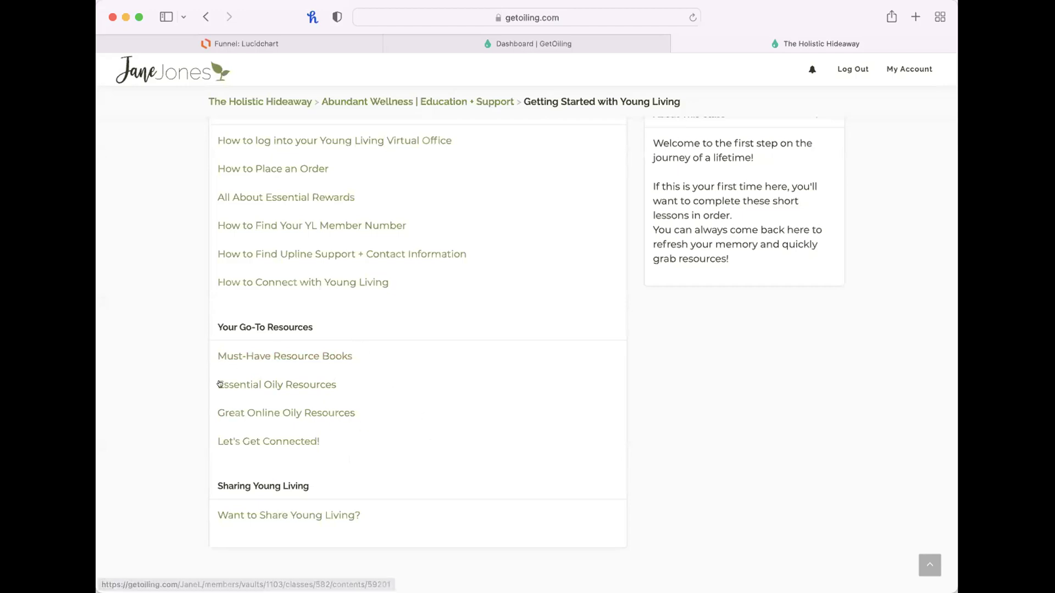
scroll(335, 371, up, 2)
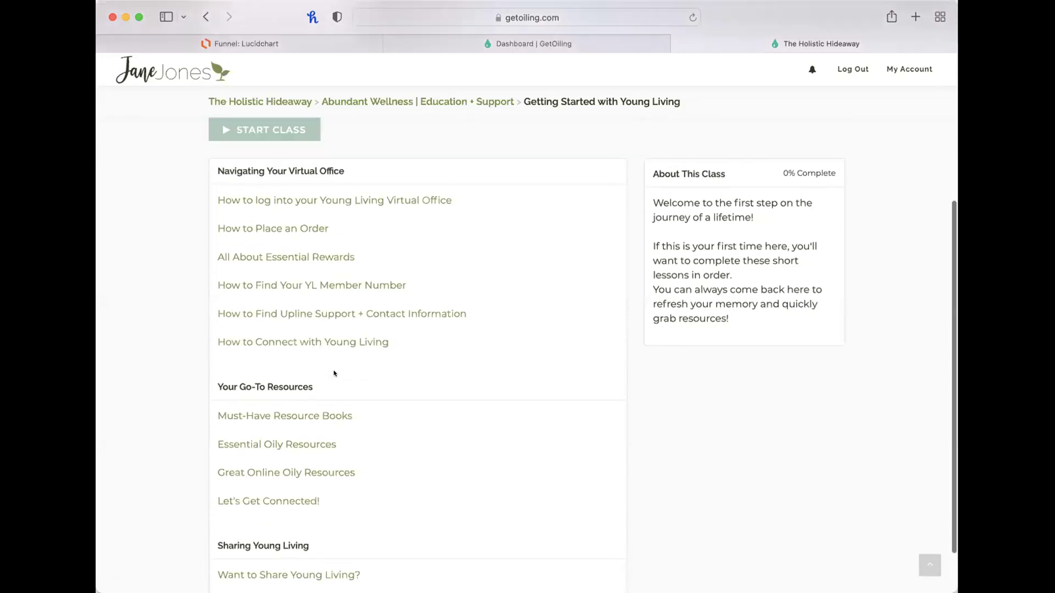
scroll(344, 525, down, 2)
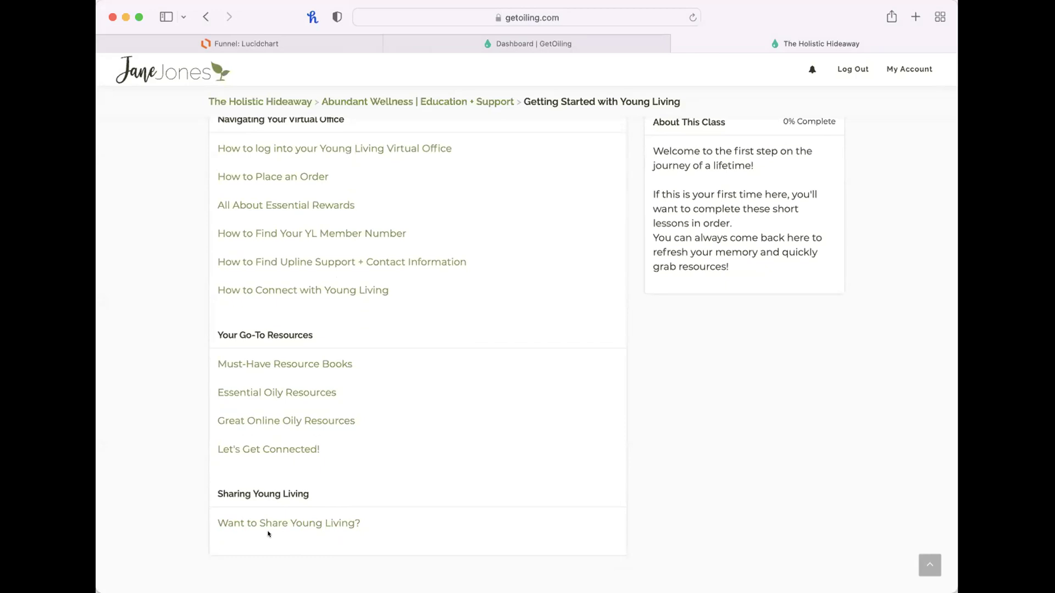
- Return to the Abundant Wellness contents, open the Oily Education class and look through its first lesson categories
click(268, 533)
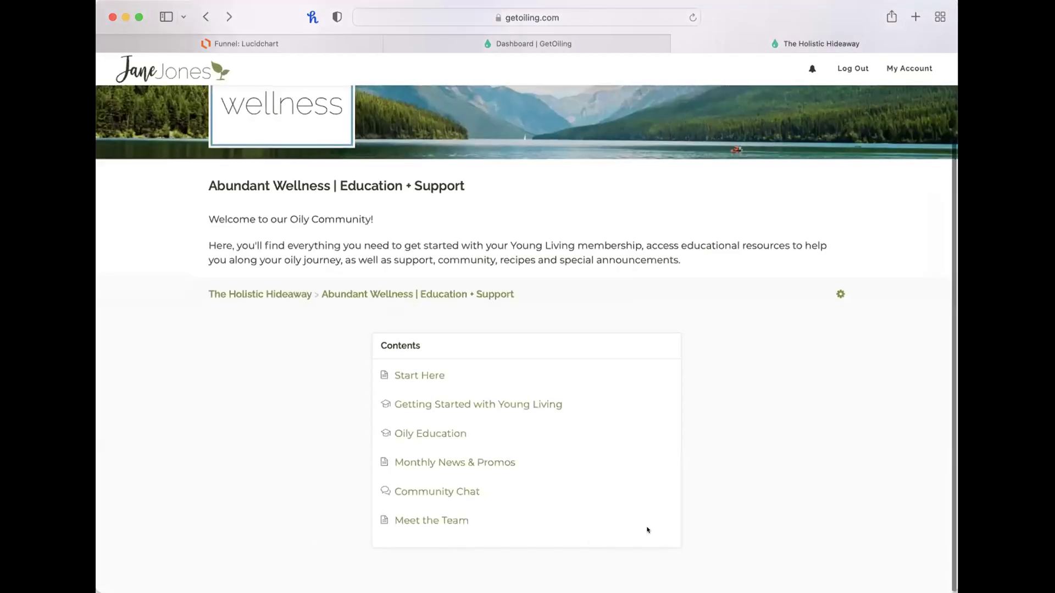
click(435, 434)
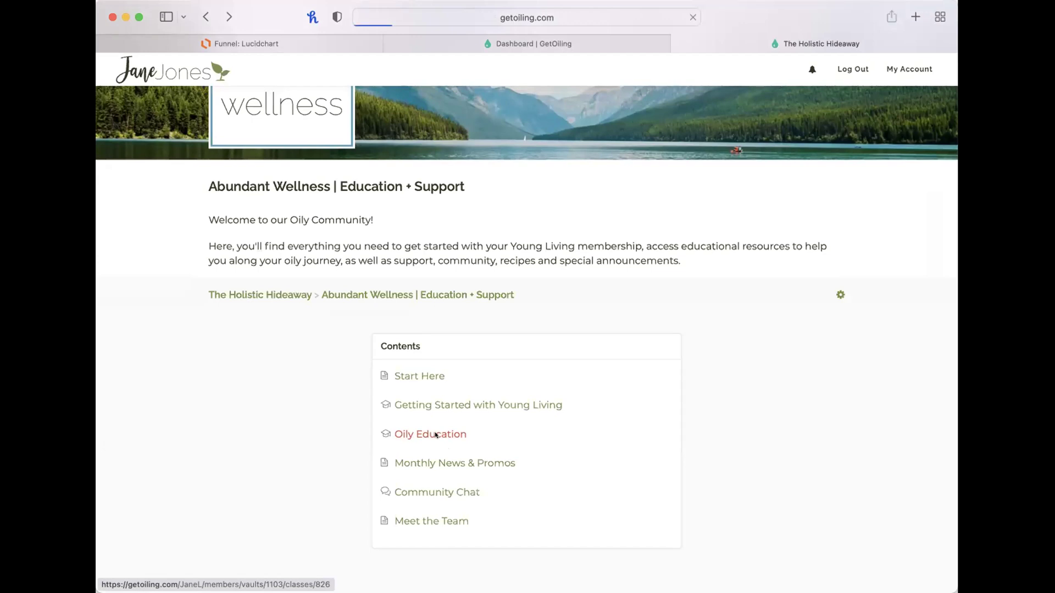
scroll(437, 431, down, 6)
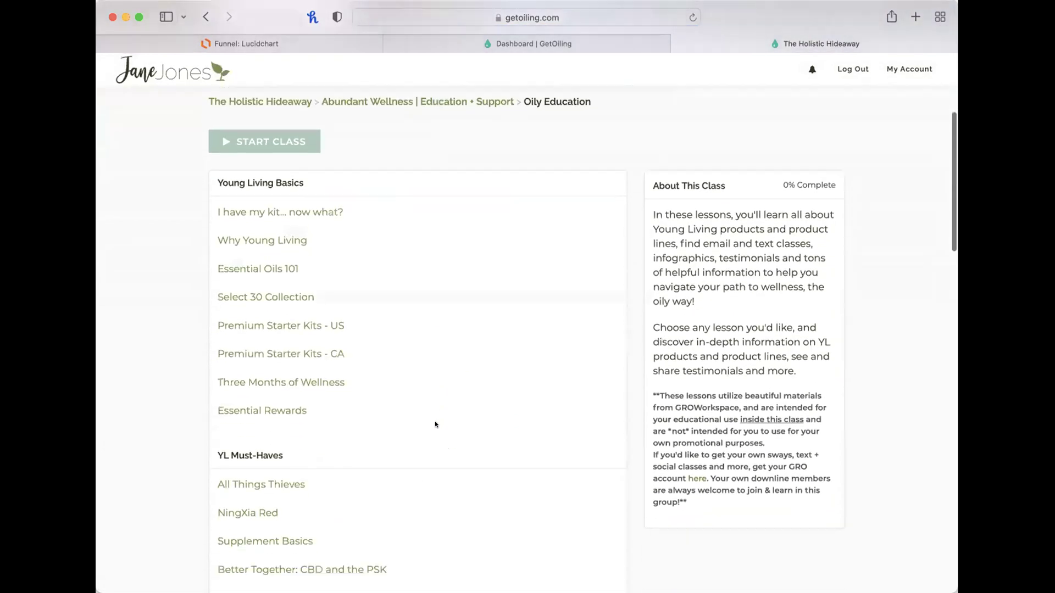
scroll(435, 424, down, 2)
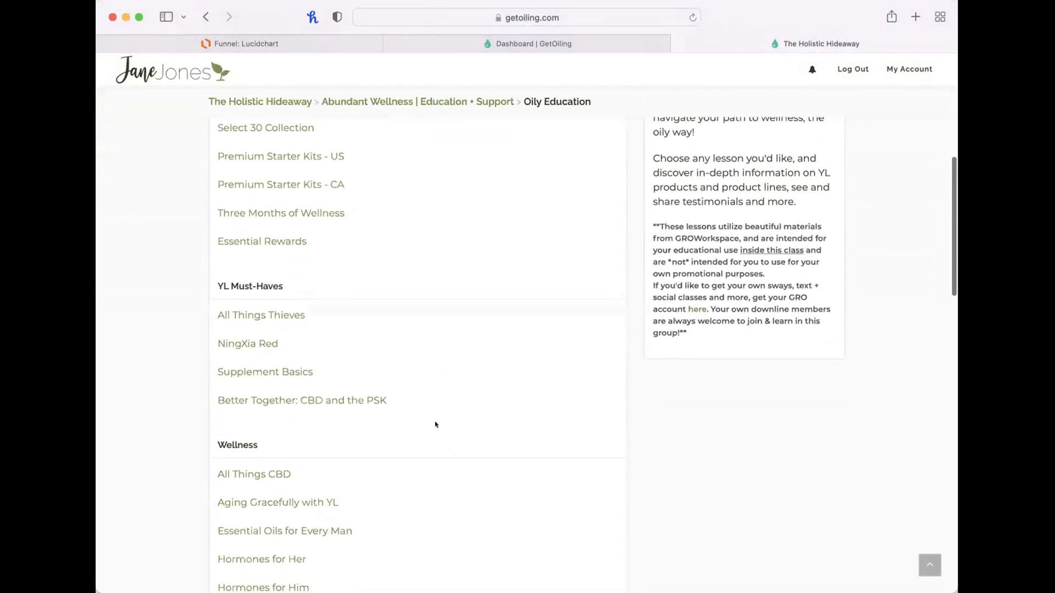
- Open the NingXia Red lesson and look over its embedded US and CA classes, handout downloads and comment section
click(237, 344)
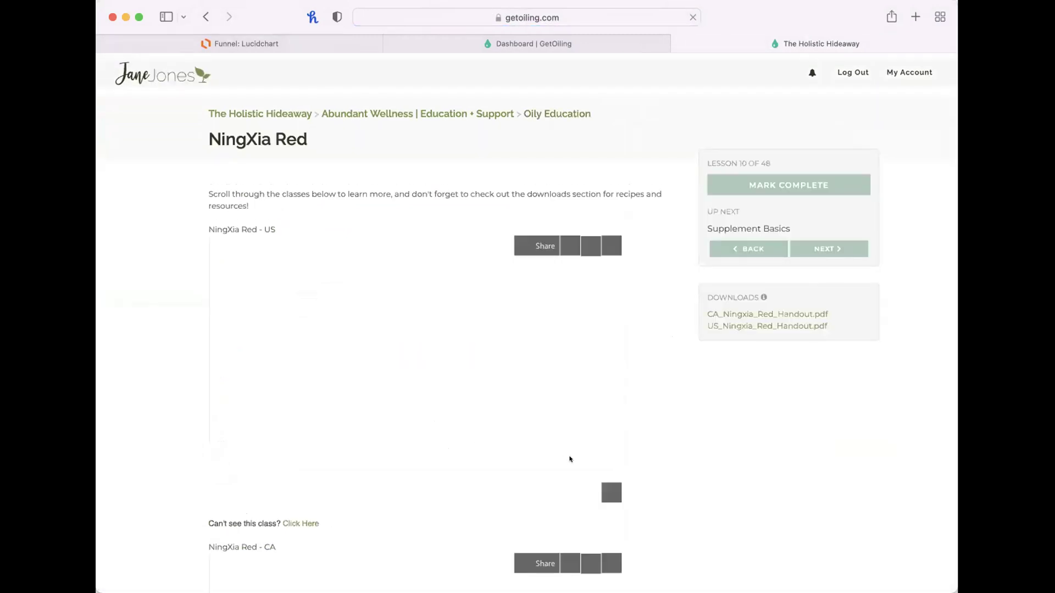
scroll(608, 416, down, 10)
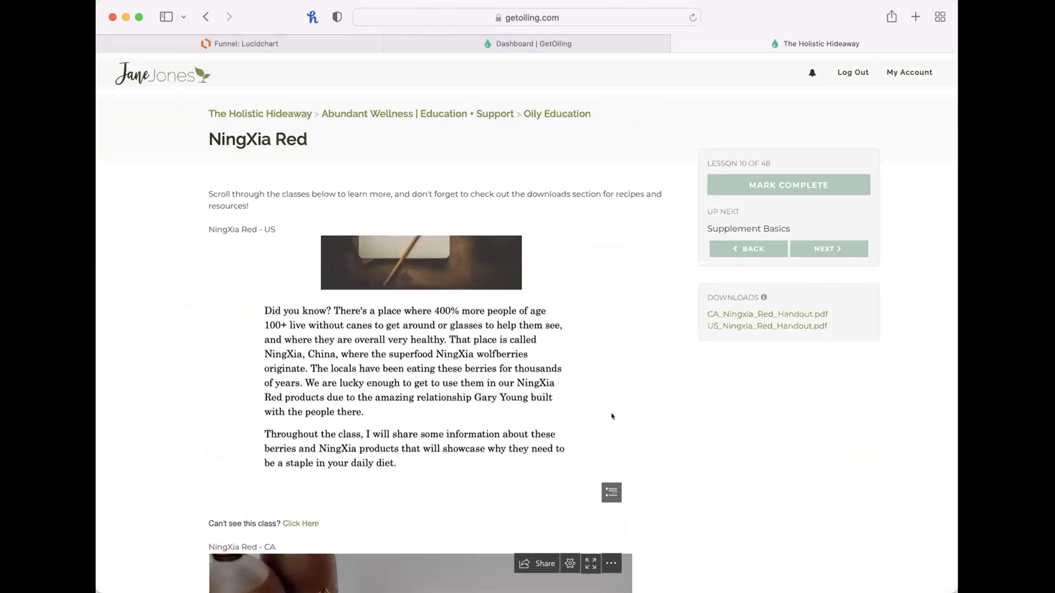
scroll(612, 416, down, 5)
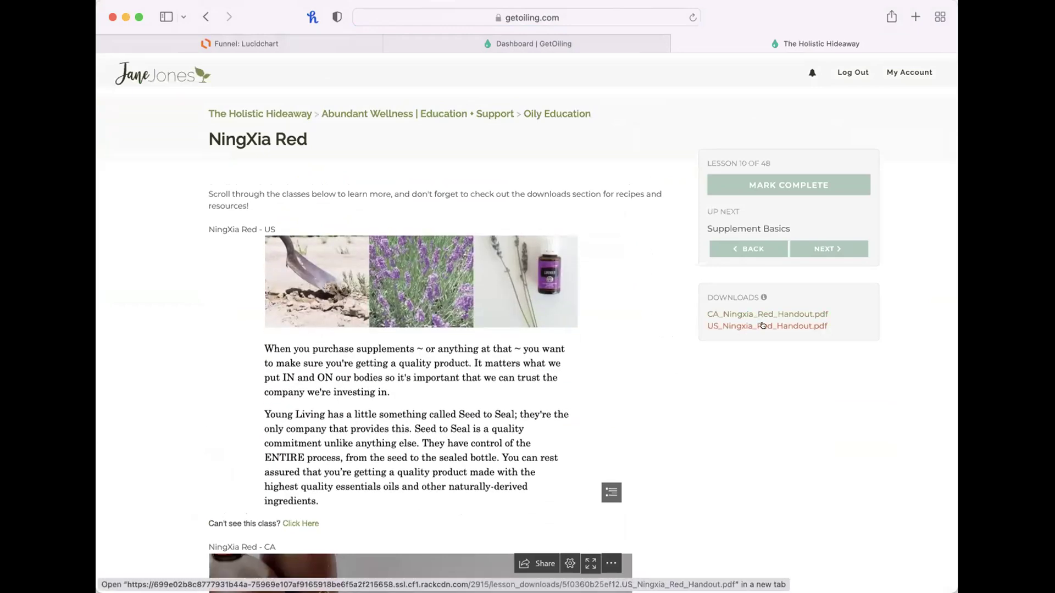
scroll(696, 428, down, 10)
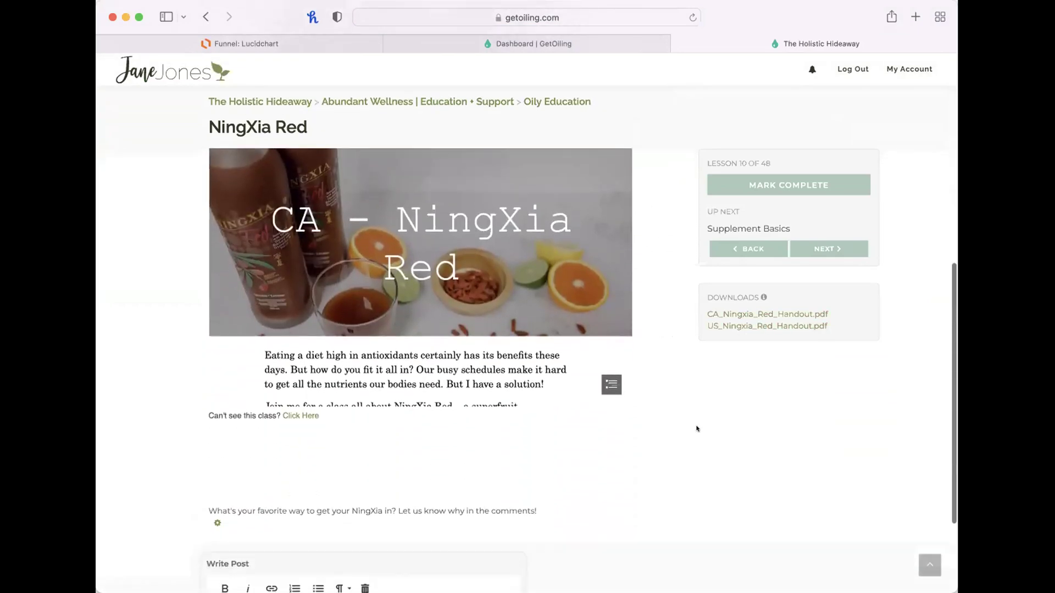
scroll(696, 428, up, 10)
- Go back to the Oily Education class, look through the rest of its lesson list and return to the vault contents
key(super+r)
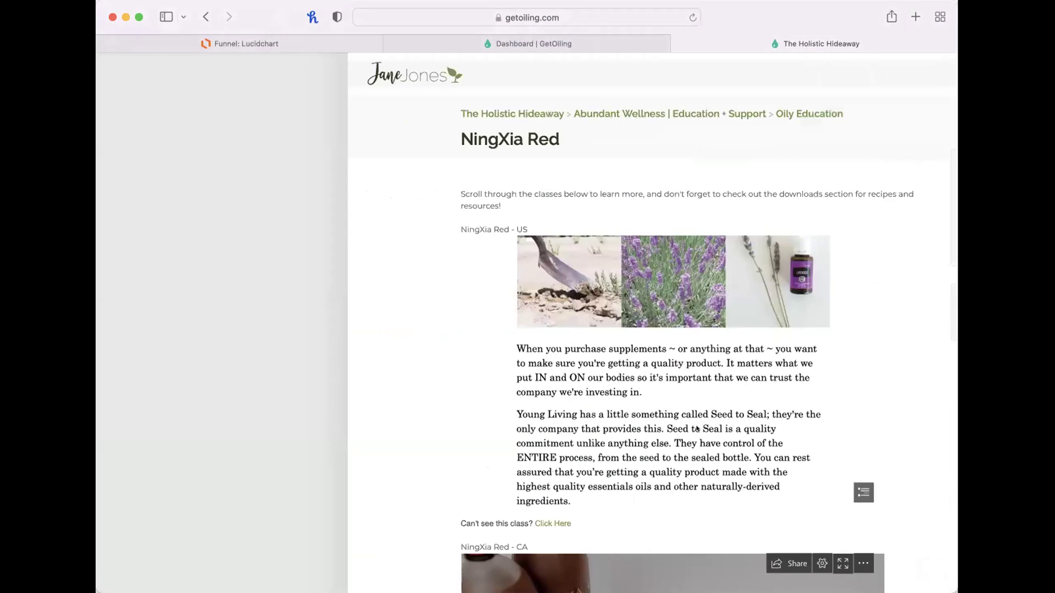
scroll(532, 490, down, 8)
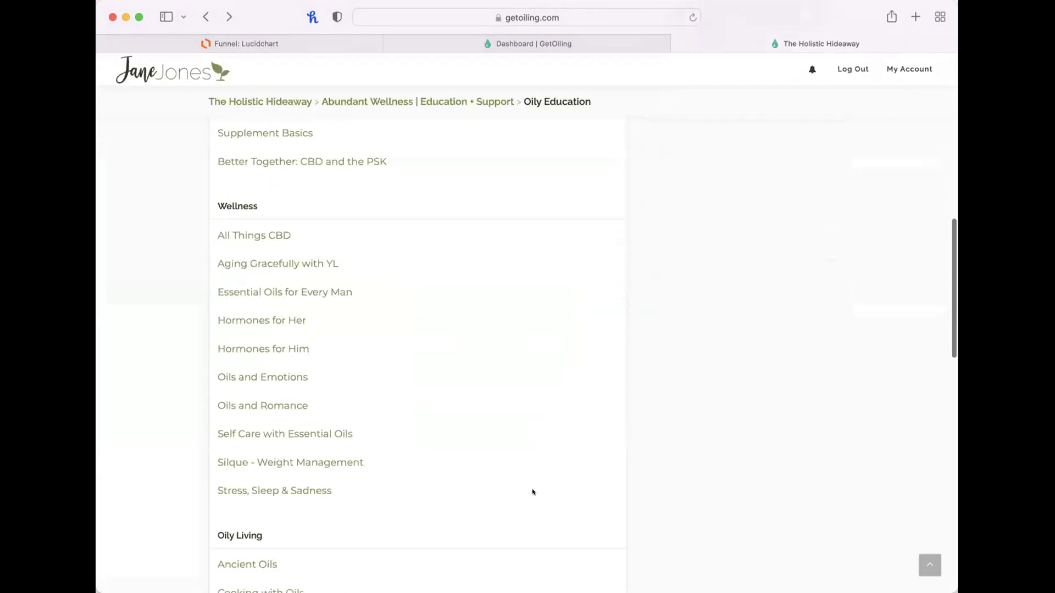
scroll(532, 490, down, 10)
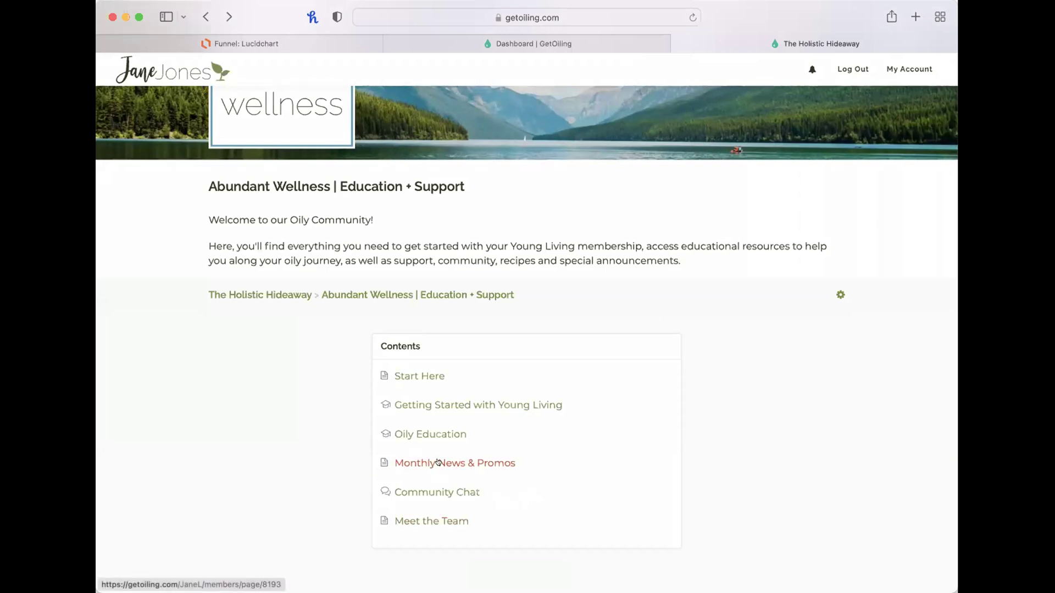
- Open the vault's Monthly News & Promos page and view it down to the newsletter sign-up section
click(438, 463)
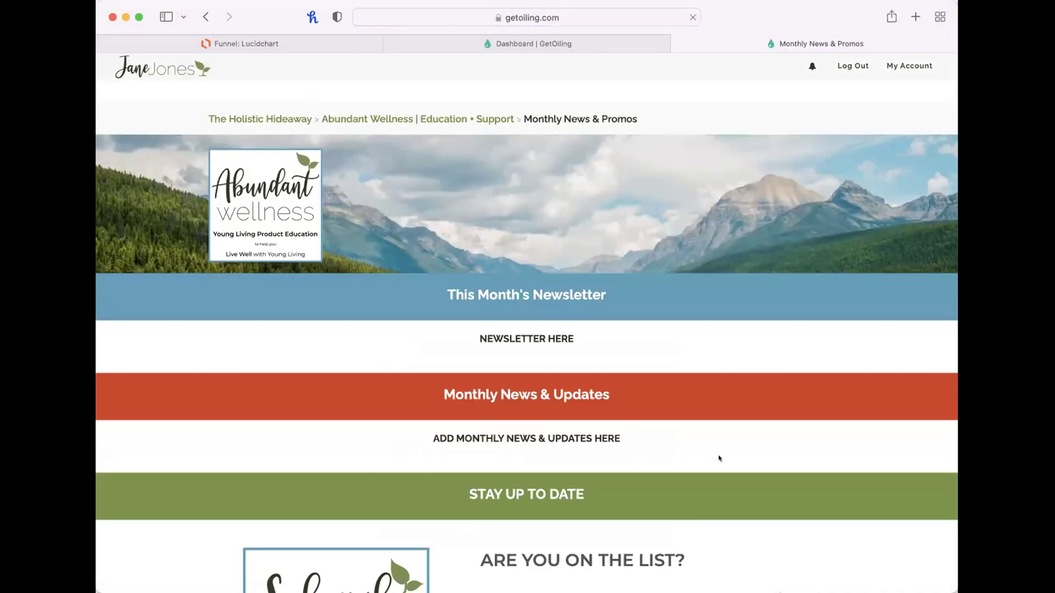
scroll(718, 455, down, 3)
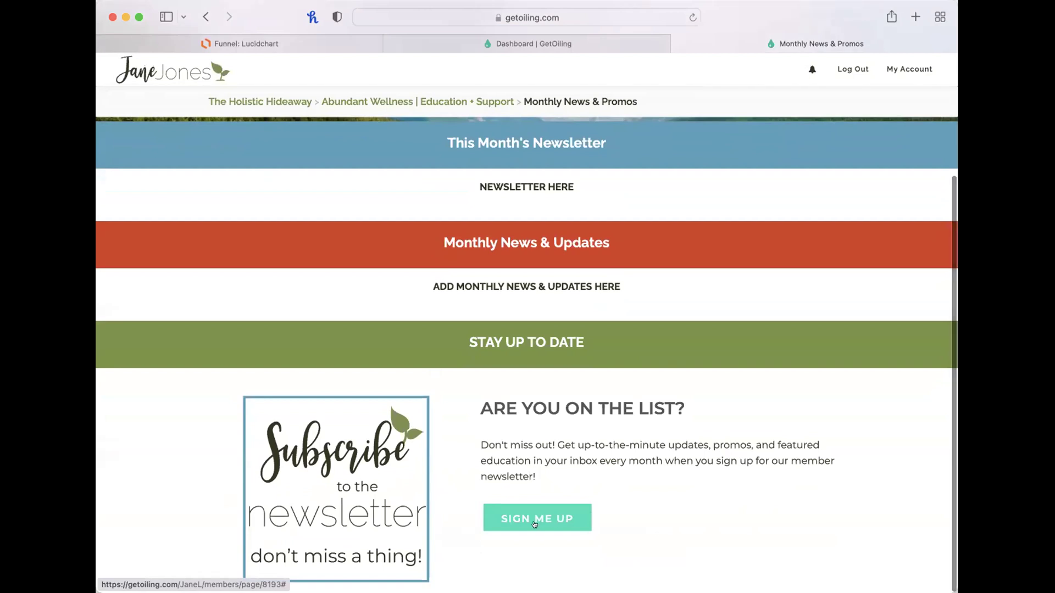
- Open the GetOiling Member Area at getoiling.com/getoiling/members in a new browser tab
key(super+t)
text(b)
key(BackSpace)
text(getoiling.com/)
text(a)
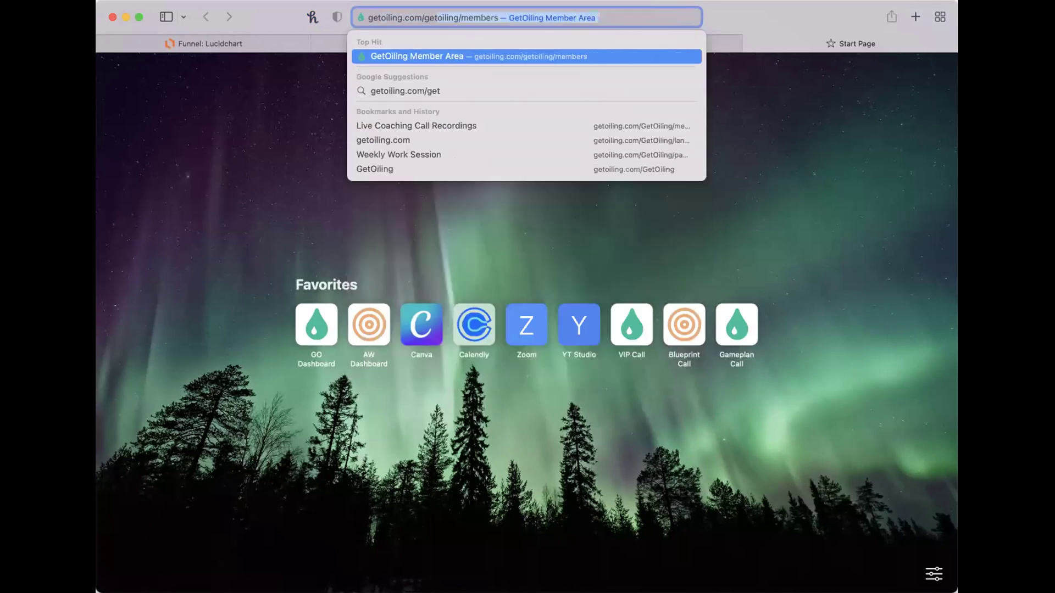
key(Return)
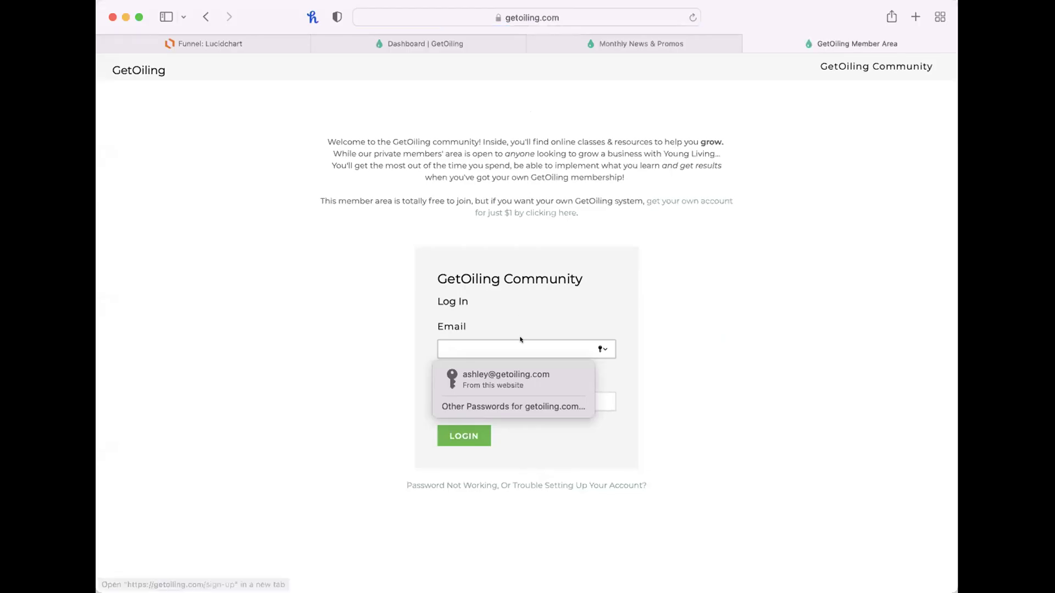
- Try to log in to the GetOiling Community with the saved e-mail and password, and return to the Monthly News & Promos page
click(522, 376)
click(462, 438)
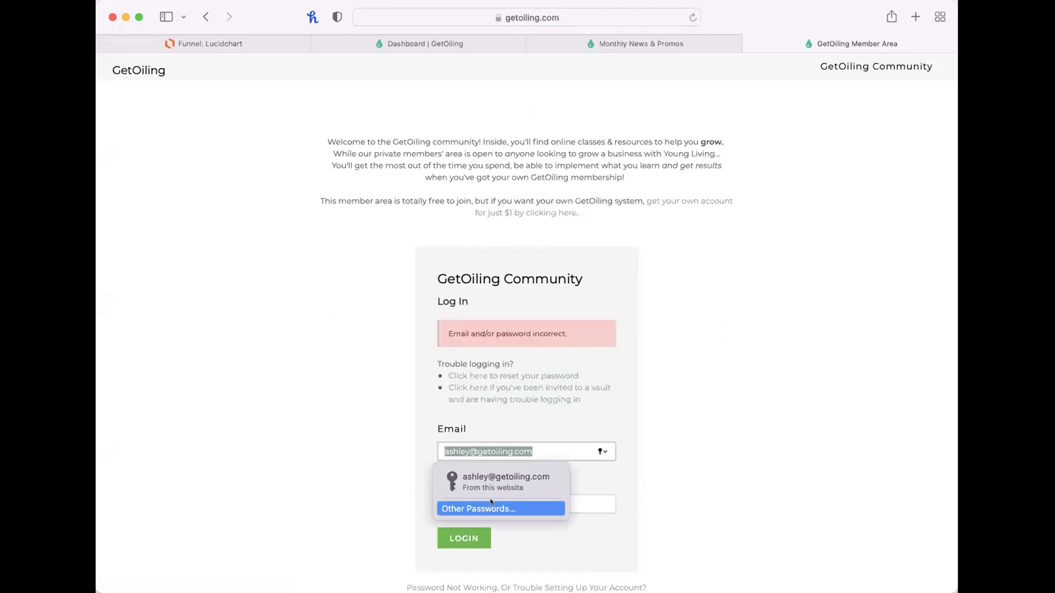
click(491, 501)
click(640, 394)
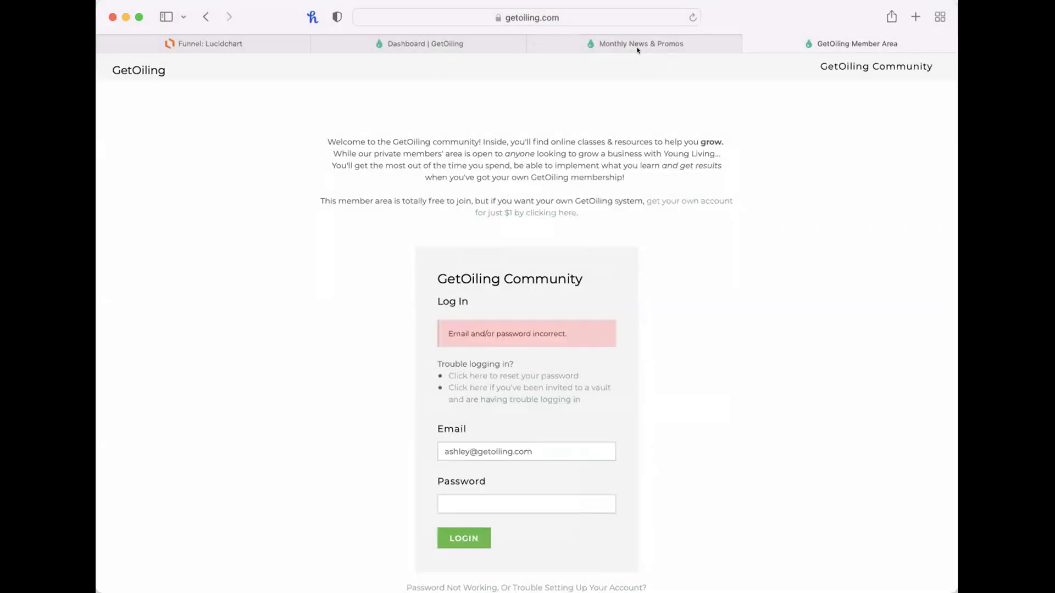
click(638, 44)
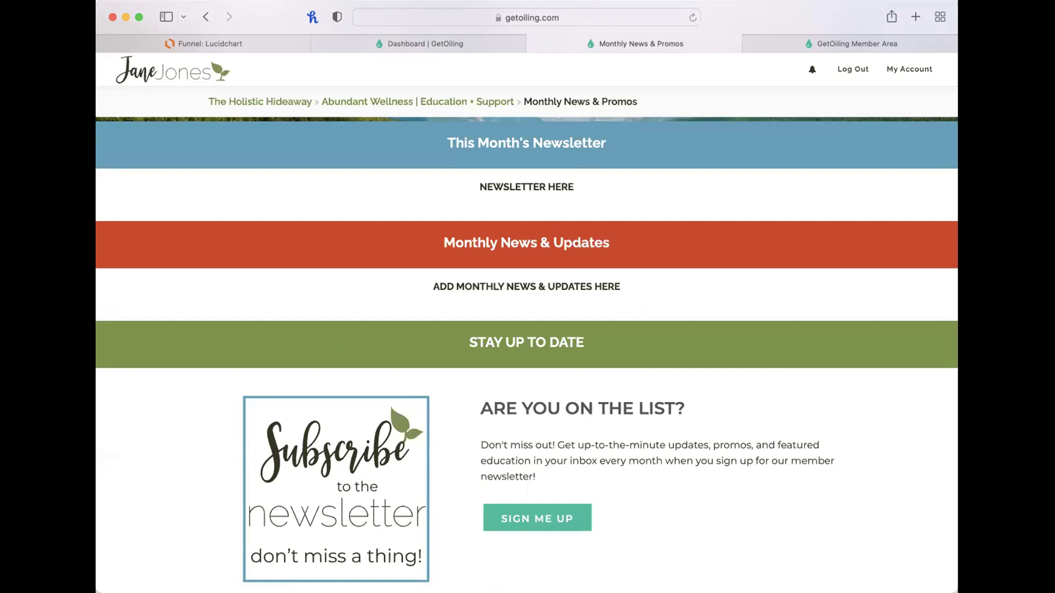
- Go back through the Abundant Wellness contents to the Holistic Hideaway home page and review its list of vaults
scroll(600, 372, left, 5)
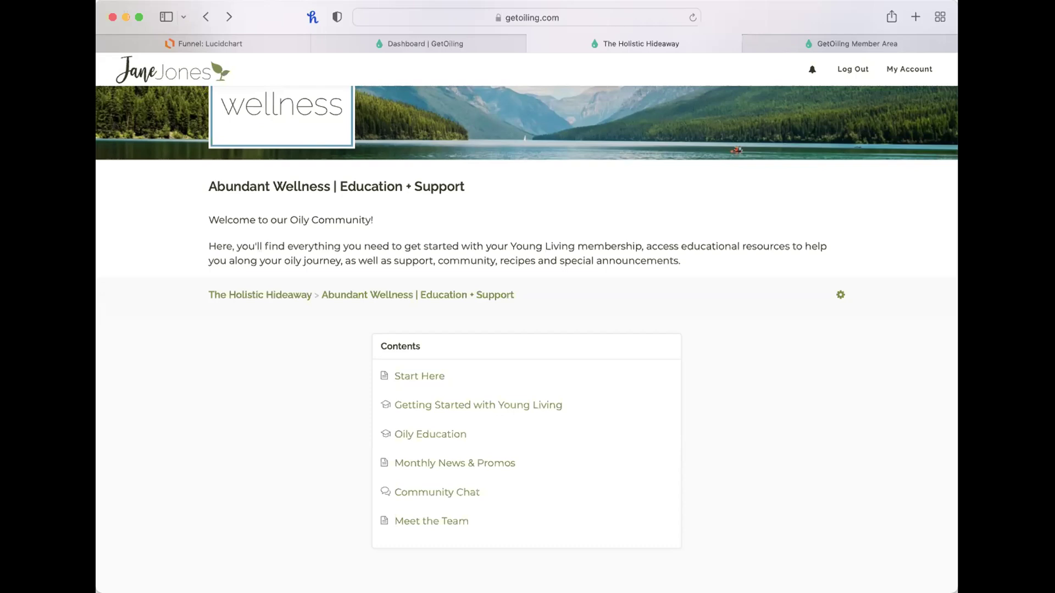
key(super+bracketleft)
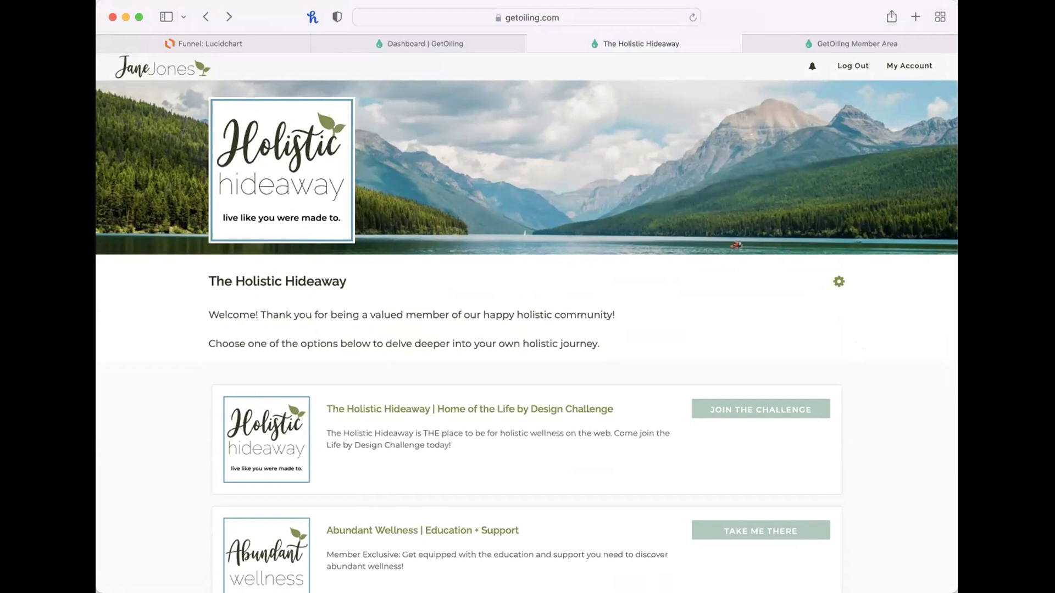
scroll(741, 254, down, 6)
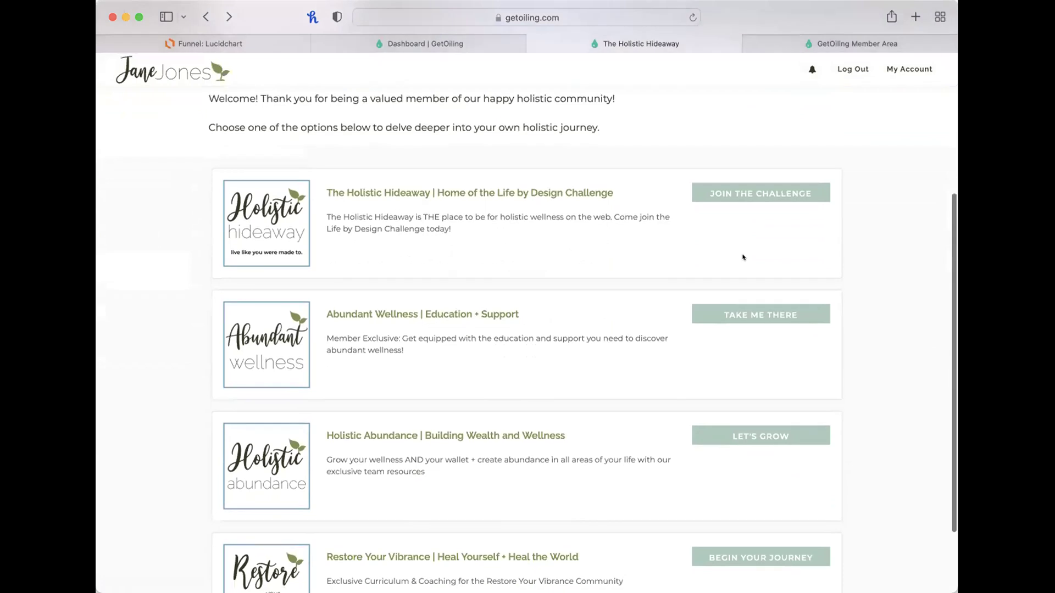
scroll(742, 257, up, 6)
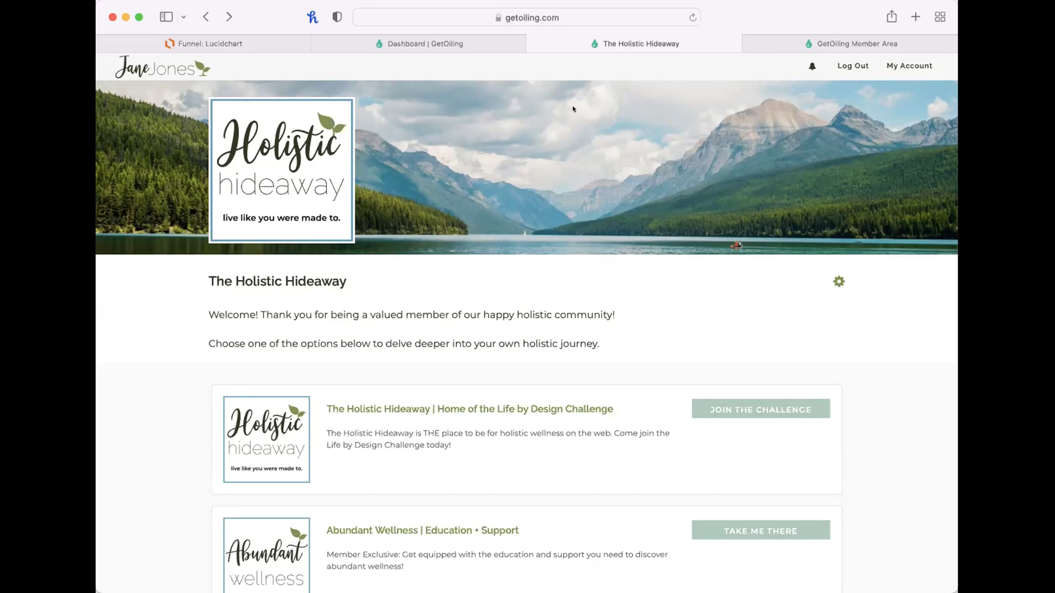
- Switch to the GetOiling dashboard and open the member area's Classes setup
click(450, 42)
scroll(359, 332, down, 3)
scroll(359, 331, down, 4)
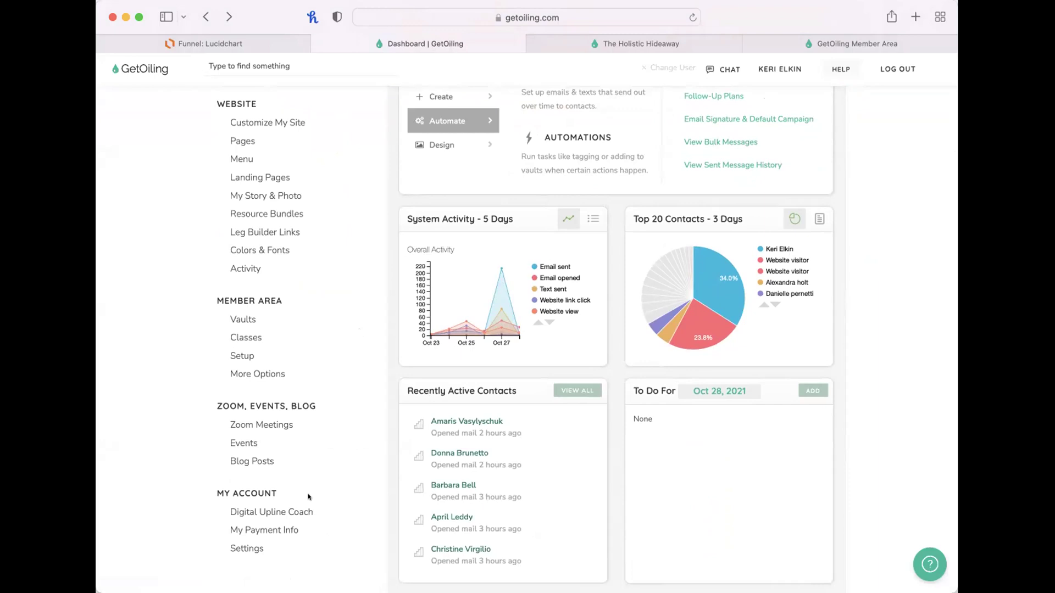
scroll(309, 492, down, 1)
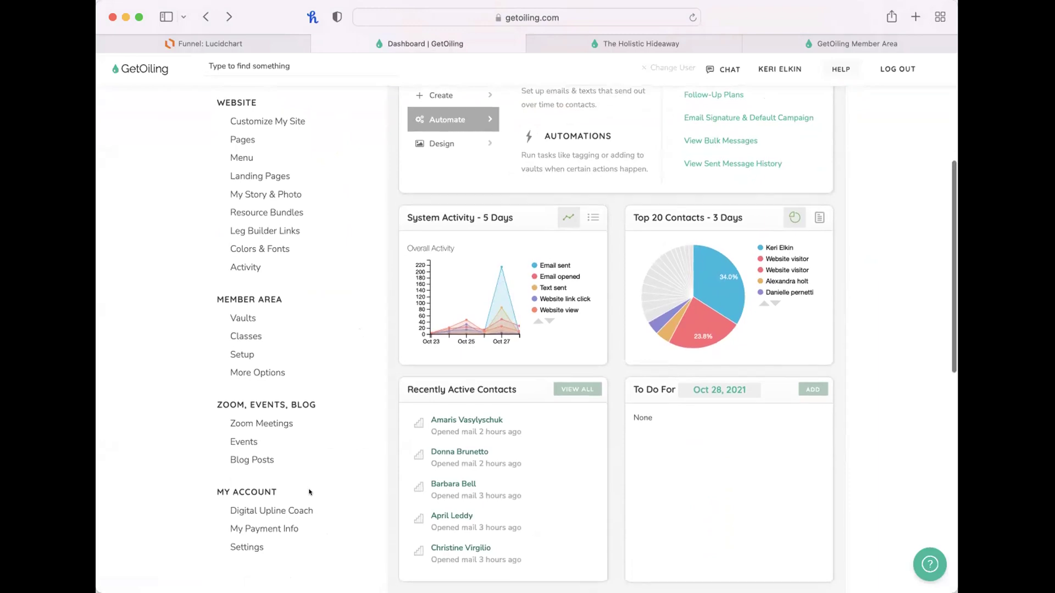
scroll(309, 492, down, 1)
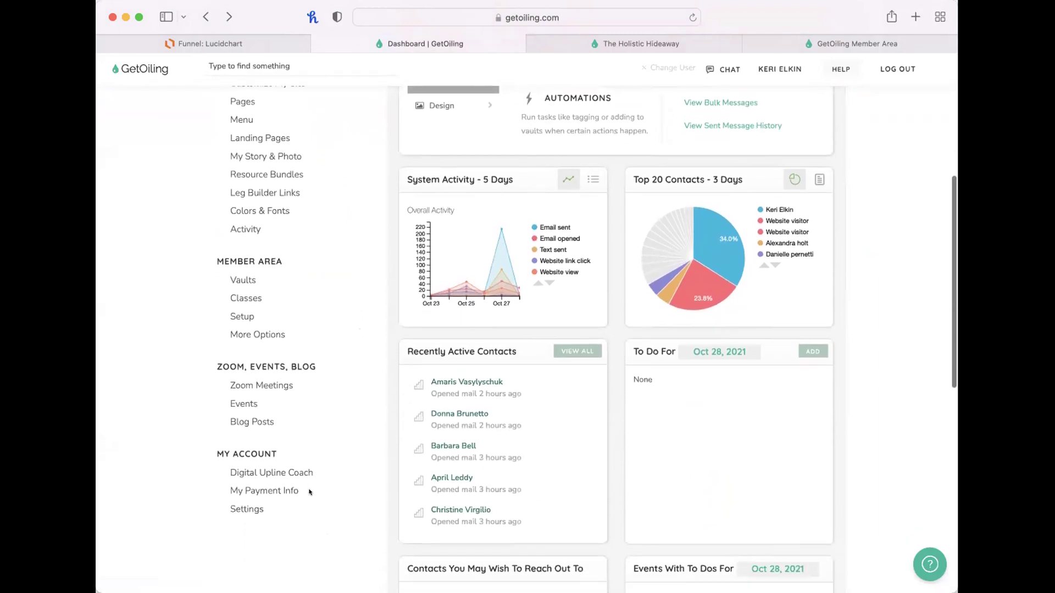
scroll(323, 478, up, 2)
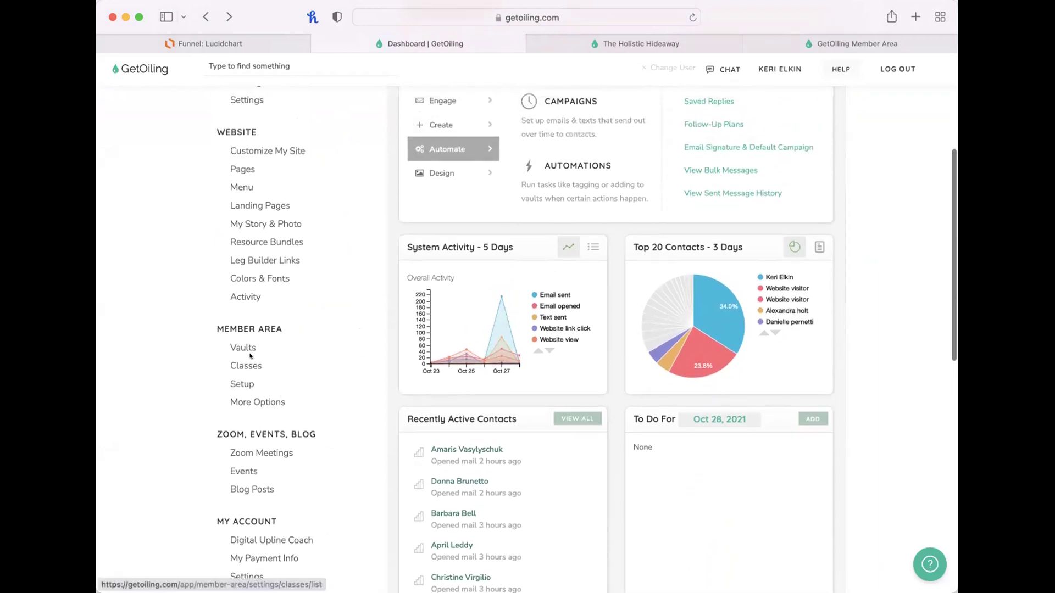
click(246, 364)
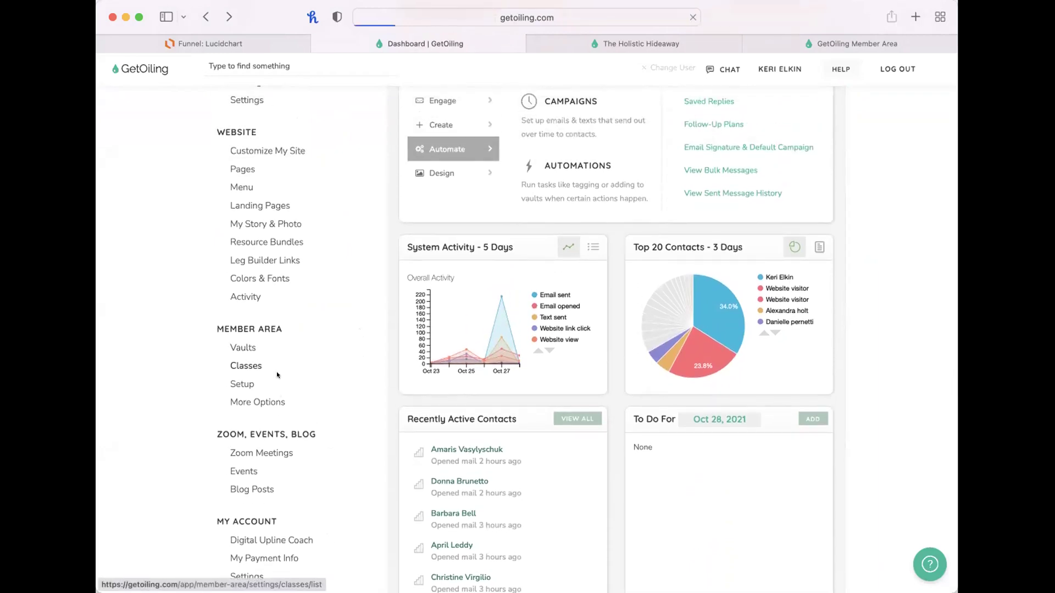
- Open the GRO - 28 to Elevate [US] class setup and its What to Expect lesson for editing
click(484, 221)
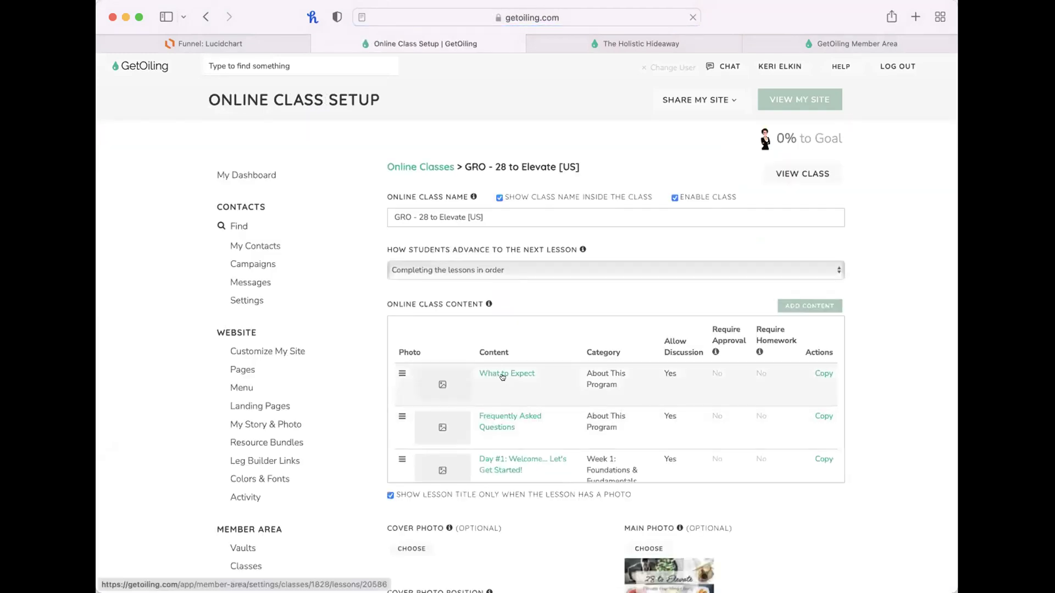
click(498, 373)
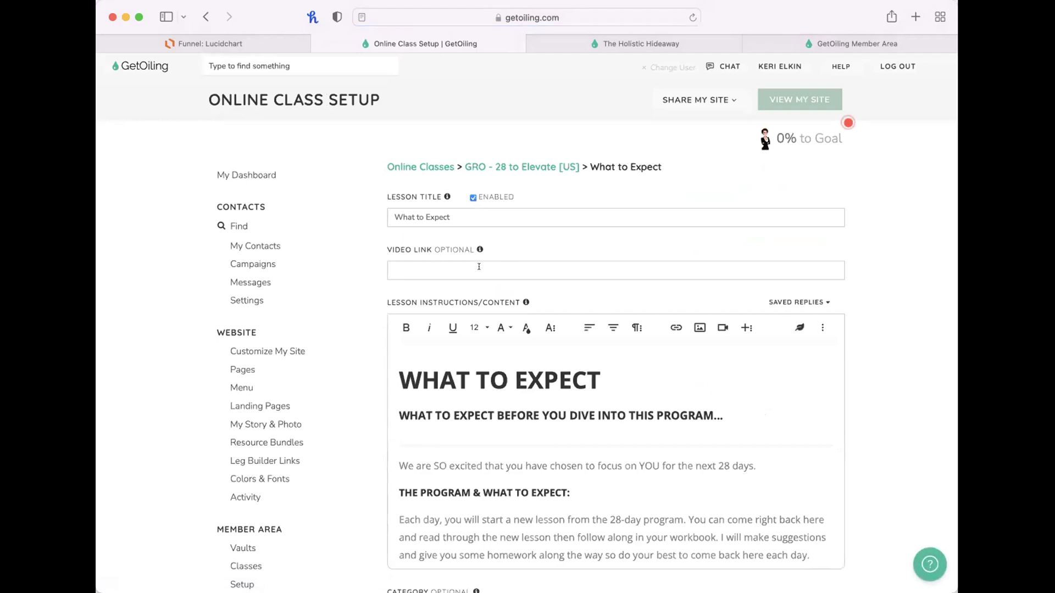
- Leave the What to Expect lesson setup and switch to the Holistic Hideaway to view the Life by Design Challenge vault's Start here page
scroll(464, 266, left, 5)
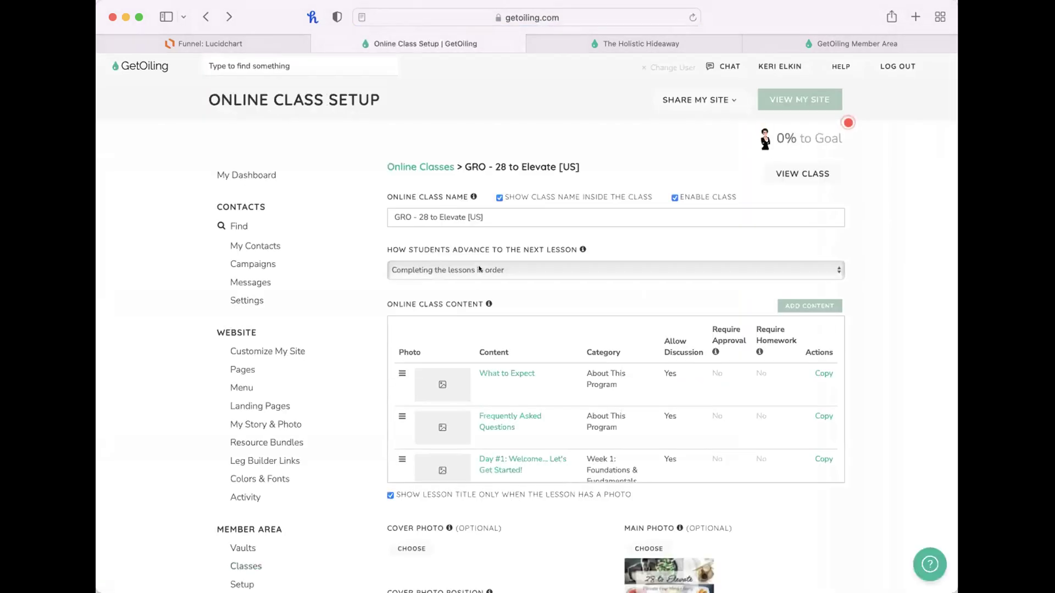
click(795, 44)
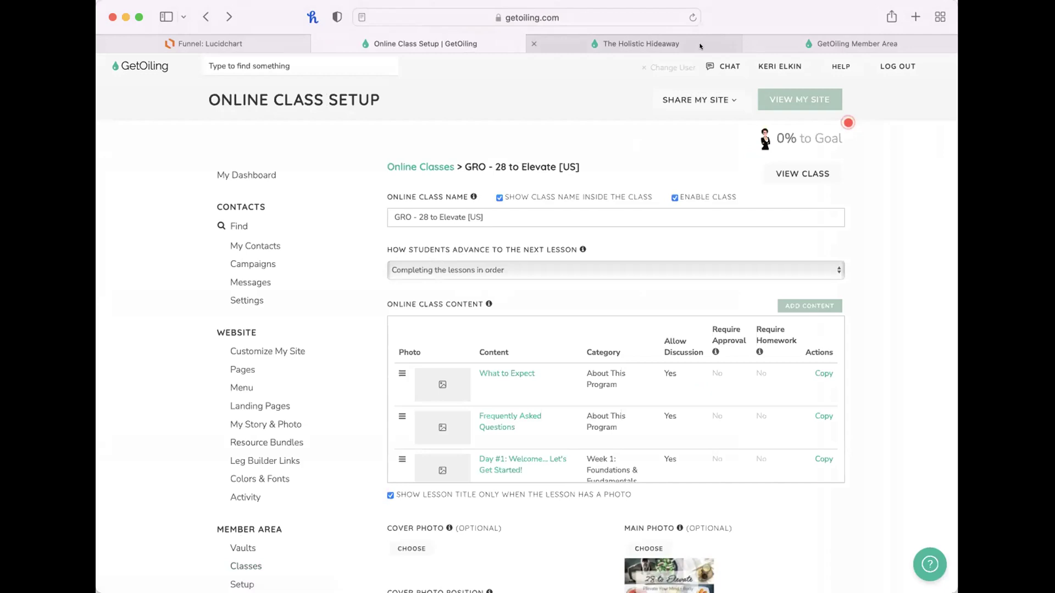
click(824, 44)
click(657, 44)
click(427, 410)
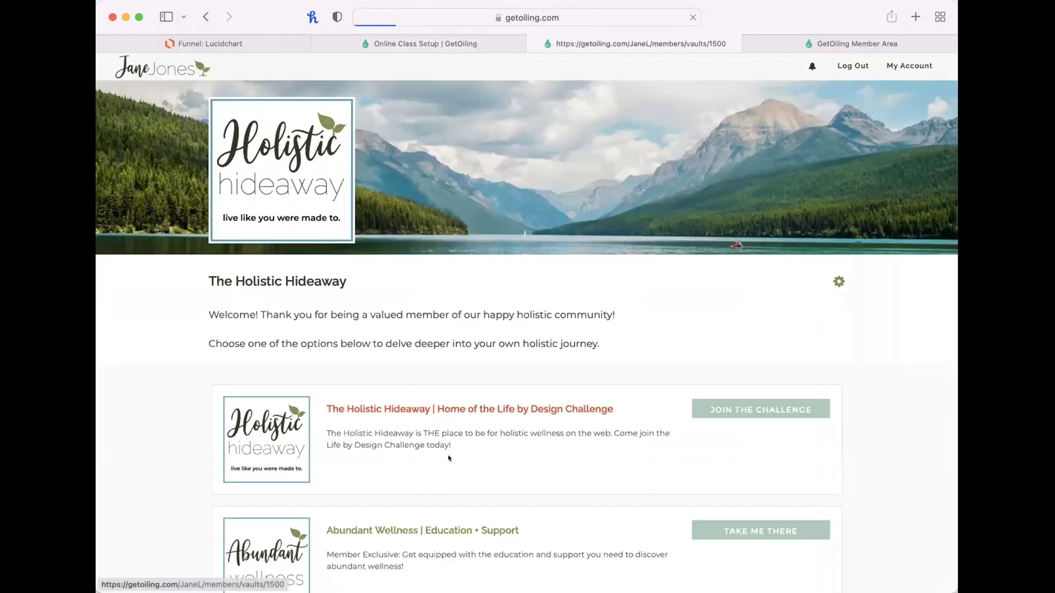
click(426, 468)
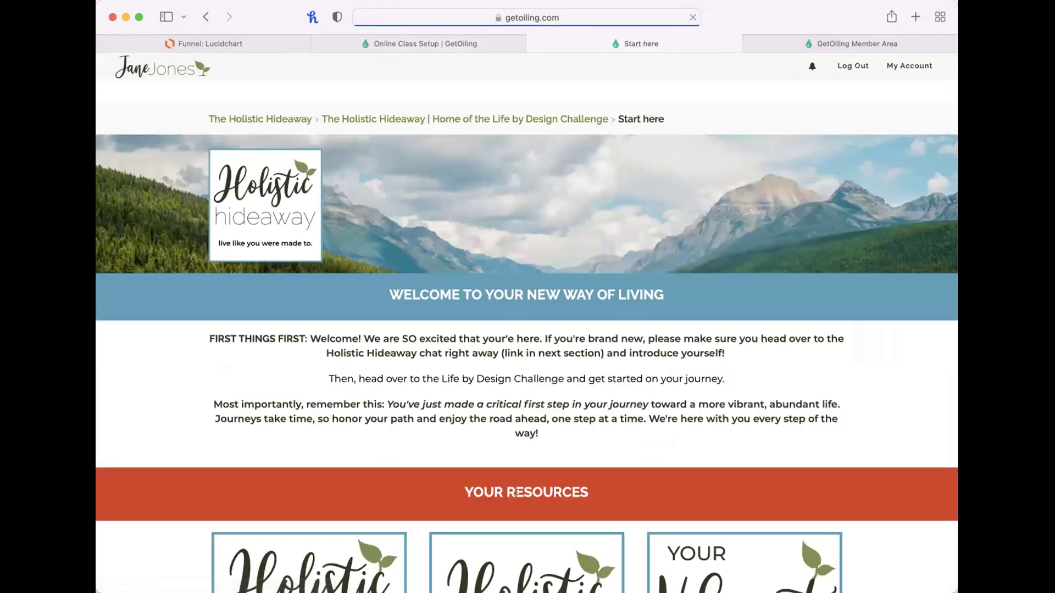
scroll(255, 280, down, 5)
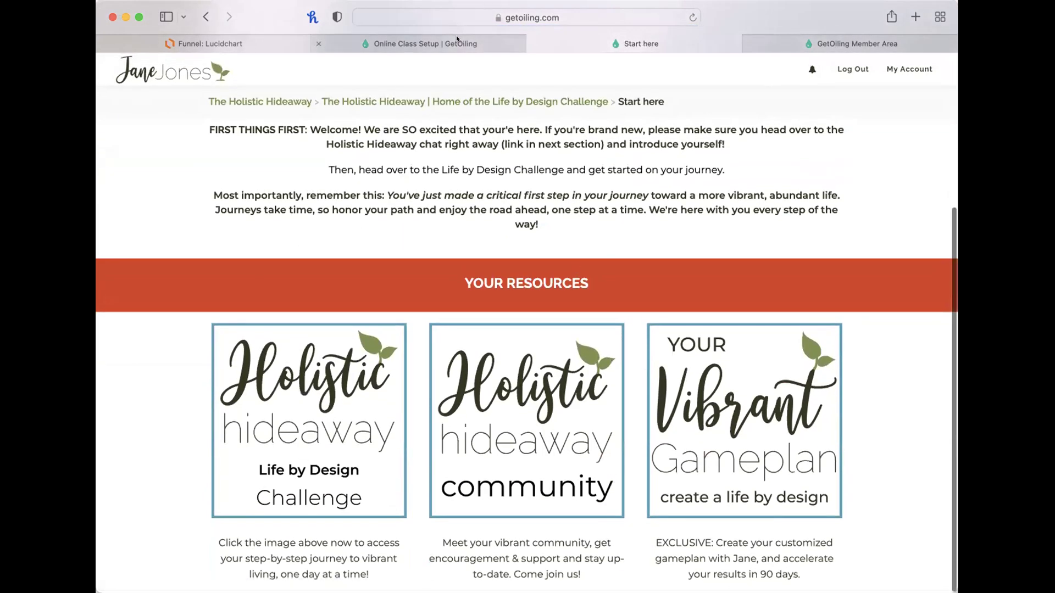
- Open the Holistic Hideaway member login page in a new browser tab using the sample site's /members address
click(426, 44)
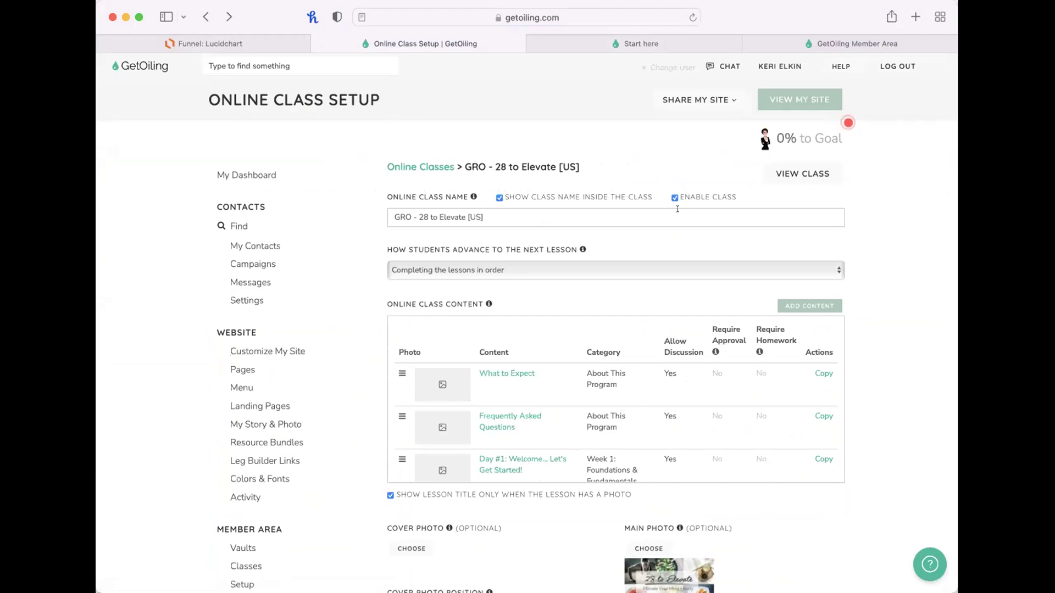
key(super+t)
text(getoiling.com/)
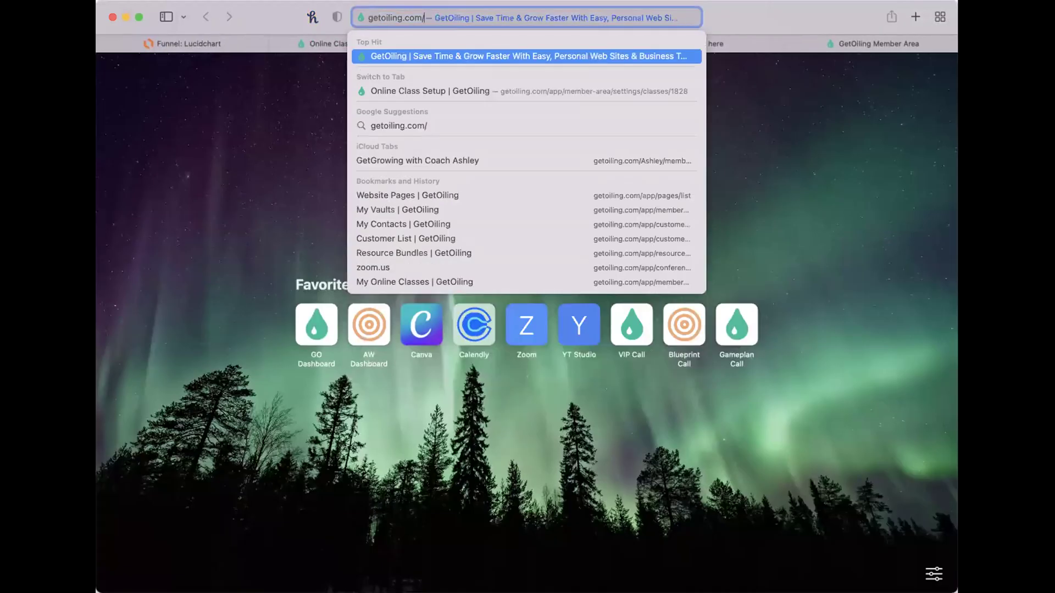
text(janel/members/)
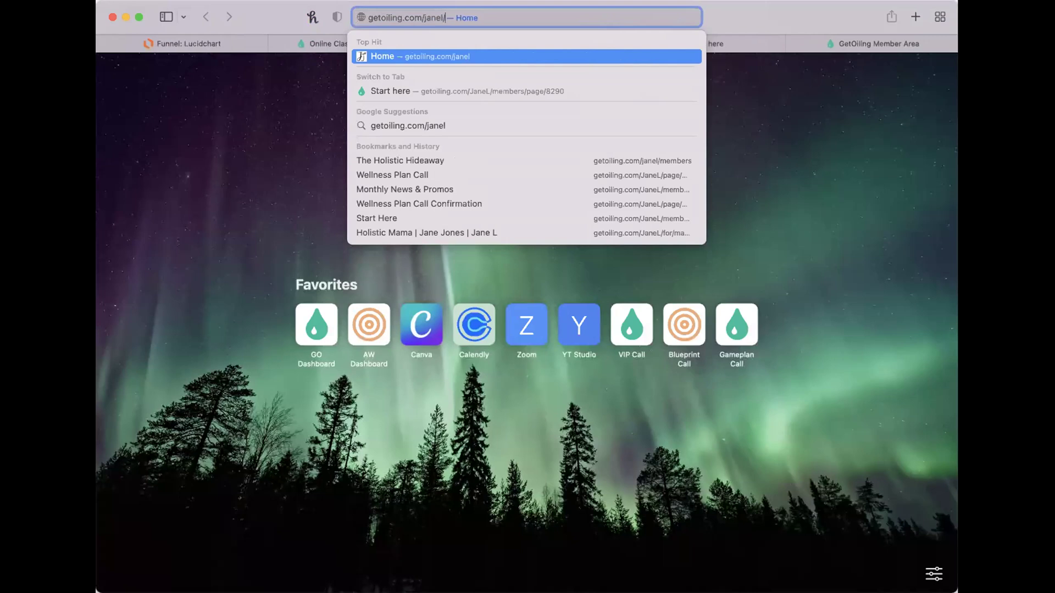
key(Return)
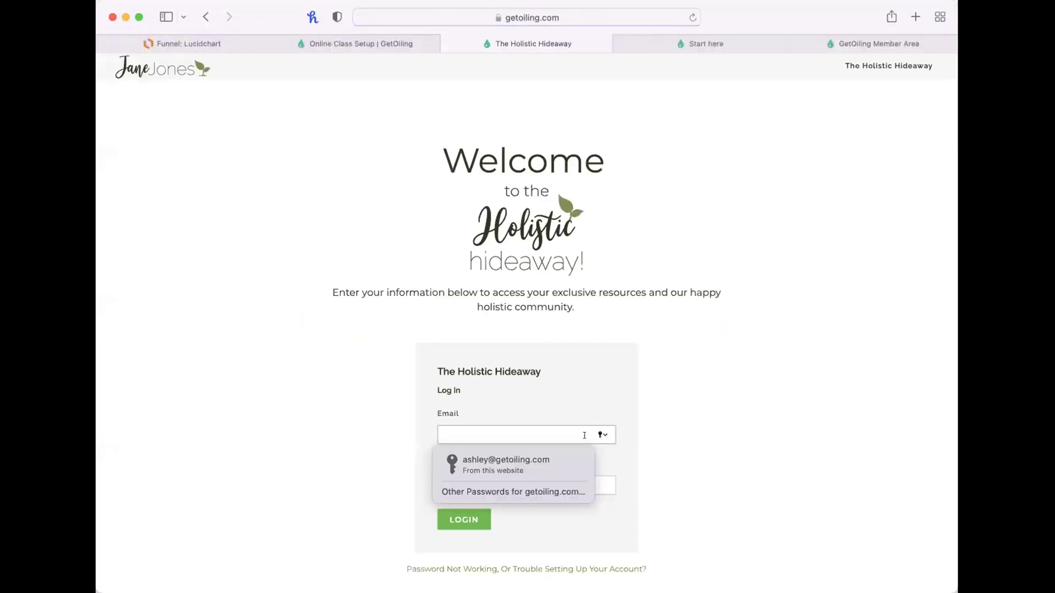
click(572, 16)
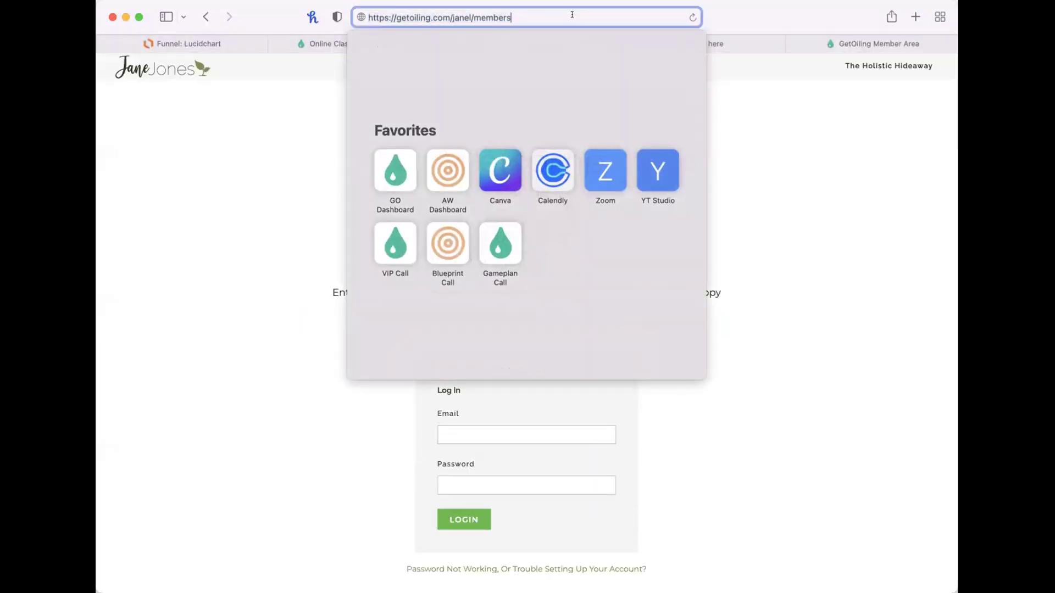
click(747, 337)
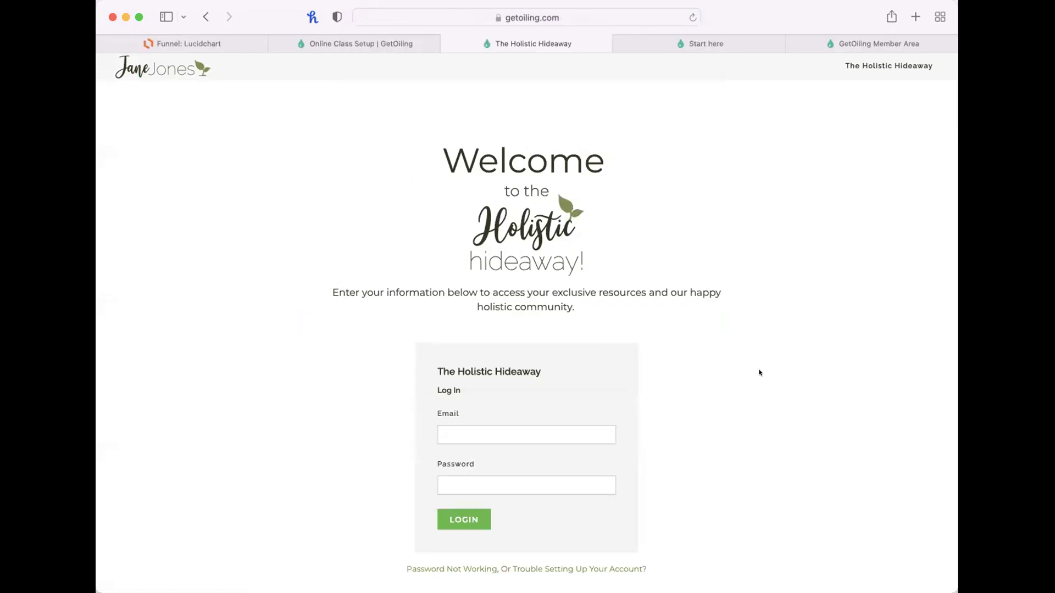
- Open the sample site's home page from its base address and follow its Members link to the Holistic Hideaway login
click(550, 16)
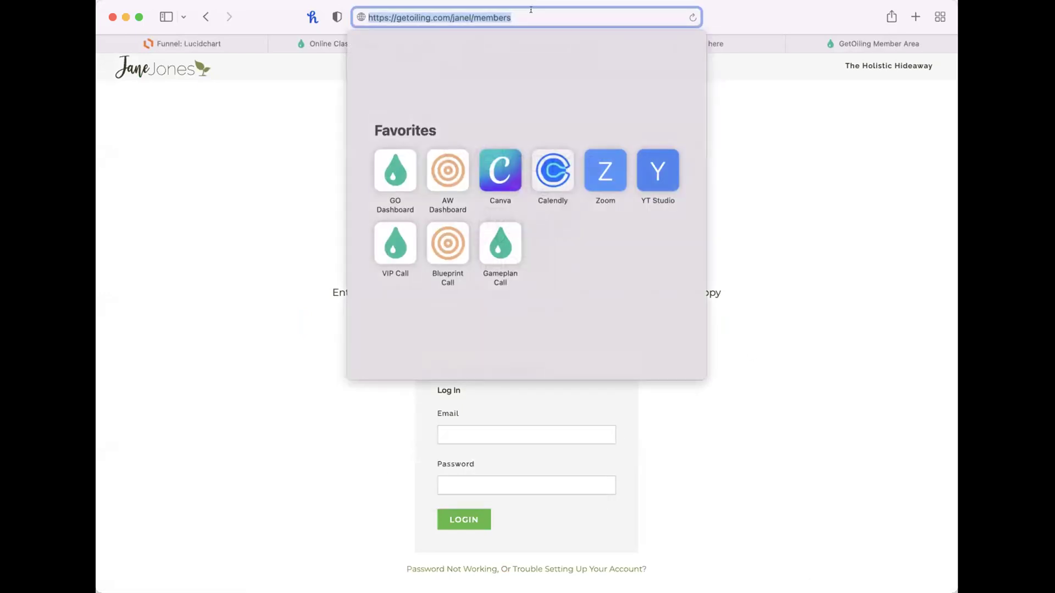
click(531, 10)
key(BackSpace)
key(BackSpace)
key(BackSpace)
key(BackSpace)
key(BackSpace)
key(BackSpace)
key(BackSpace)
key(BackSpace)
key(BackSpace)
key(BackSpace)
key(BackSpace)
key(BackSpace)
key(BackSpace)
key(Return)
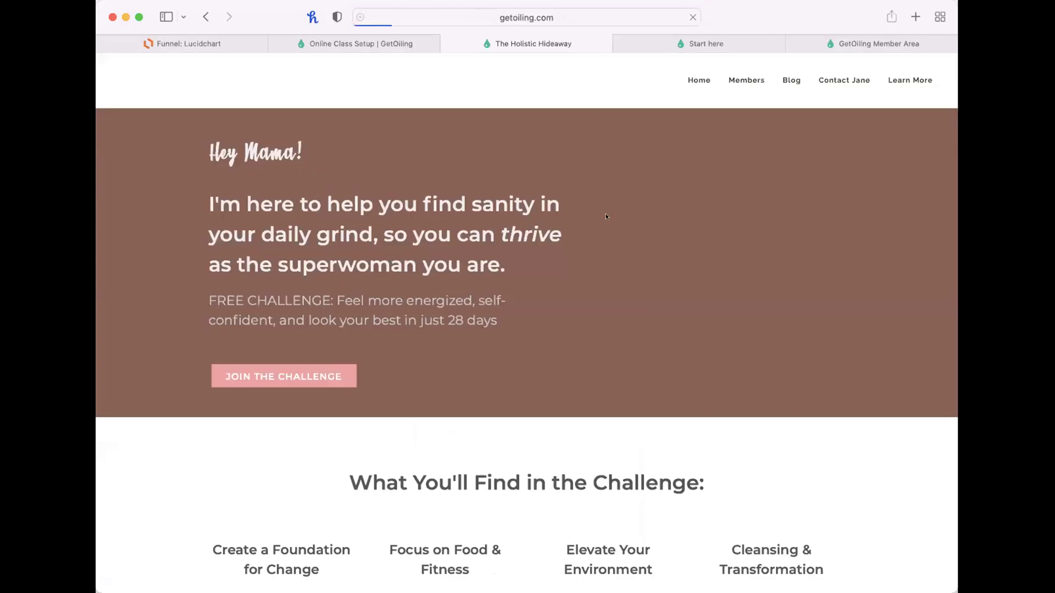
scroll(753, 302, down, 3)
scroll(753, 302, up, 3)
click(742, 80)
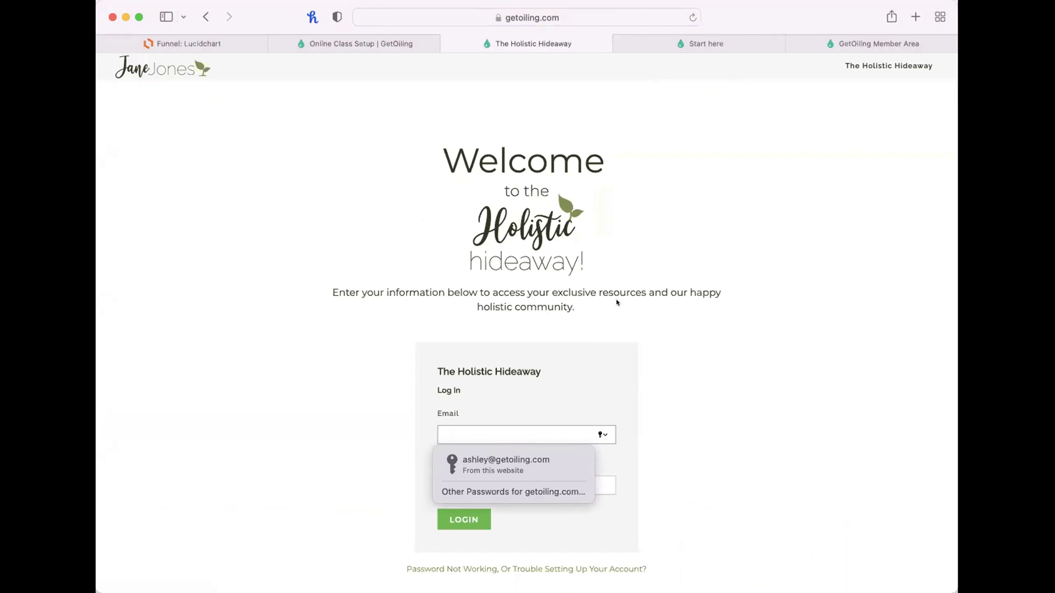
- Look at the Start here page and the GetOiling Community login, and return to the sample site's home page to show its Learn More options
click(648, 43)
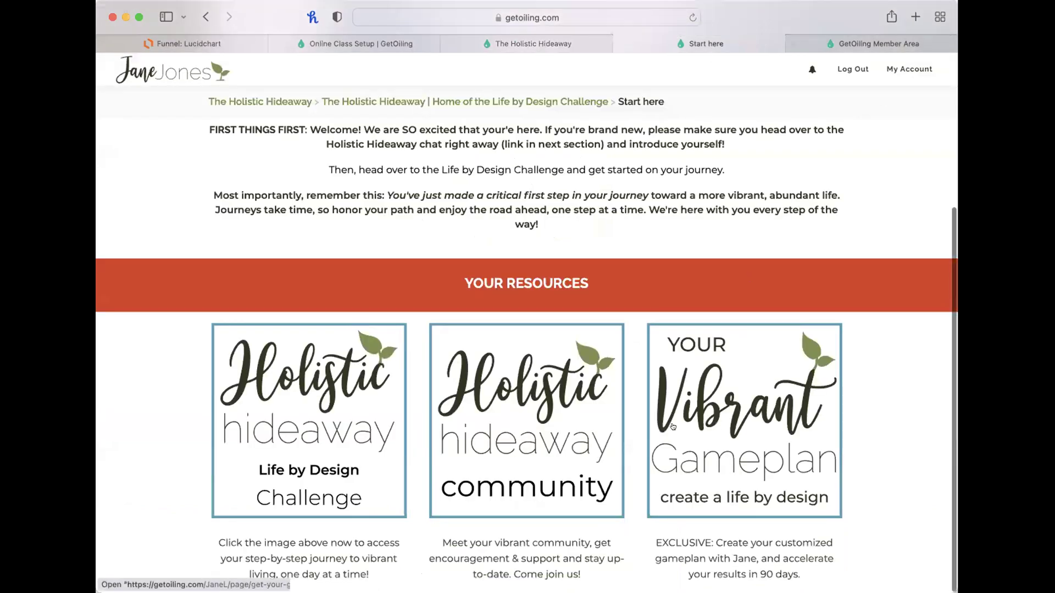
scroll(671, 434, up, 5)
click(846, 44)
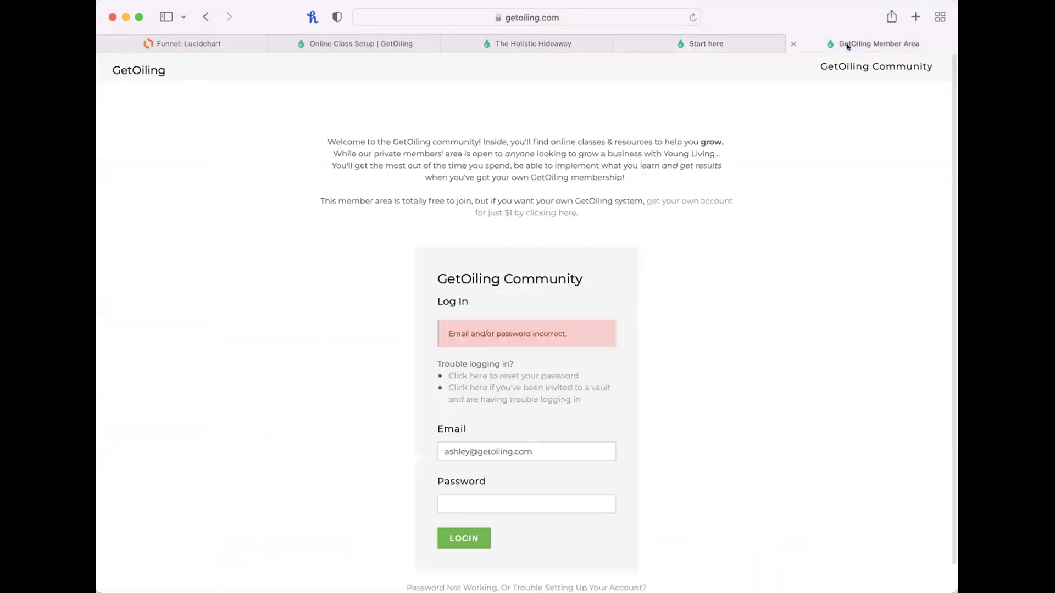
click(512, 45)
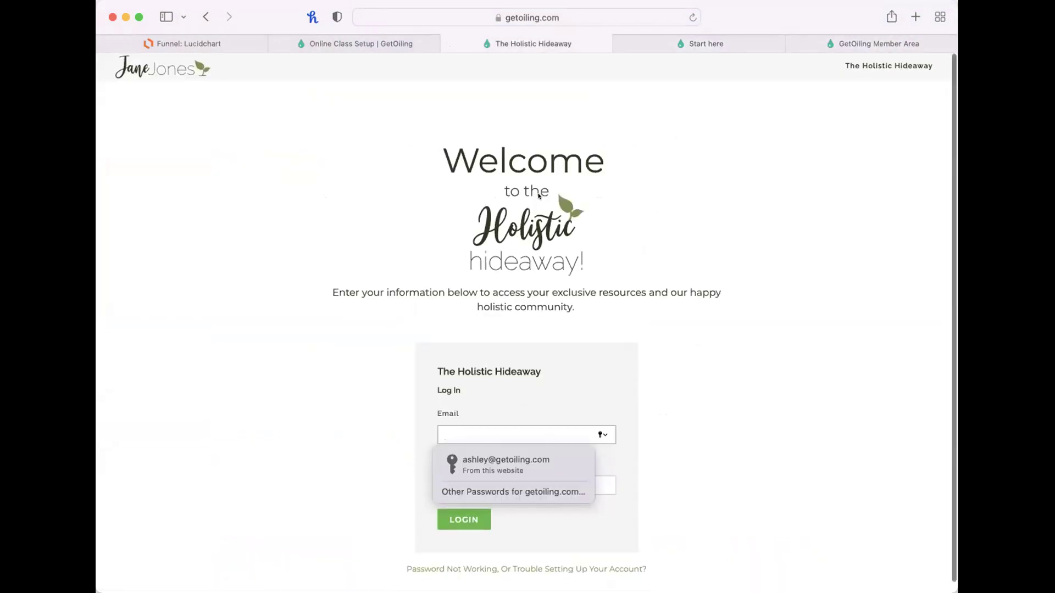
scroll(537, 195, left, 5)
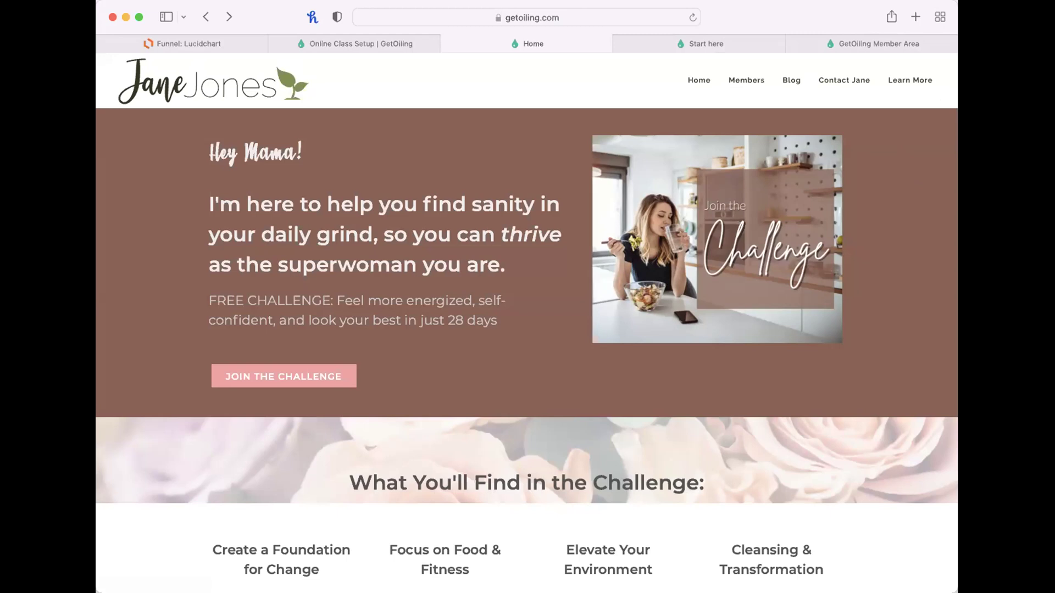
mouse_move(903, 88)
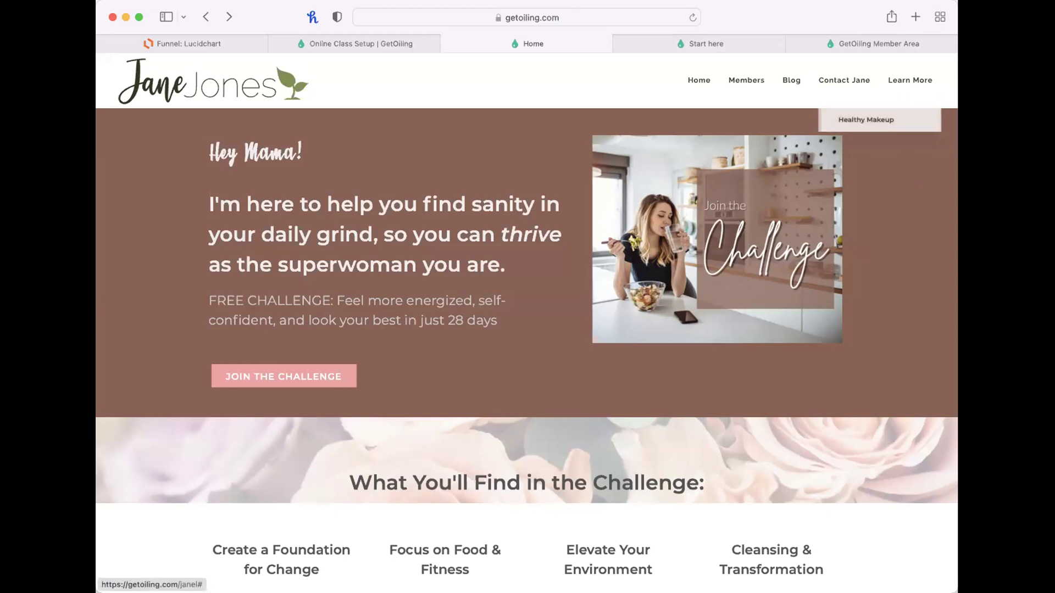
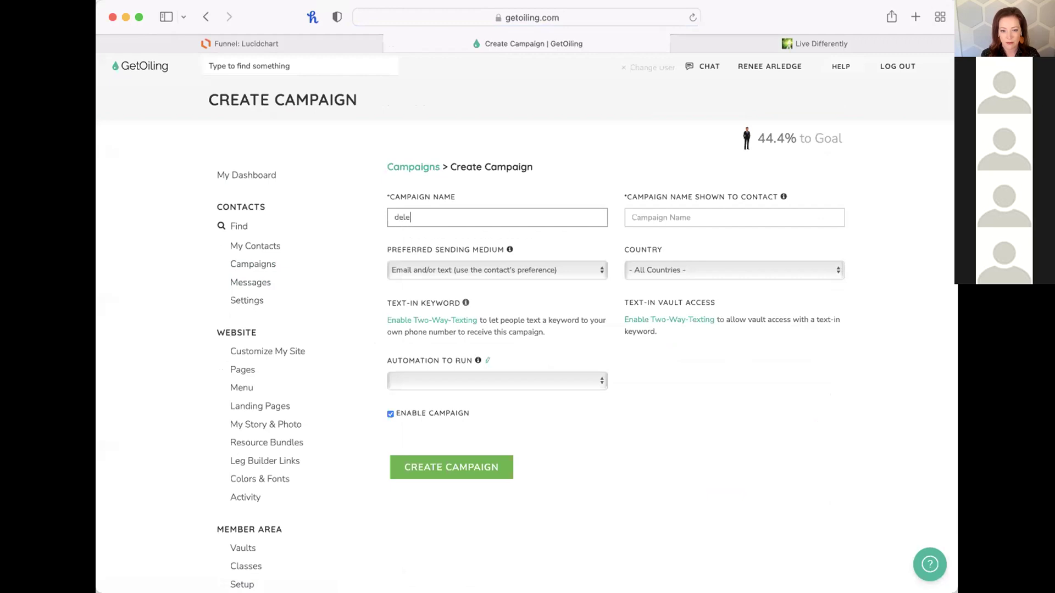
- Create a campaign with "delete this" as both the campaign name and the name shown to the contact
click(687, 218)
text(delete this)
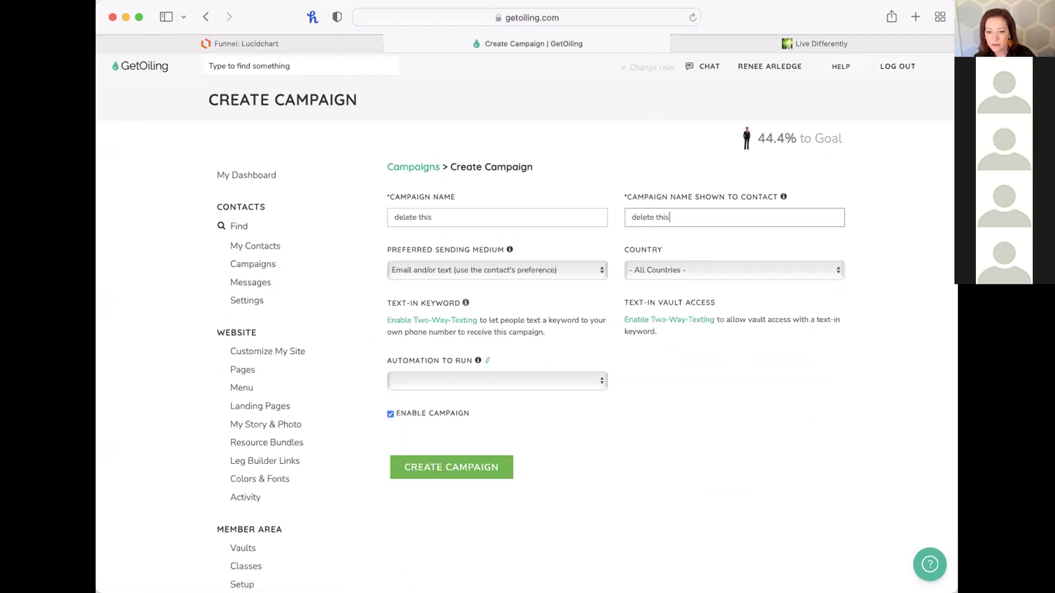
click(455, 467)
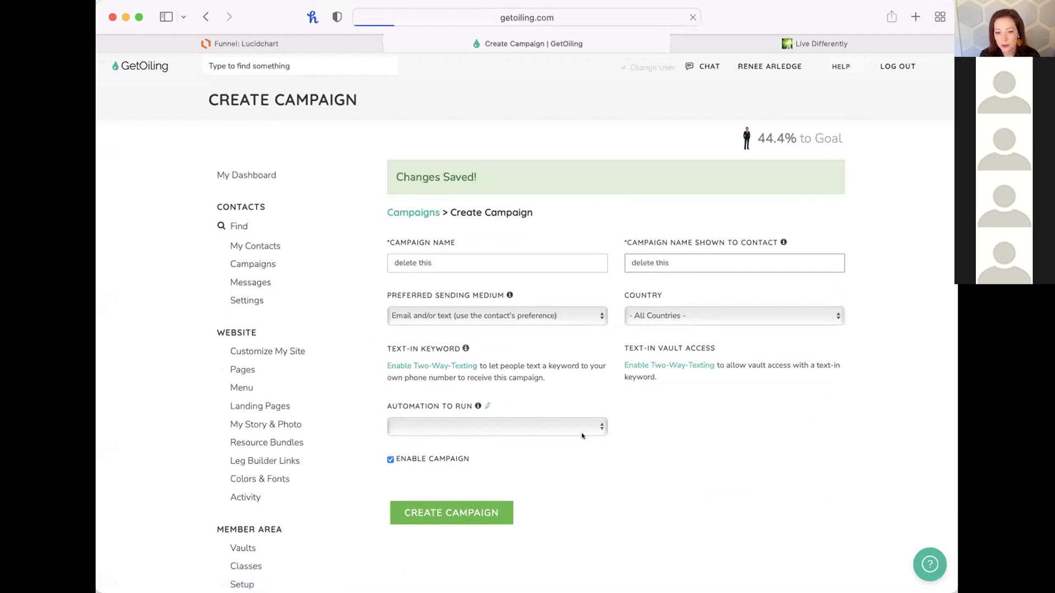
- Start a new message in the "delete this" campaign and open the prompt for inserting a YL link with the member number
click(479, 202)
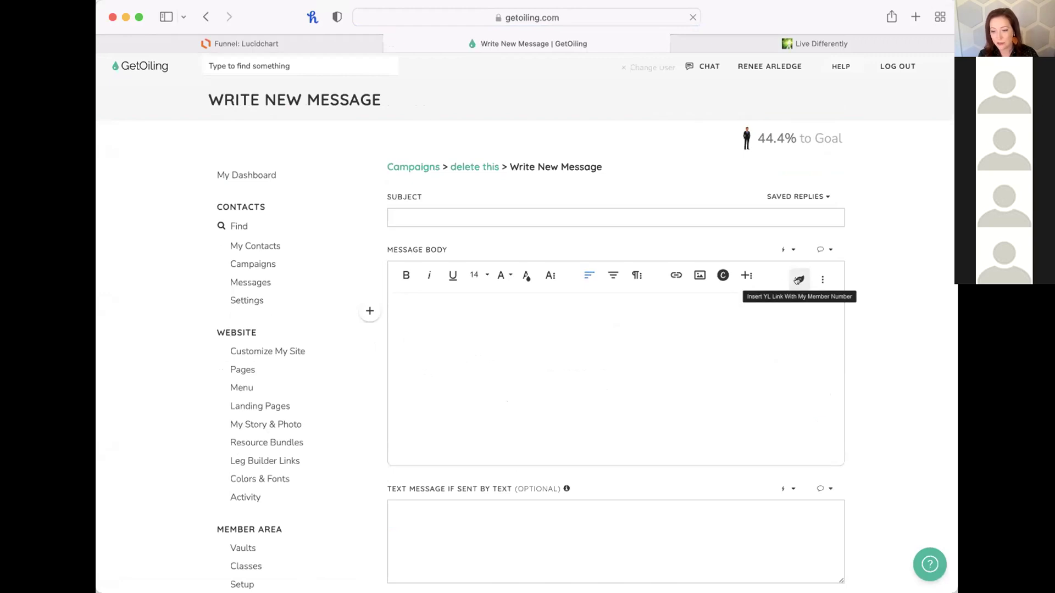
scroll(795, 281, up, 5)
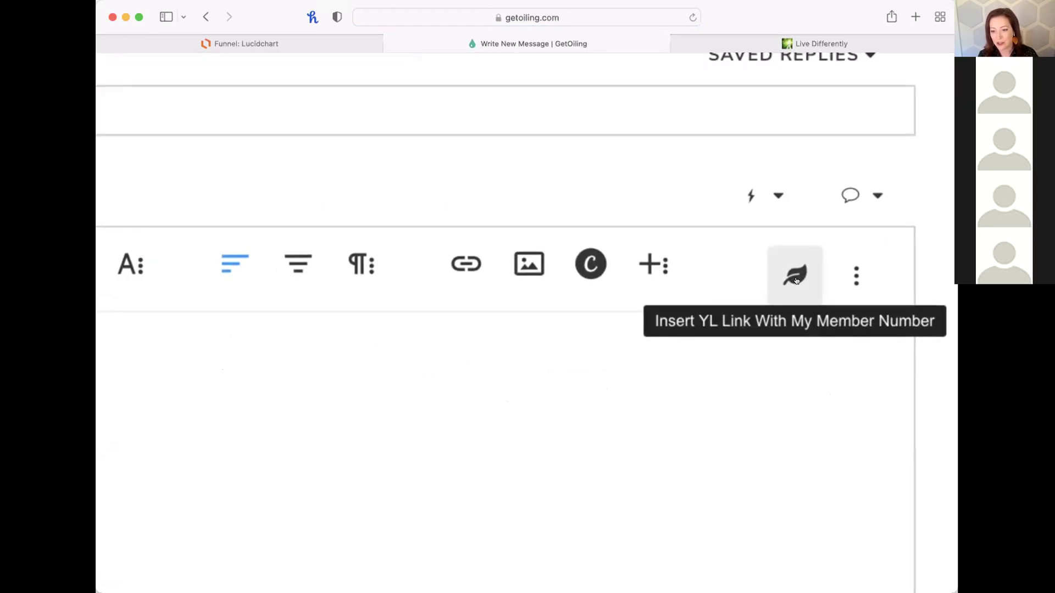
scroll(796, 281, down, 5)
click(799, 283)
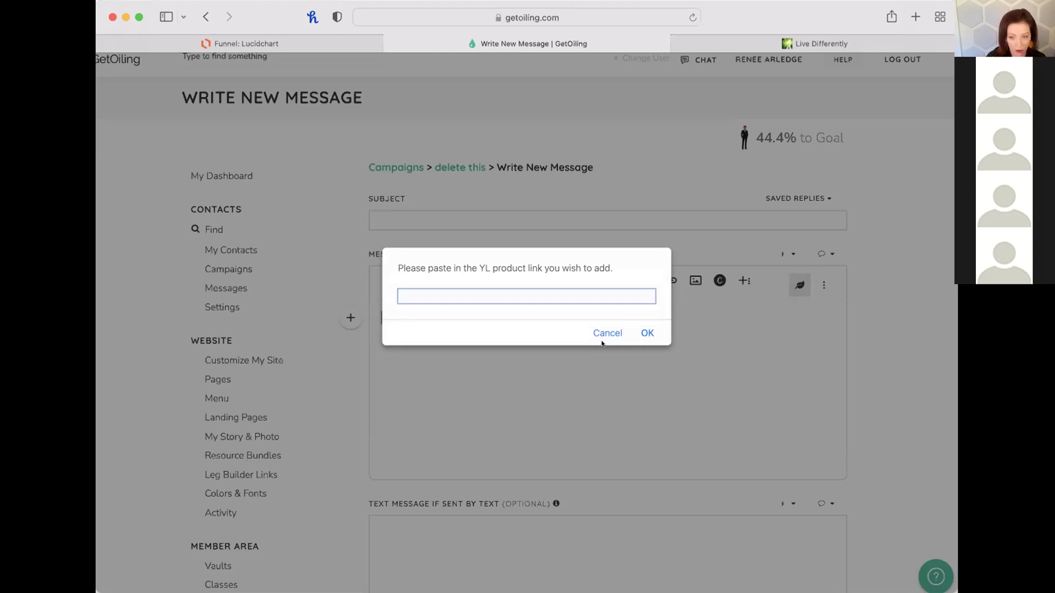
- Open the Young Living website at youngliving.com/us/en in a new browser tab
key(super+t)
text(youngliving.com/)
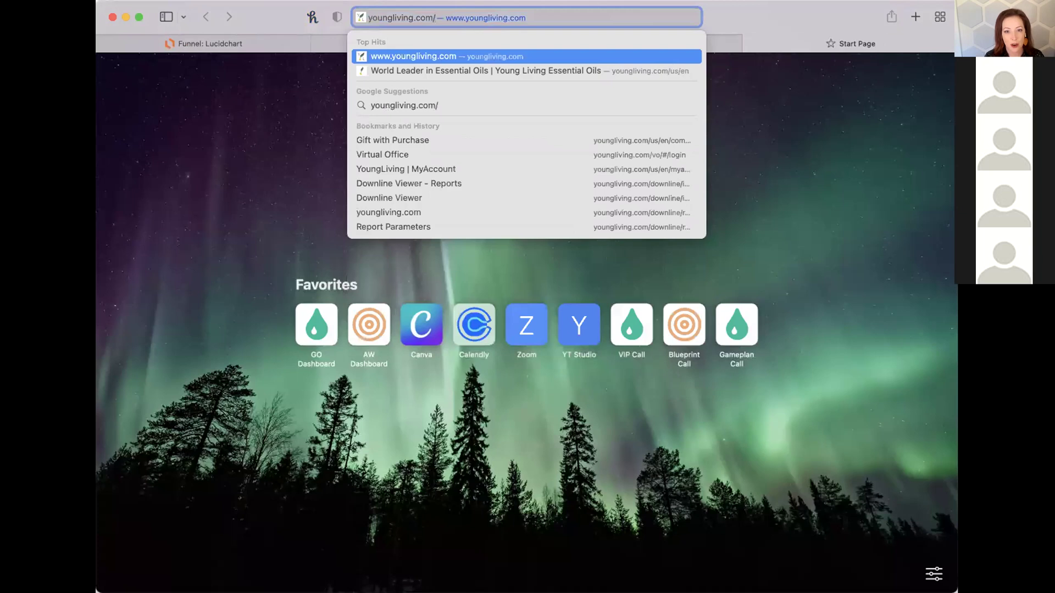
text(us/en)
key(Return)
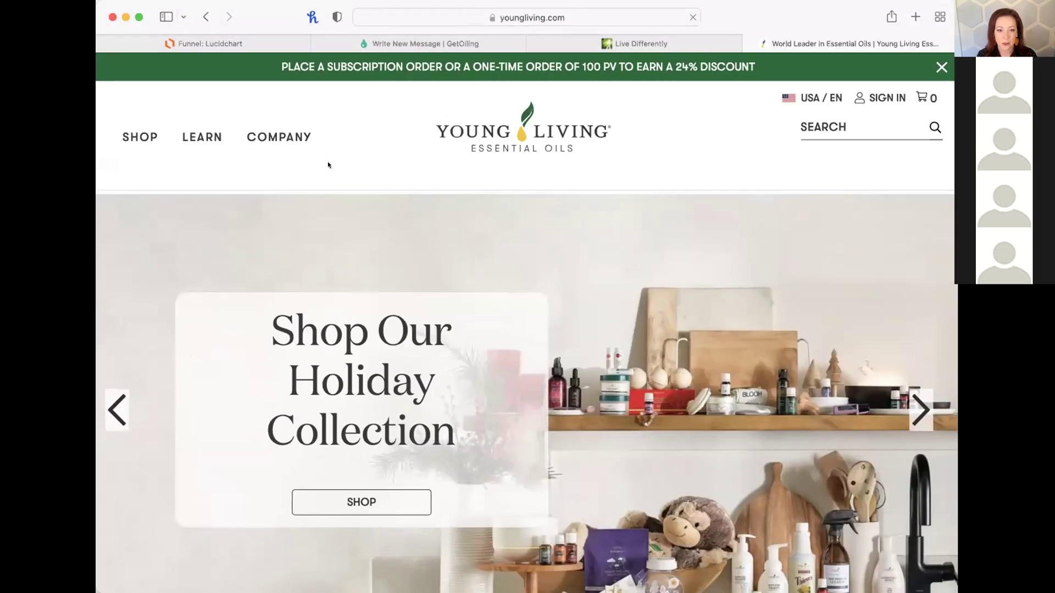
- Search the Young Living shop for "sleepe" to open the SleepEssence product, and copy its page address
mouse_move(265, 219)
click(822, 126)
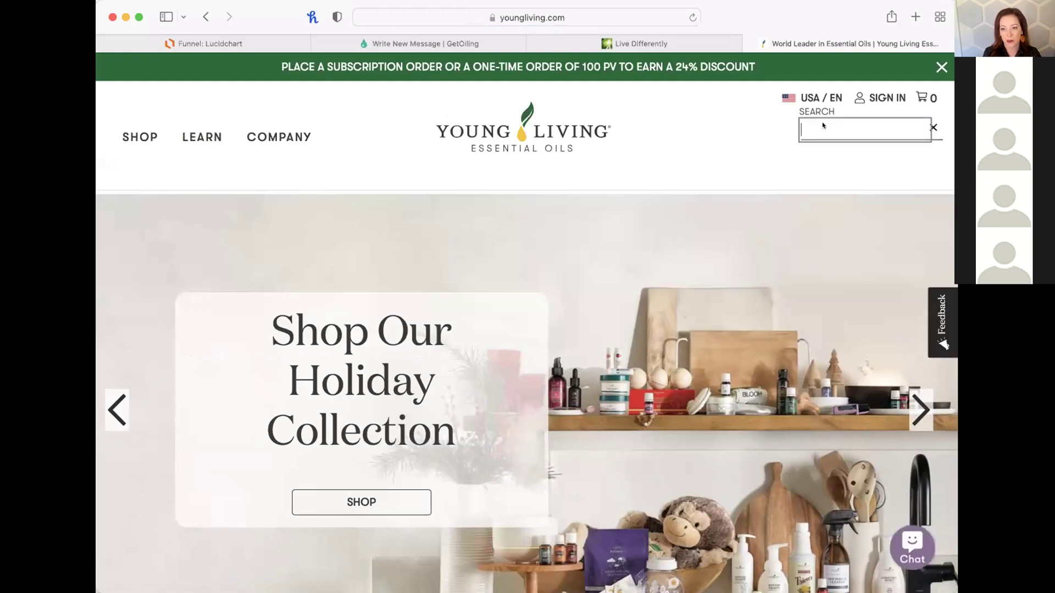
text(sleepe)
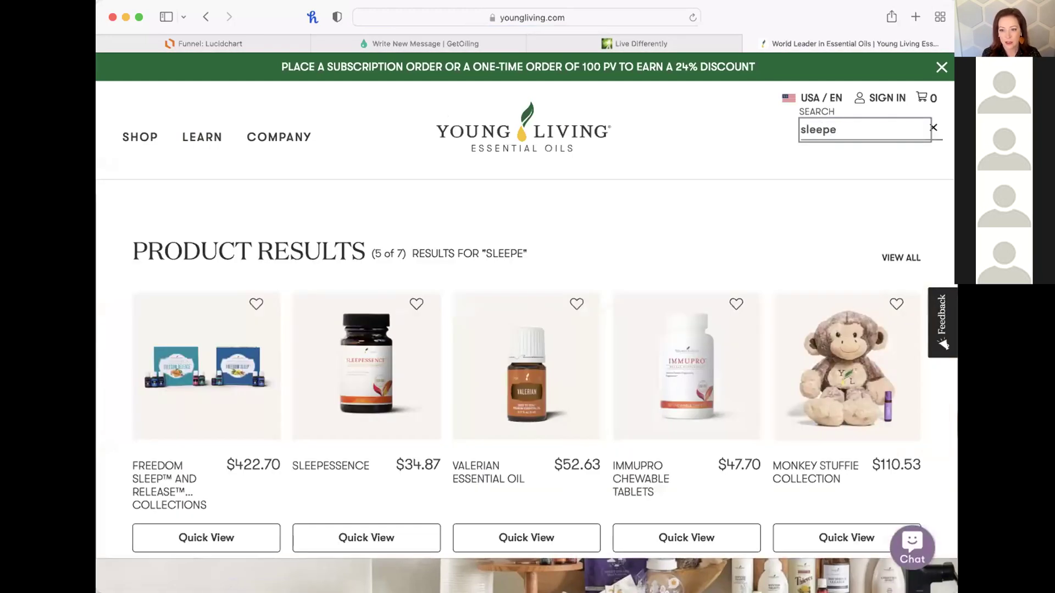
click(352, 365)
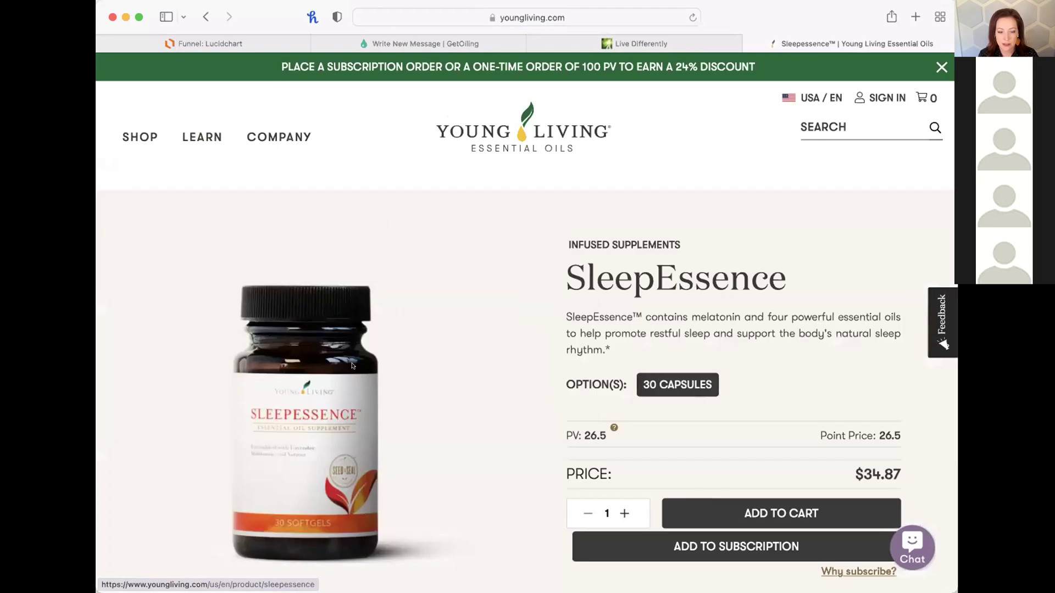
scroll(466, 480, down, 3)
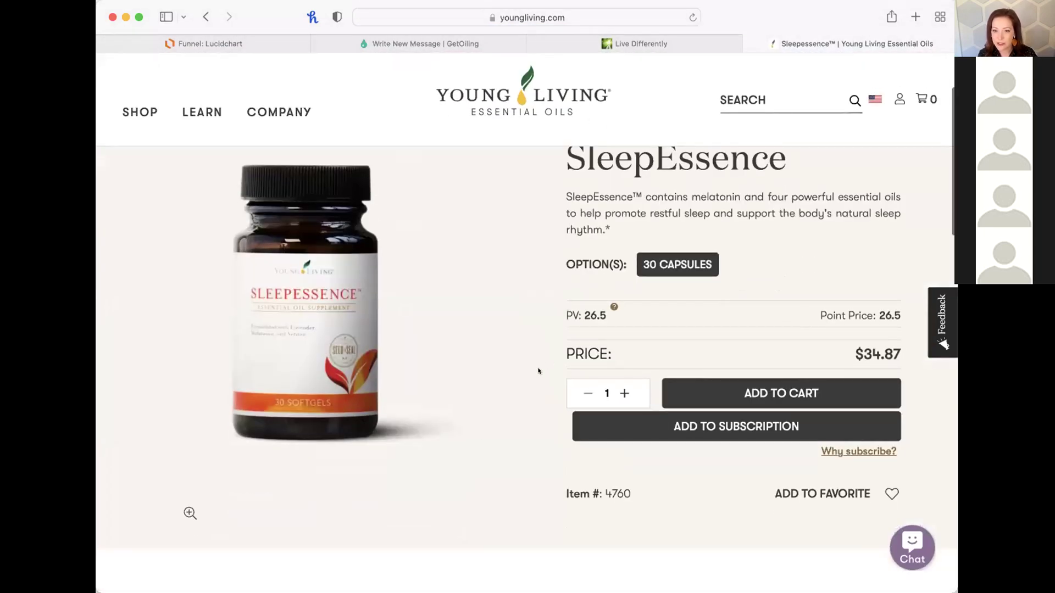
click(543, 20)
key(super+c)
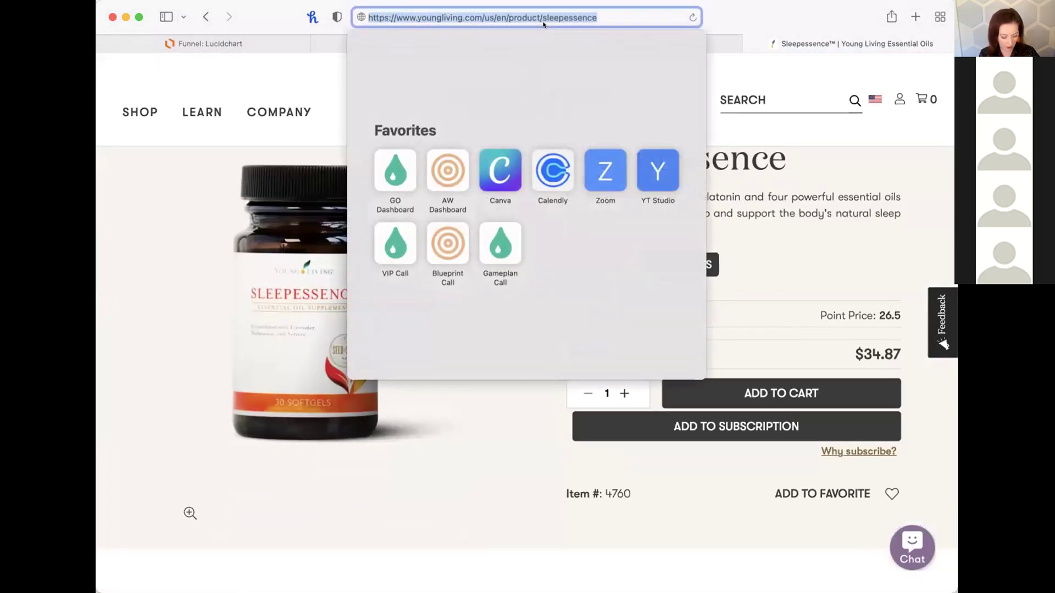
key(Escape)
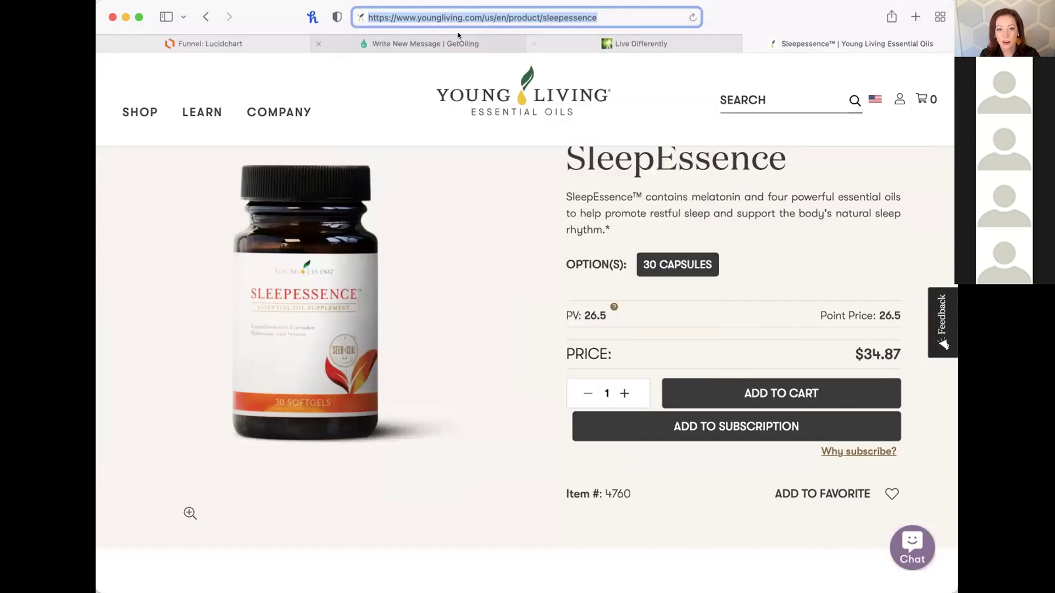
- Insert the copied SleepEssence product address into the campaign message body as a YL link with the member number
click(439, 43)
click(796, 284)
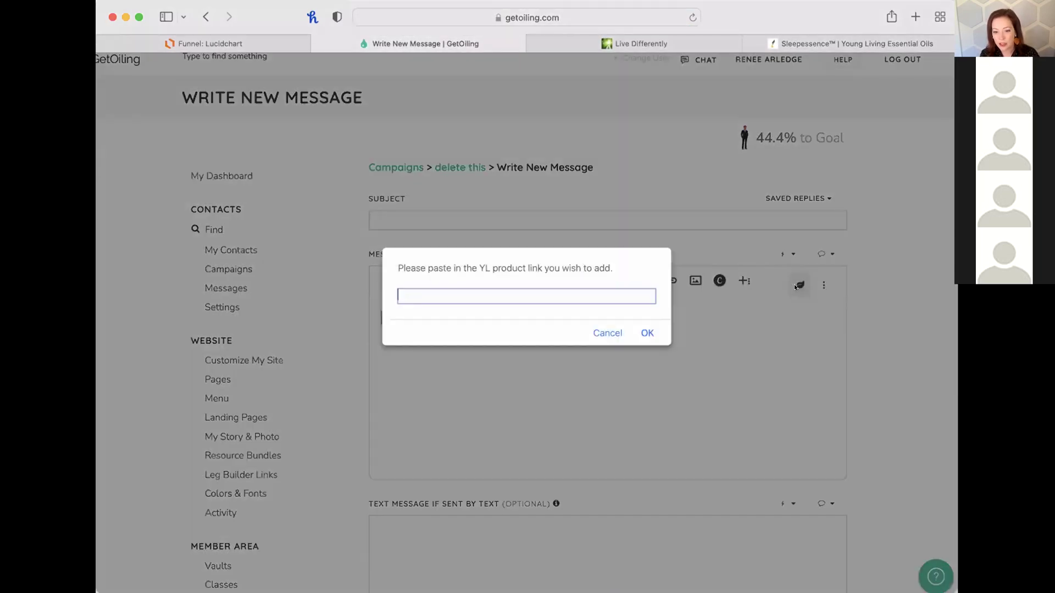
key(super+v)
click(644, 337)
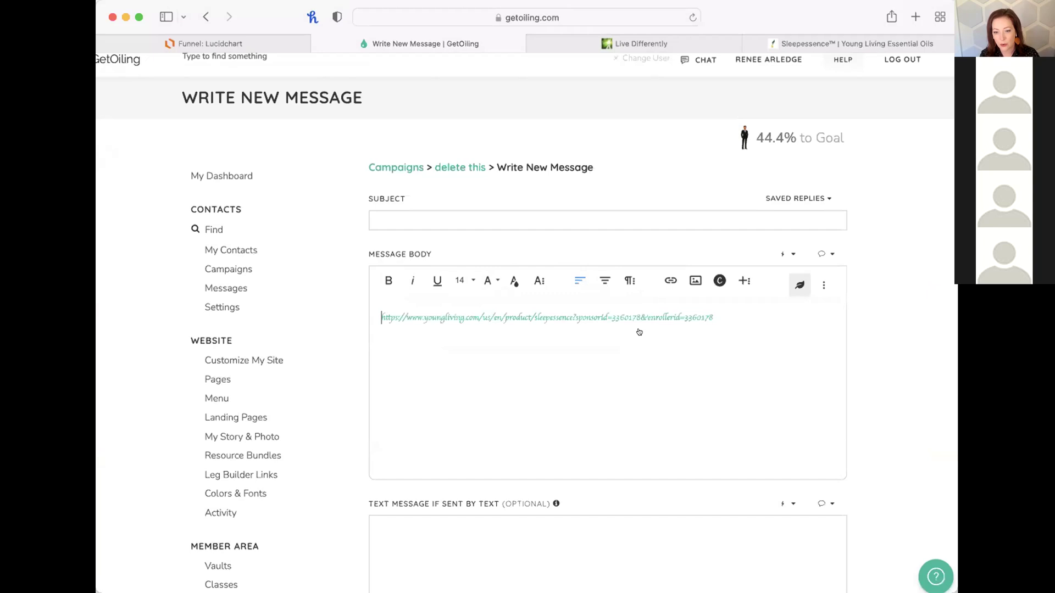
- Inspect the member number parameters in the inserted SleepEssence link and delete the link from the message body
scroll(679, 329, up, 3)
scroll(679, 329, up, 2)
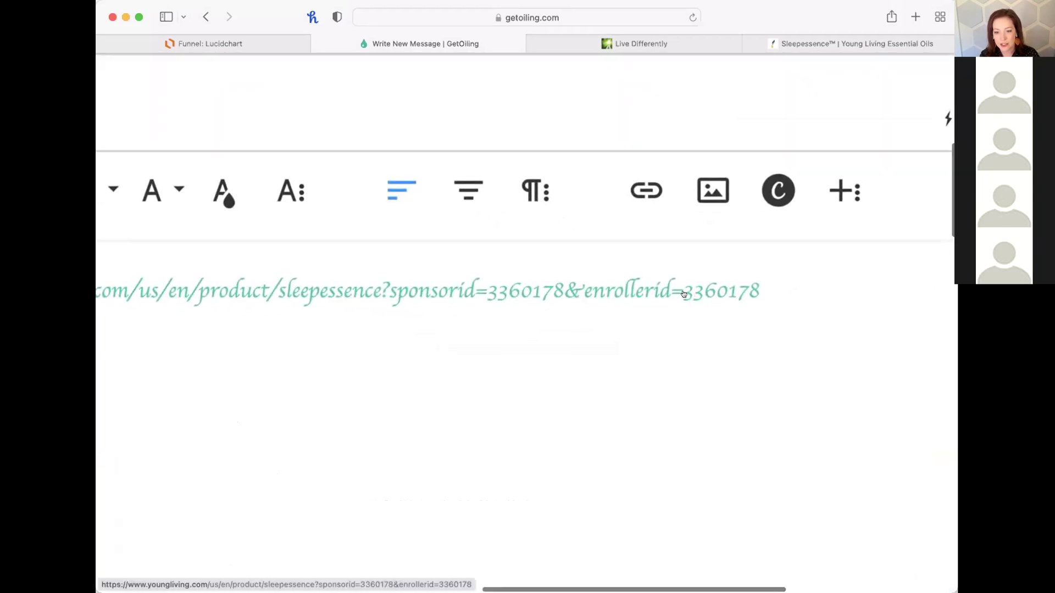
scroll(395, 296, down, 5)
scroll(396, 296, down, 3)
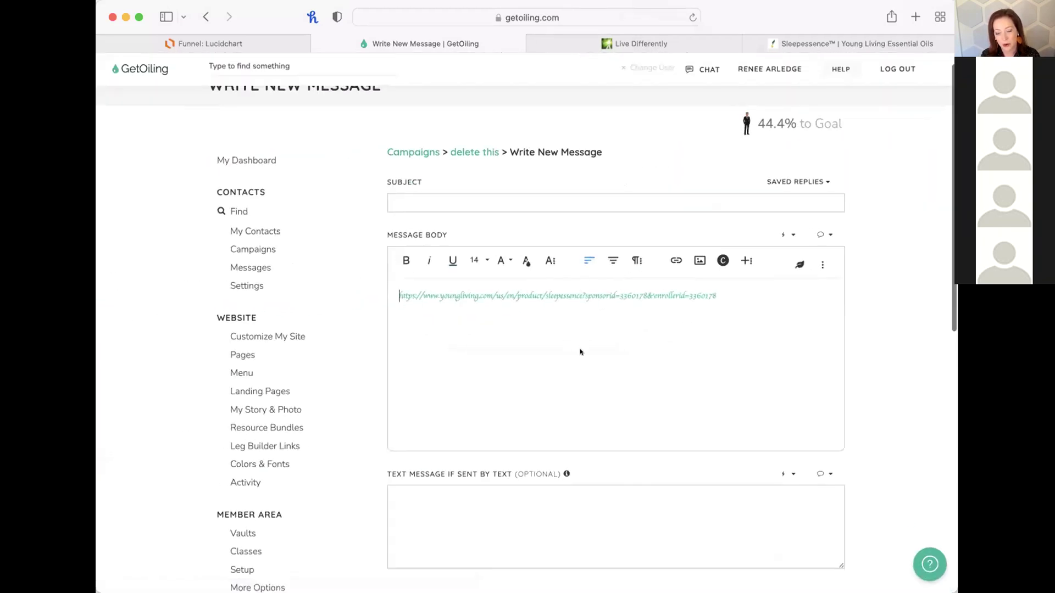
drag(729, 298, 434, 320)
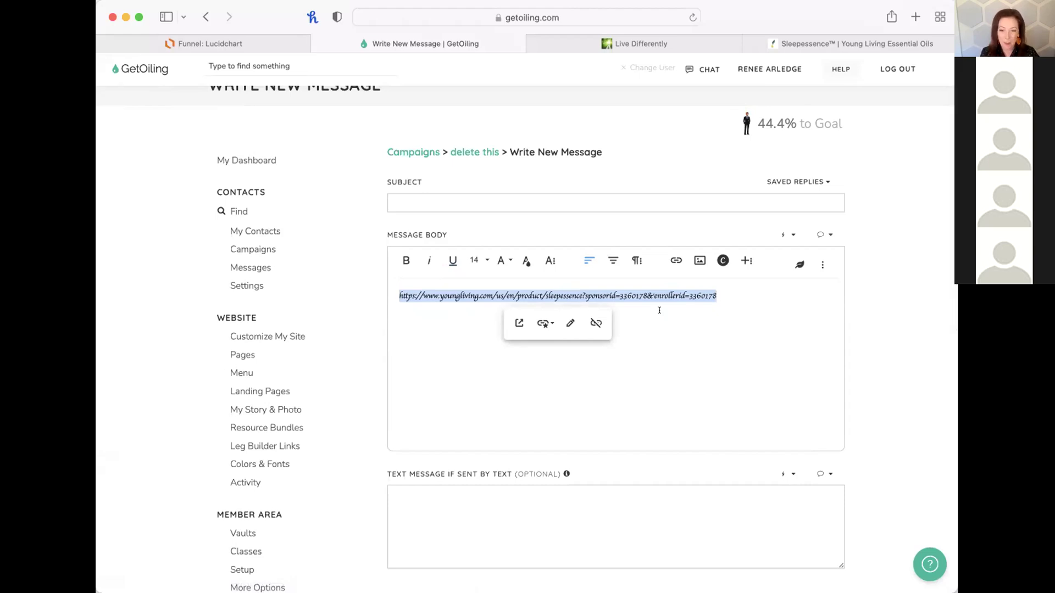
key(BackSpace)
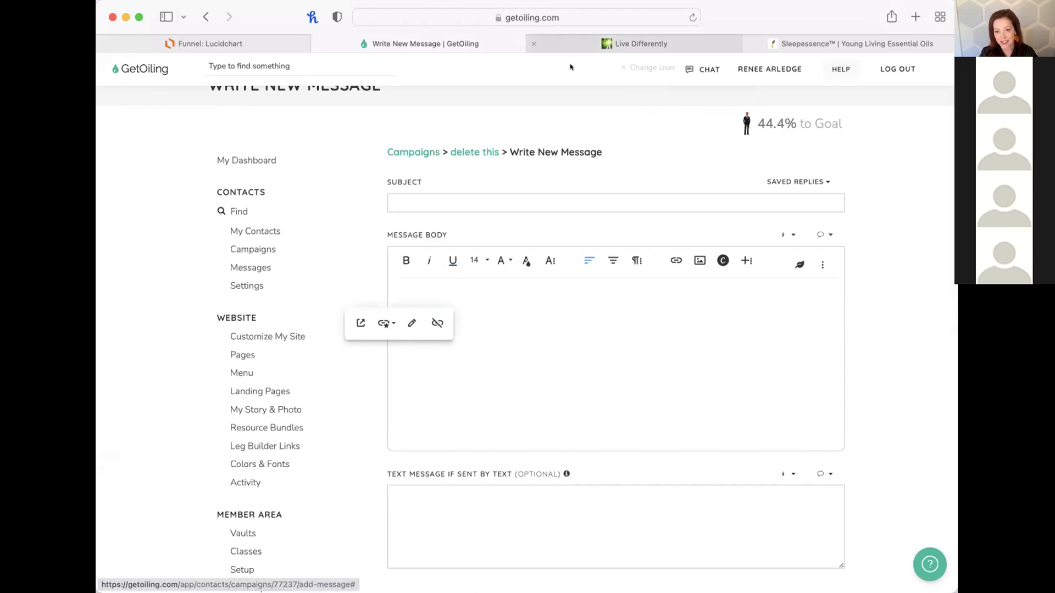
- Open the Find Balance, Joy and Purpose resource page from the Live Differently home page and review its product links and sections
click(606, 45)
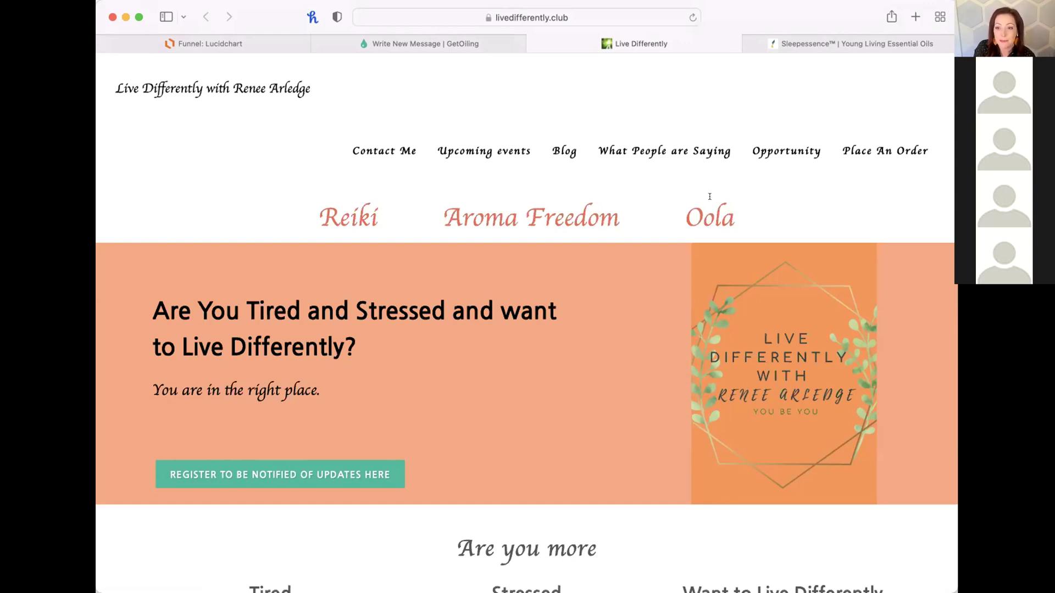
scroll(591, 303, down, 3)
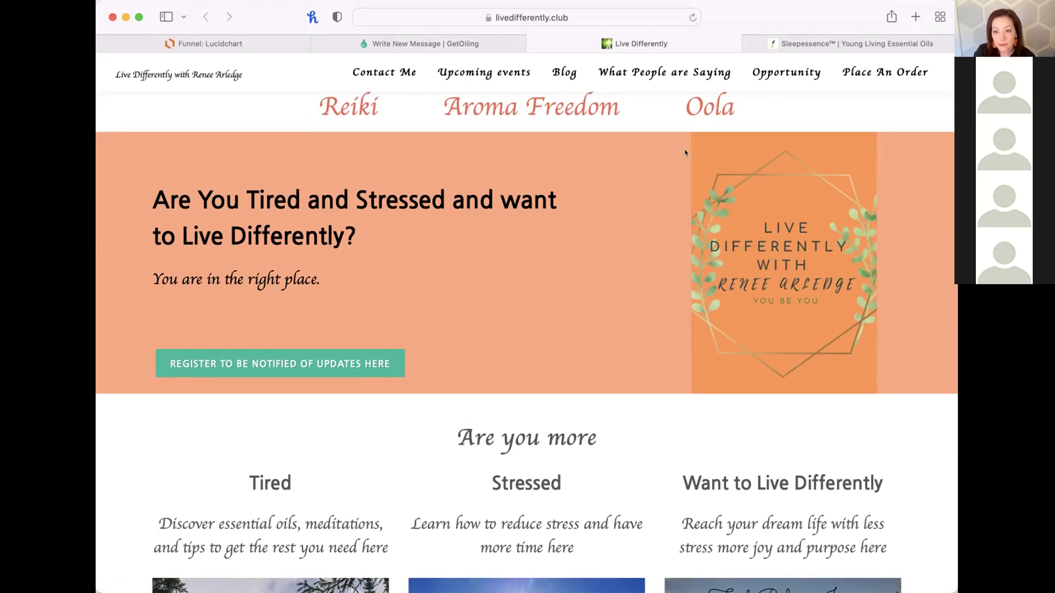
scroll(638, 171, up, 3)
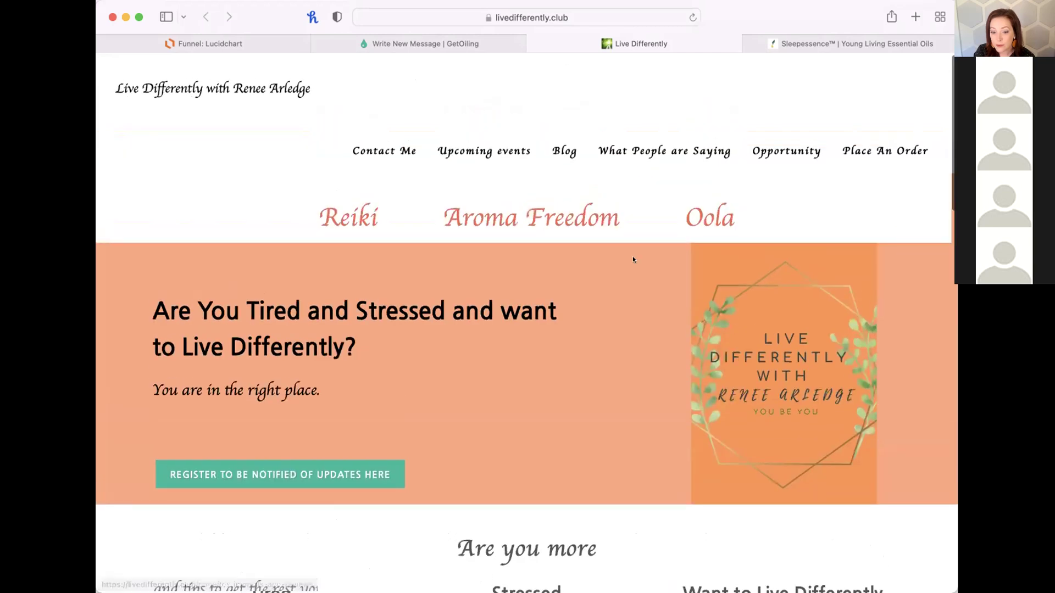
scroll(633, 258, down, 5)
scroll(633, 260, down, 3)
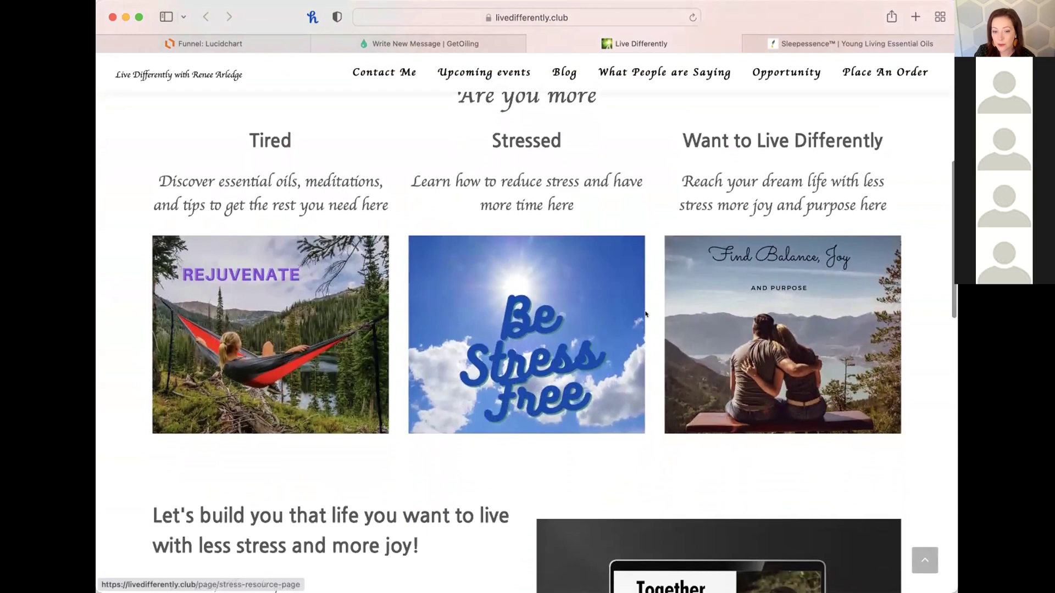
click(761, 374)
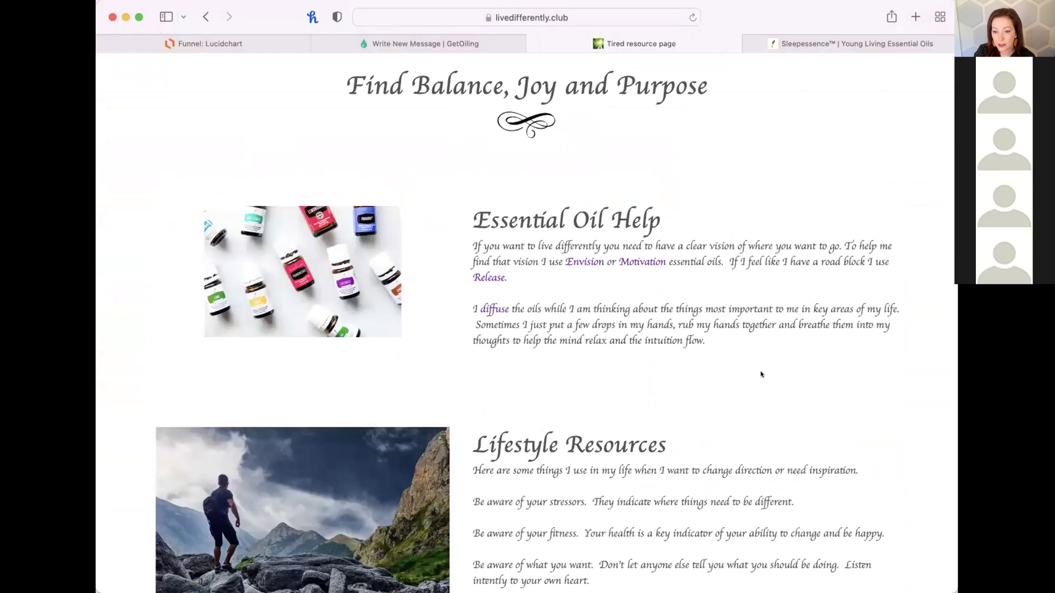
scroll(760, 374, down, 2)
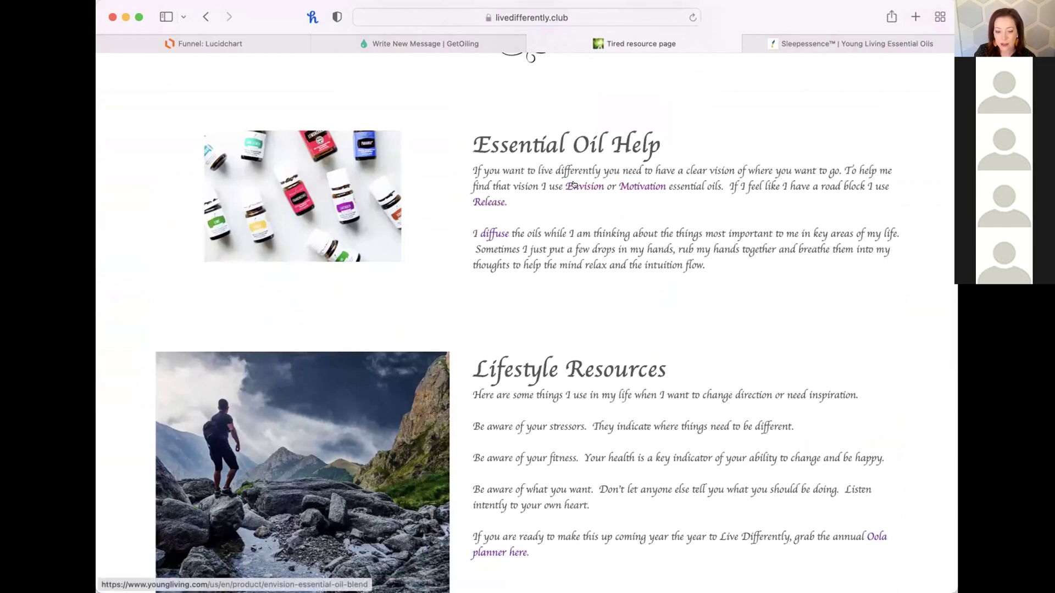
scroll(596, 267, down, 10)
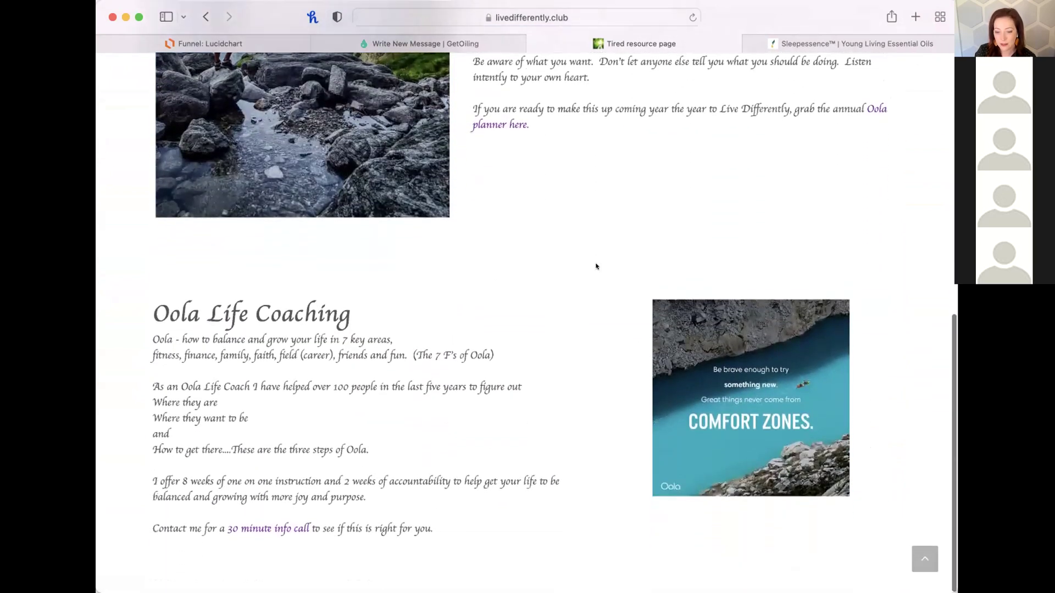
scroll(596, 267, up, 10)
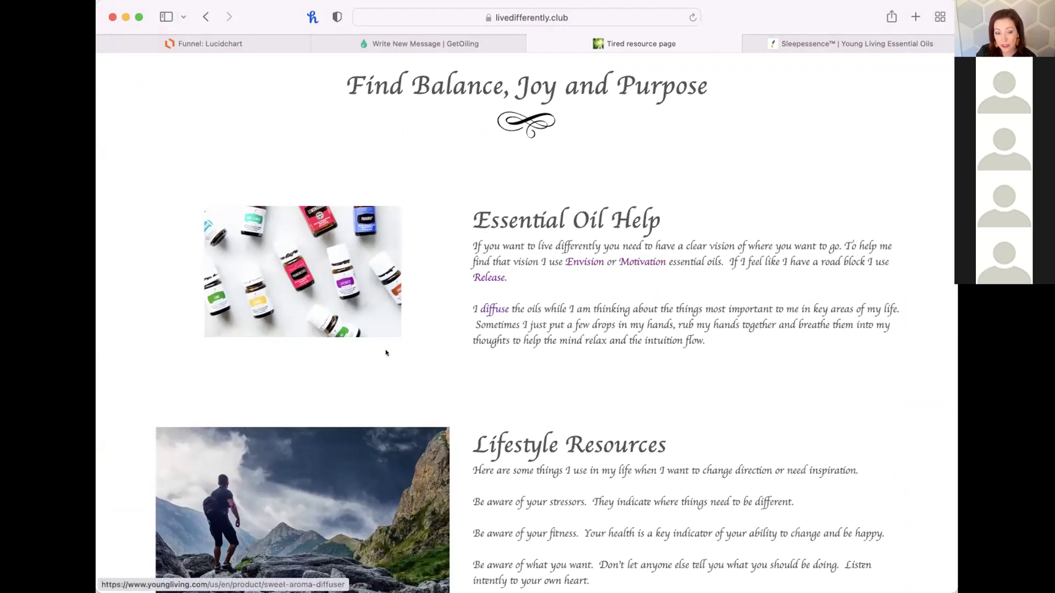
- Search GetOiling for "tired" and open the custom page "Tired resource page" for editing, leaving the unsaved campaign message
click(447, 45)
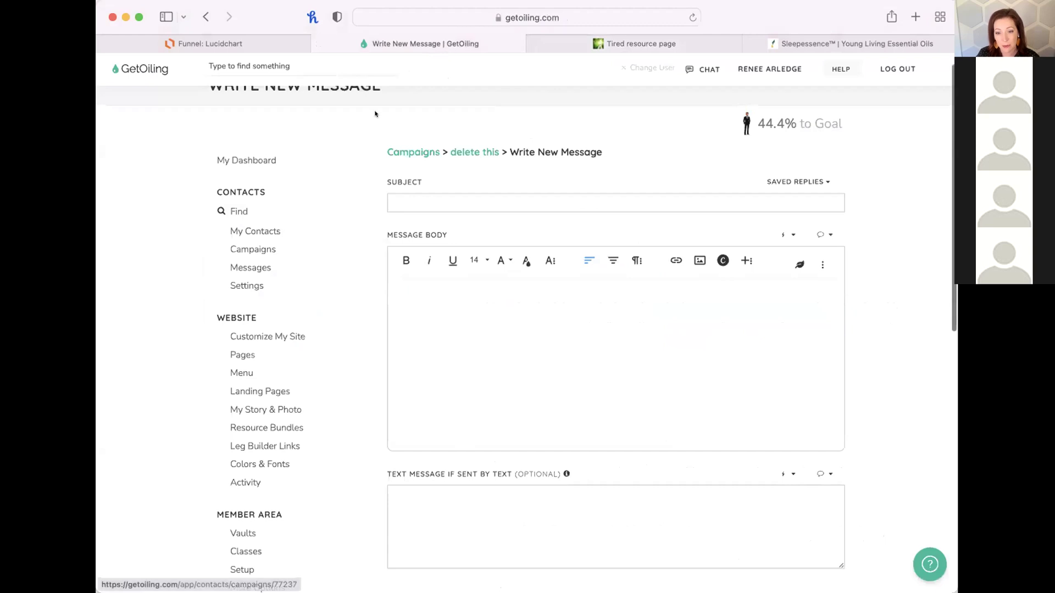
click(646, 50)
click(391, 44)
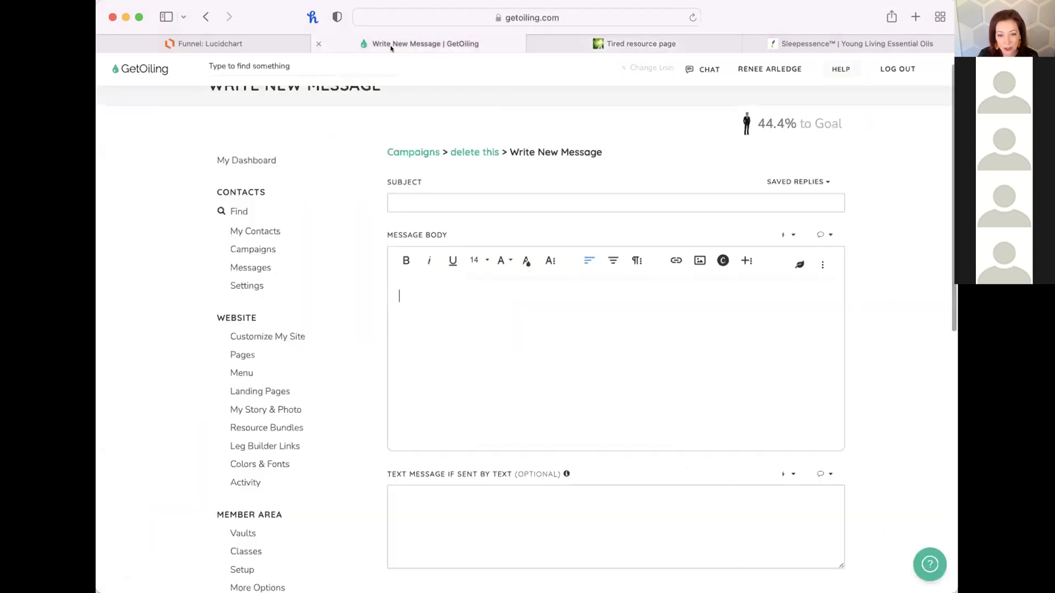
click(338, 66)
text(tired)
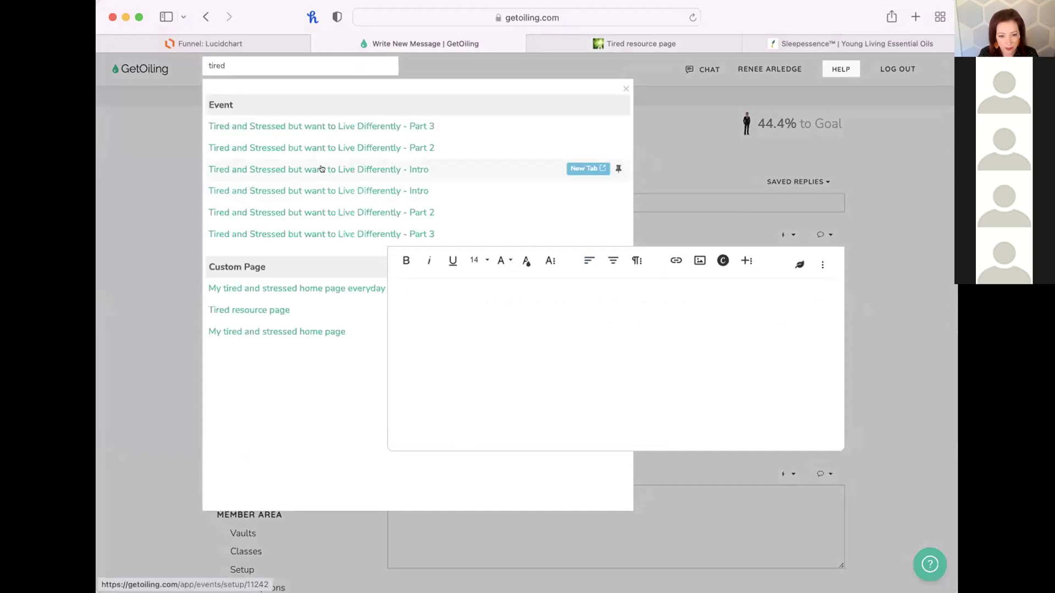
click(276, 309)
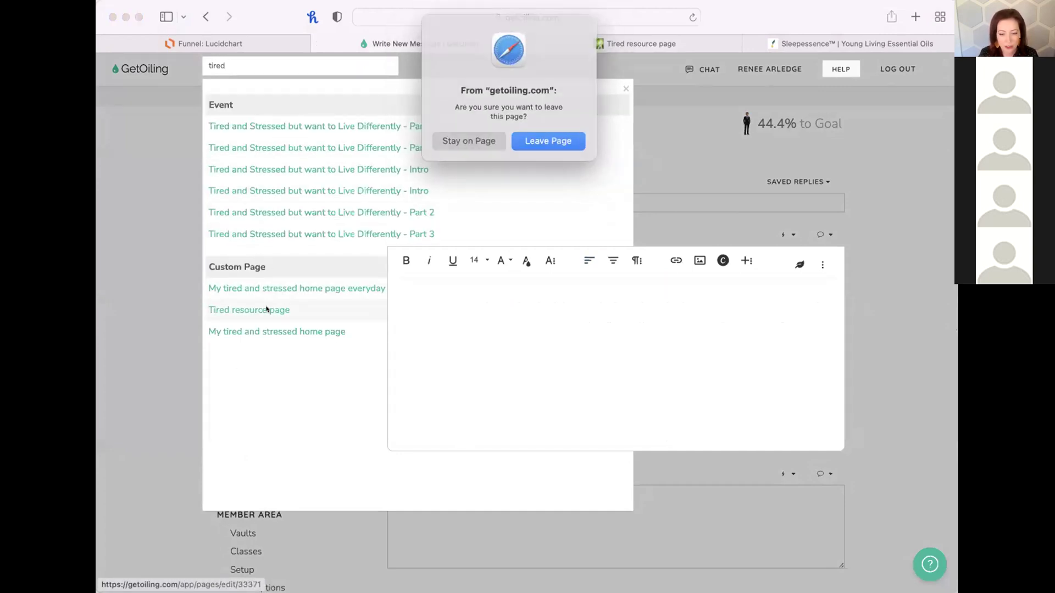
click(551, 138)
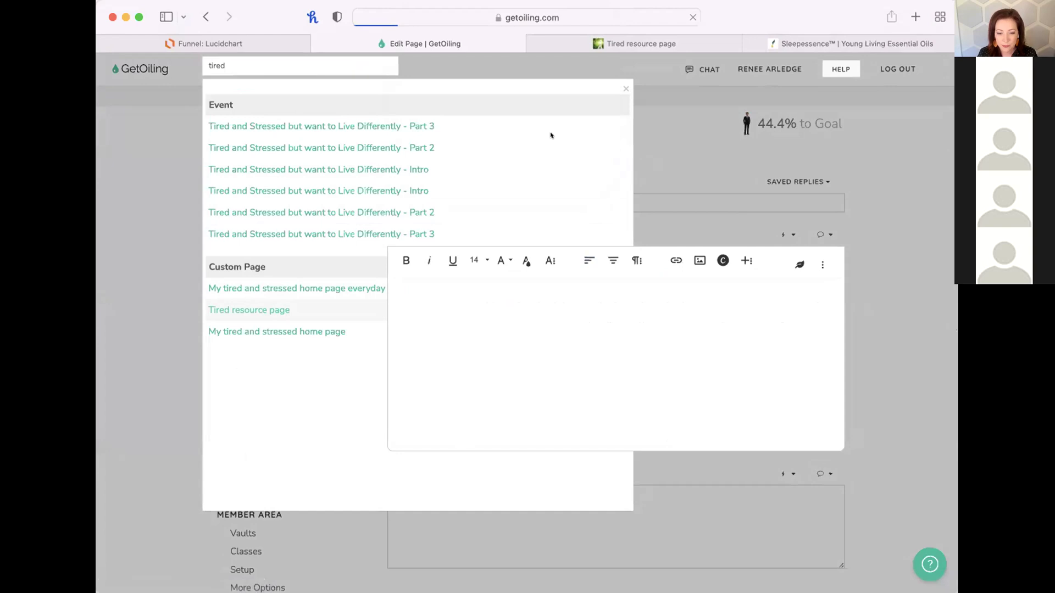
- Copy the URL of the Lavender link in the Essential Oil Help section and close the link editor
scroll(575, 416, down, 5)
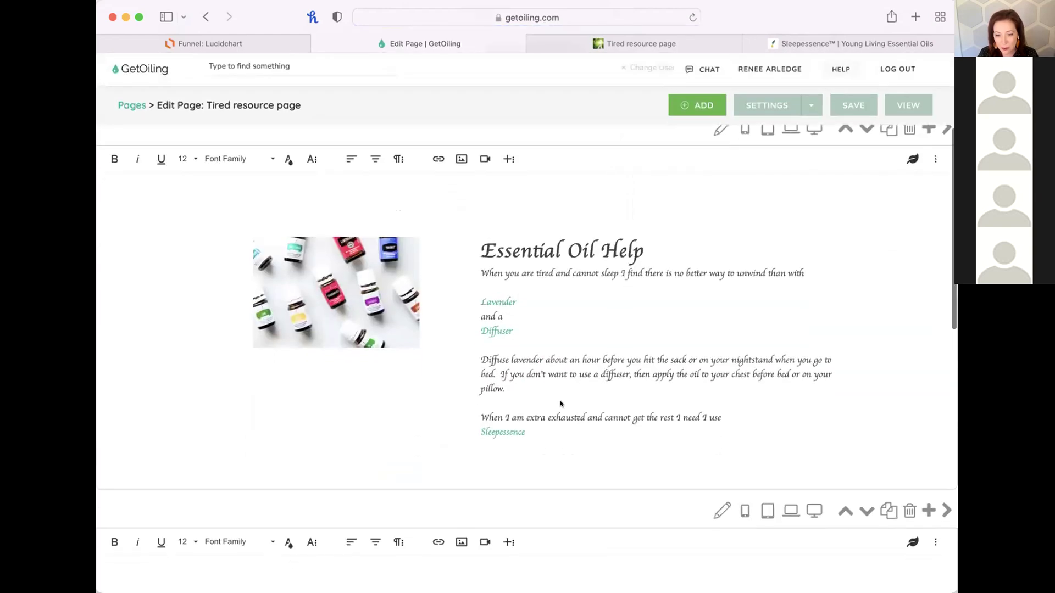
click(498, 303)
click(511, 330)
key(super+c)
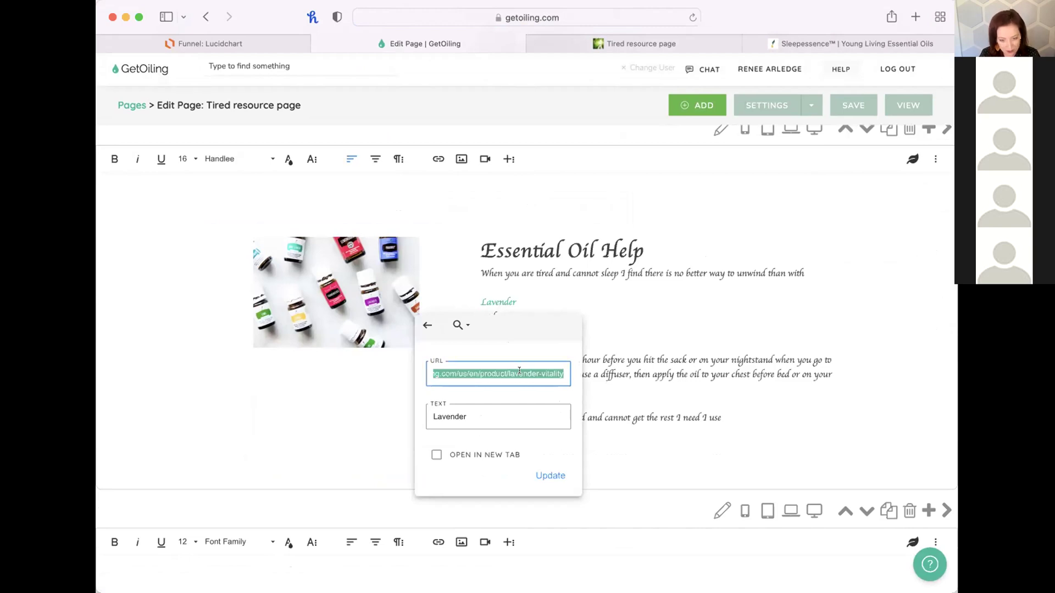
click(542, 310)
click(527, 299)
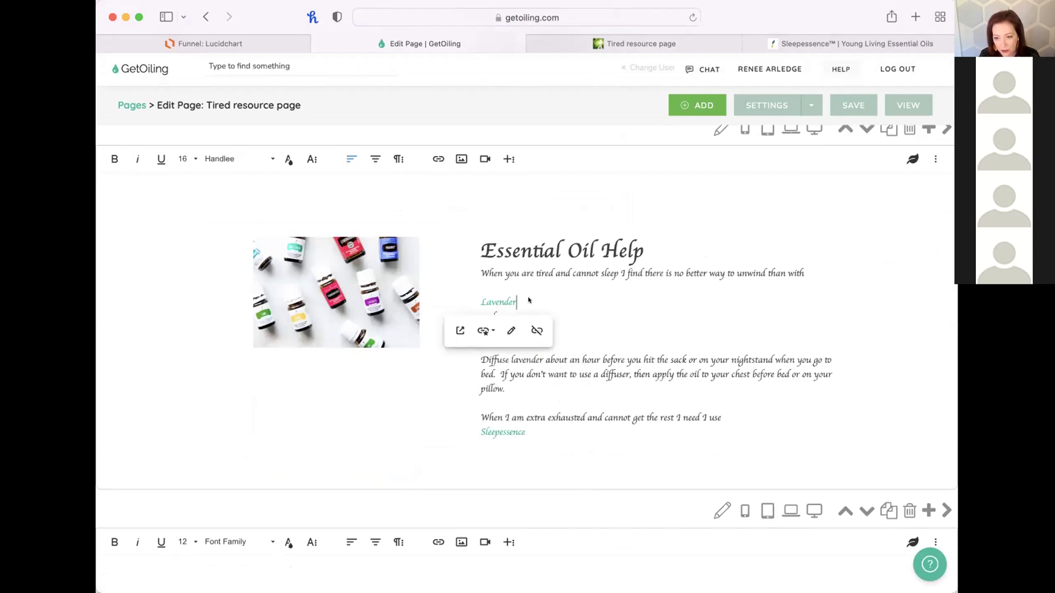
drag(522, 302, 479, 300)
click(481, 301)
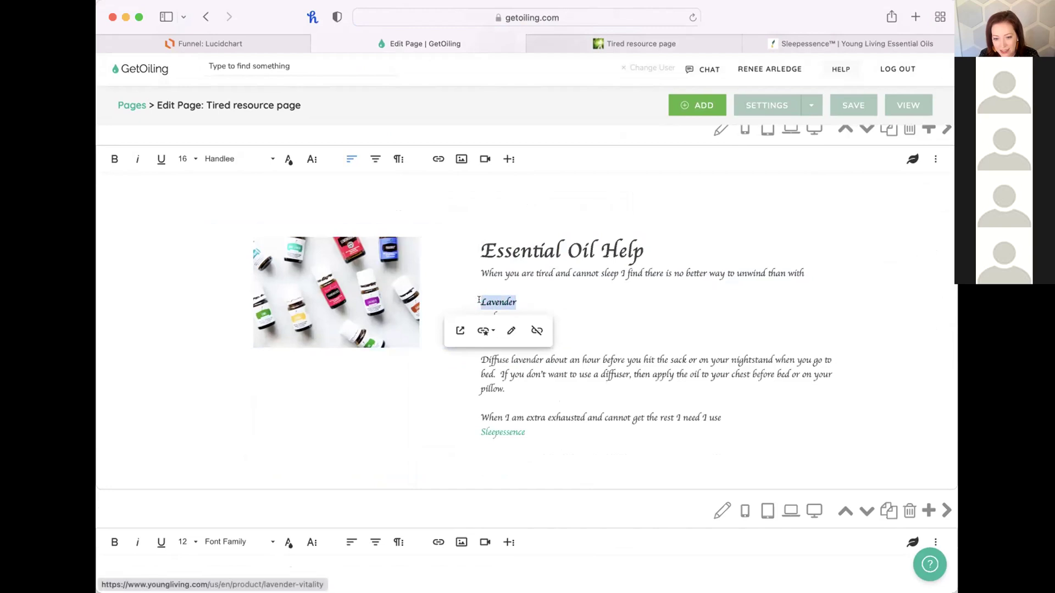
click(505, 162)
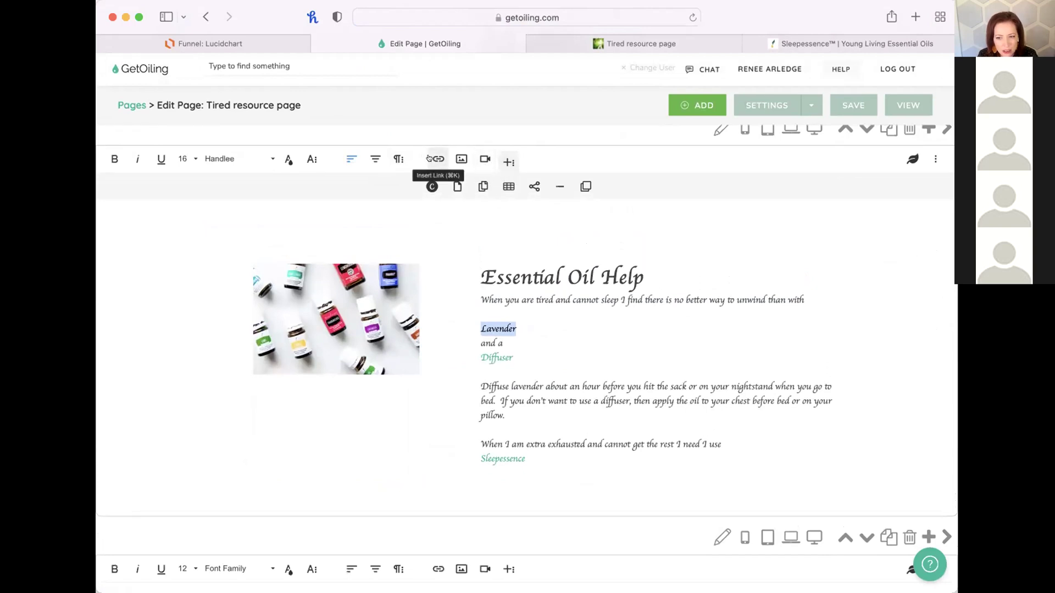
click(910, 158)
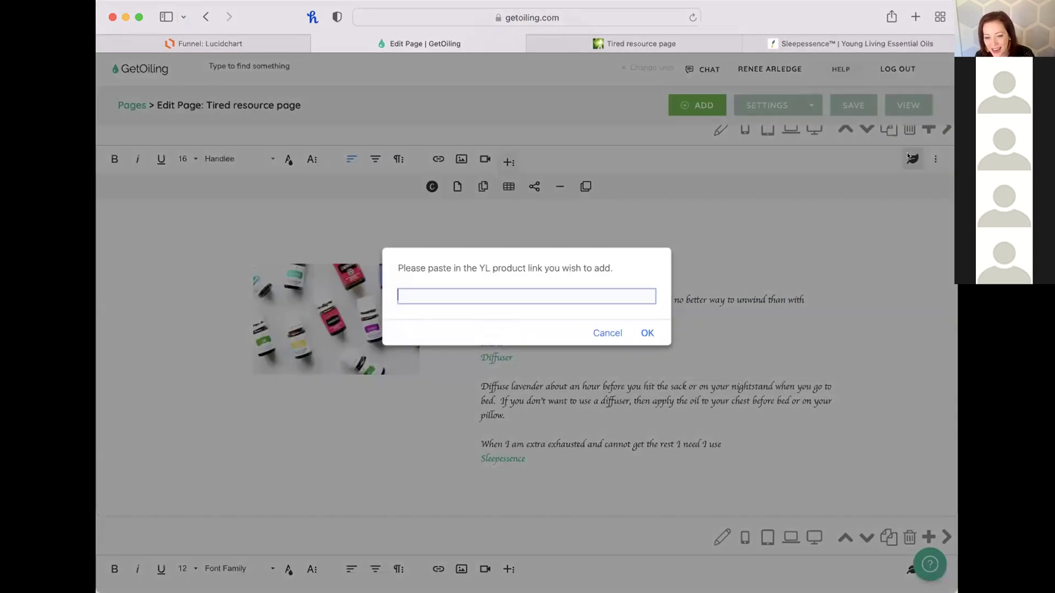
key(super+v)
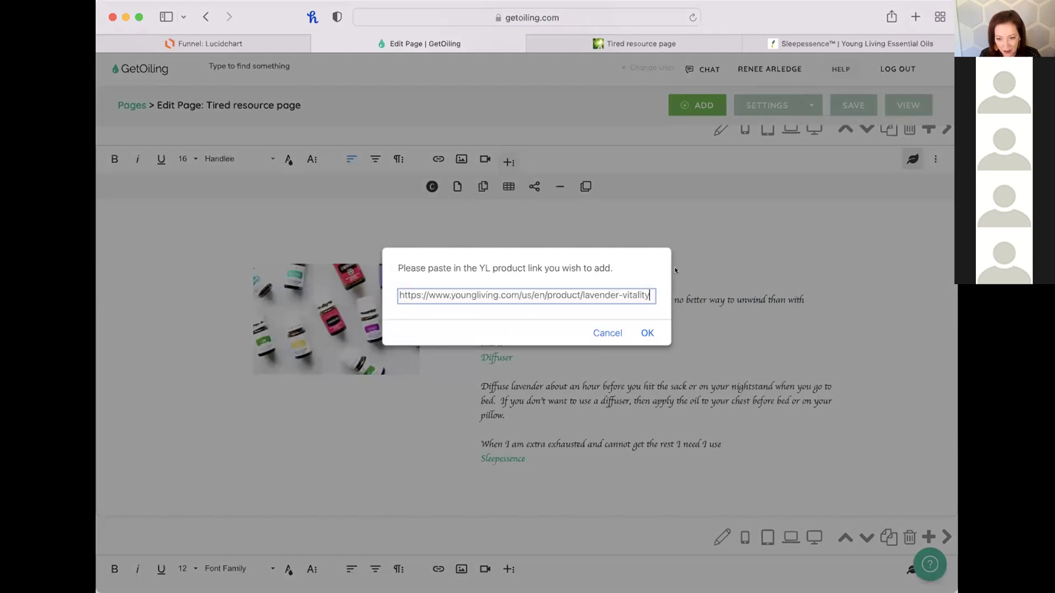
click(640, 333)
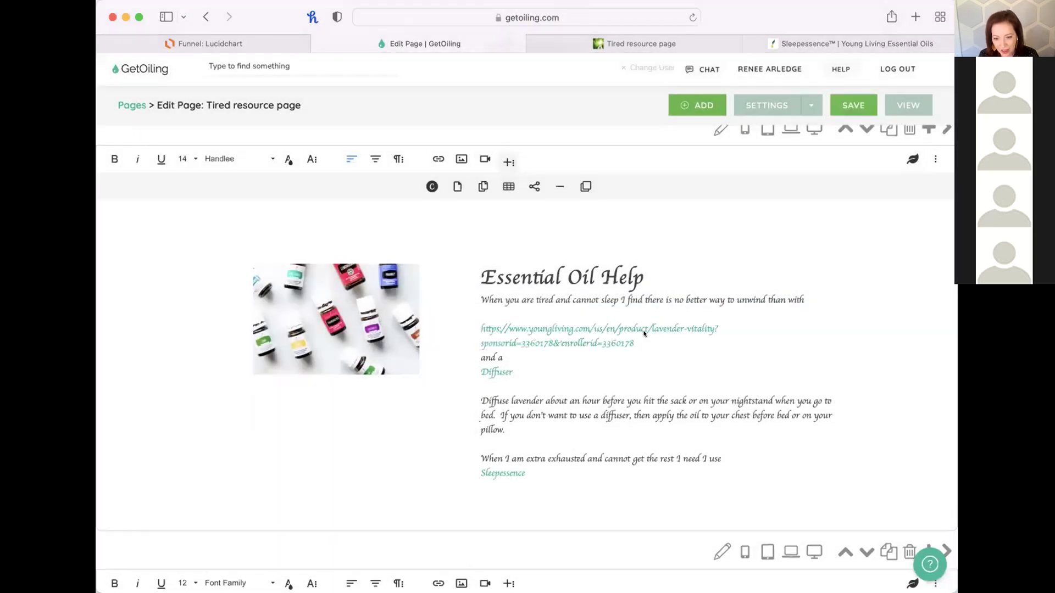
- Set the display text of the new lavender-vitality link to "Lavender"
click(606, 345)
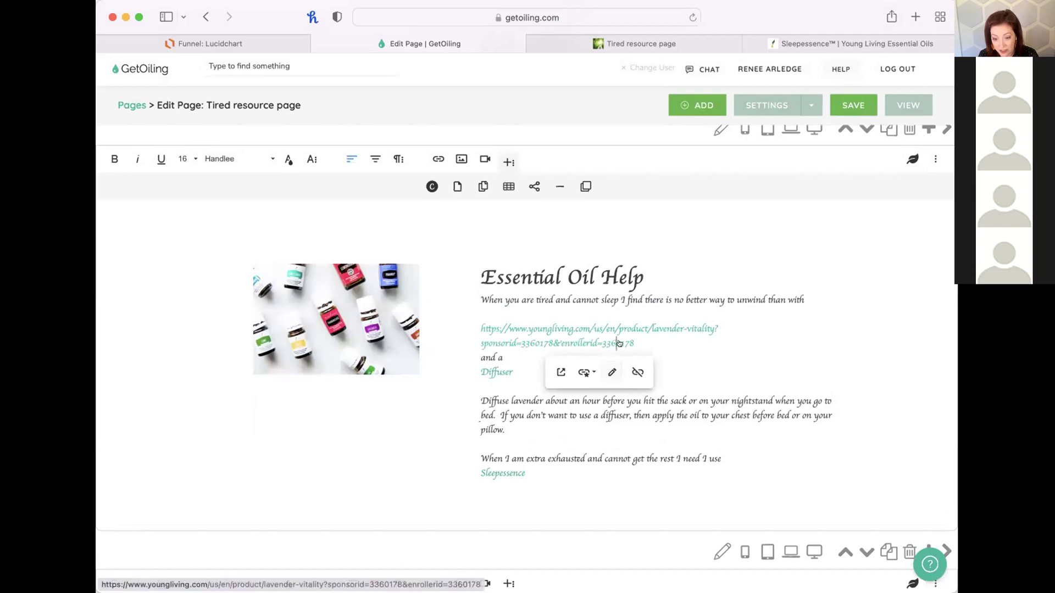
click(608, 371)
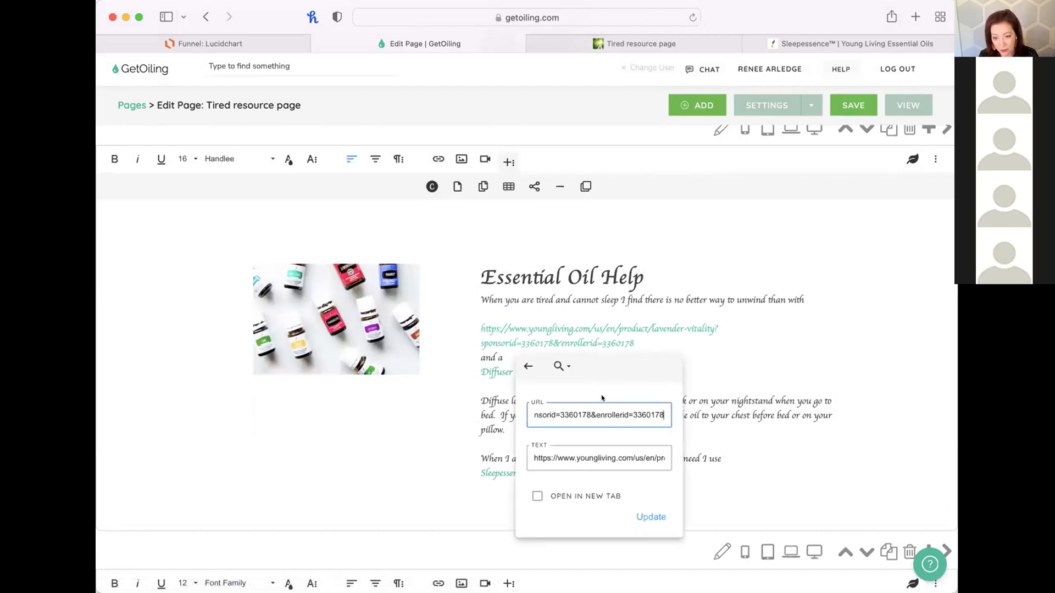
triple_click(592, 458)
text(Lavender)
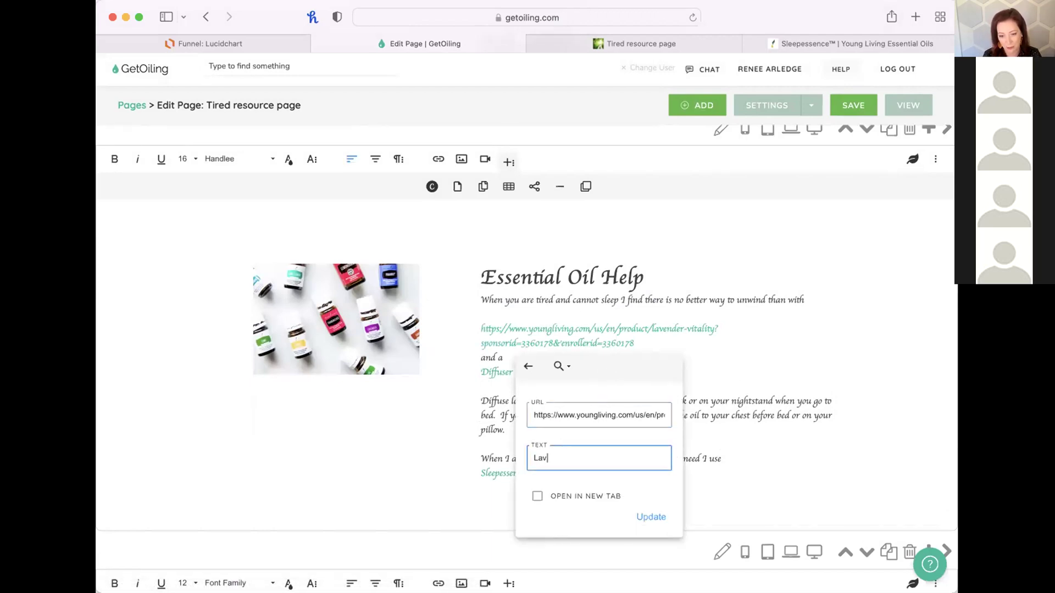
key(Return)
click(702, 403)
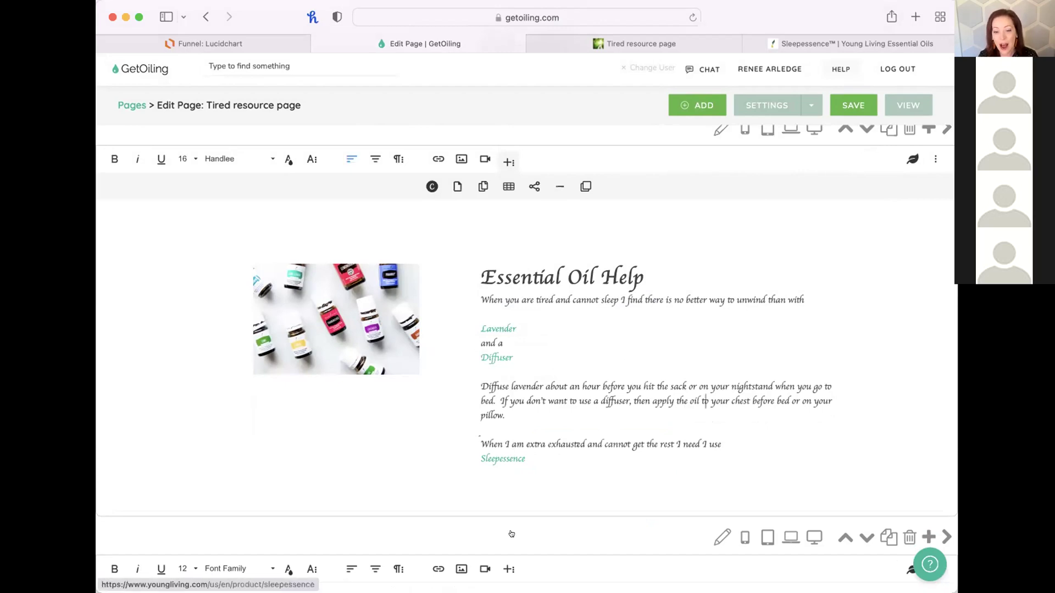
- Look through the rest of the Tired resource page down to the Reiki session section and save the page
scroll(509, 533, down, 8)
scroll(512, 534, up, 1)
scroll(511, 533, down, 5)
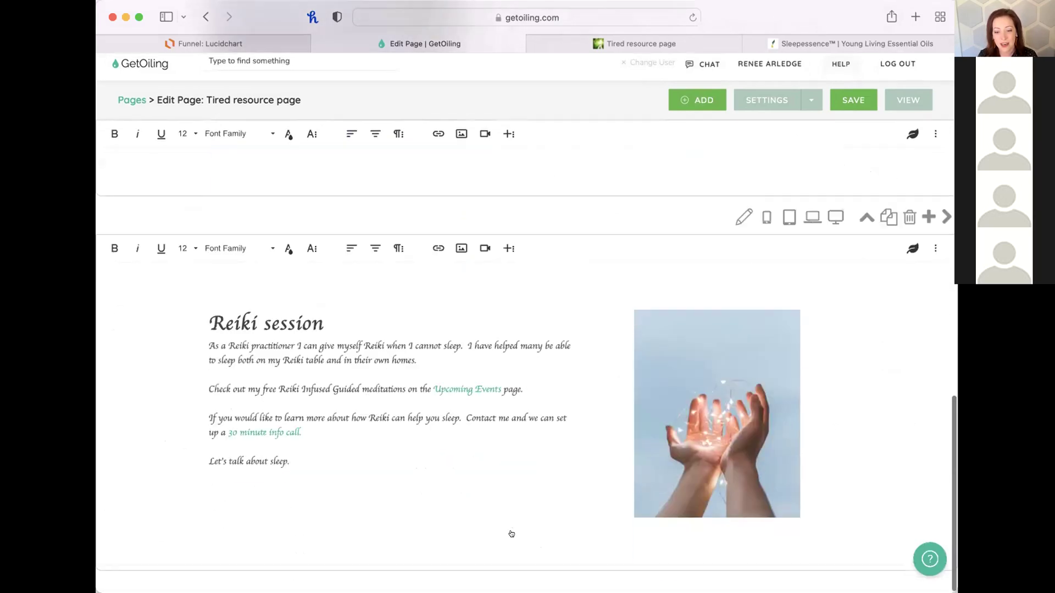
scroll(511, 532, up, 15)
click(853, 100)
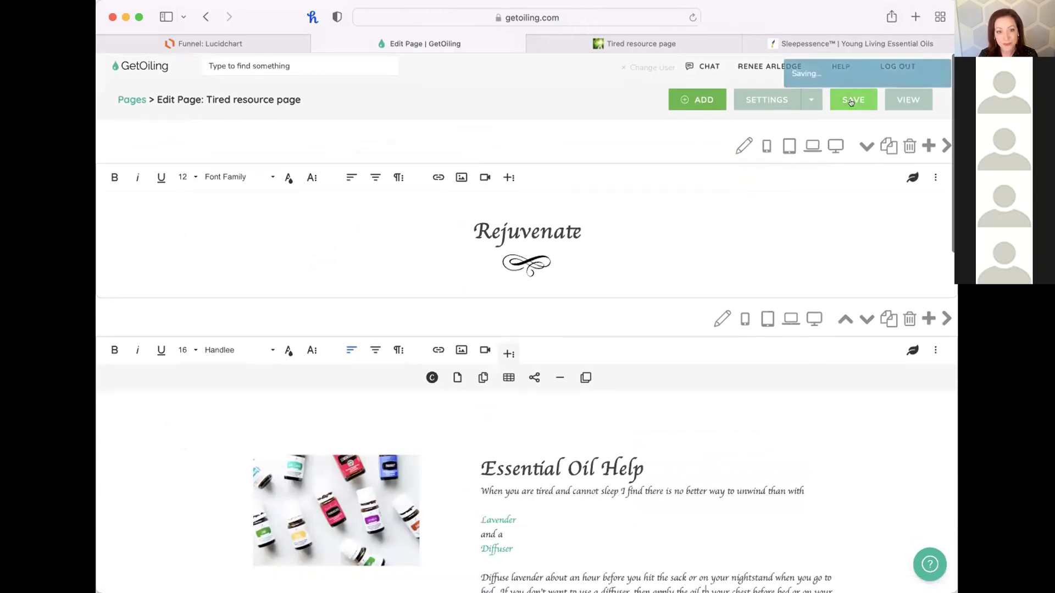
click(614, 42)
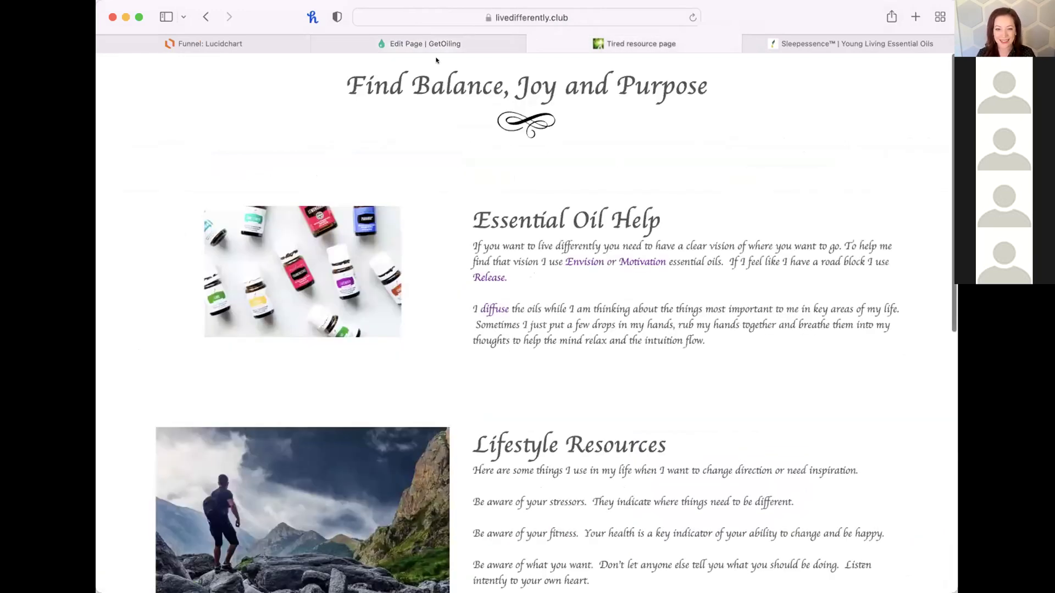
click(475, 18)
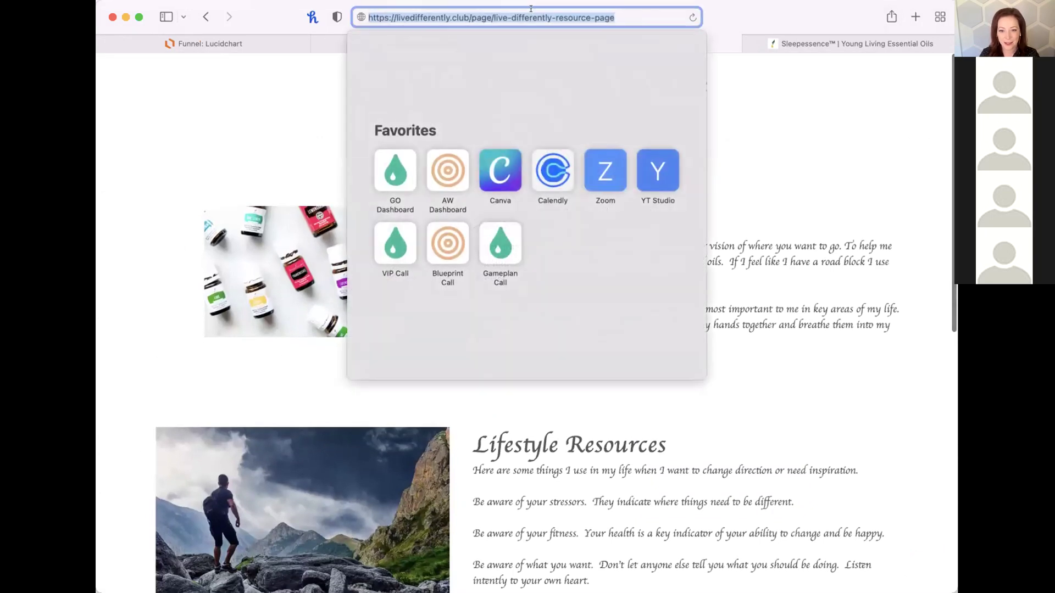
drag(472, 17, 615, 17)
key(BackSpace)
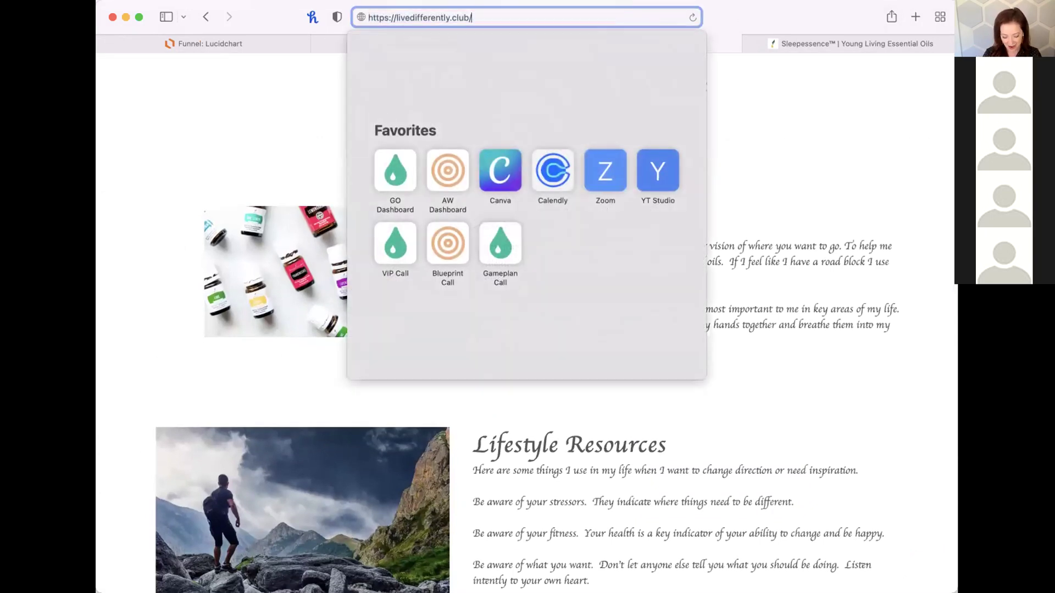
key(Return)
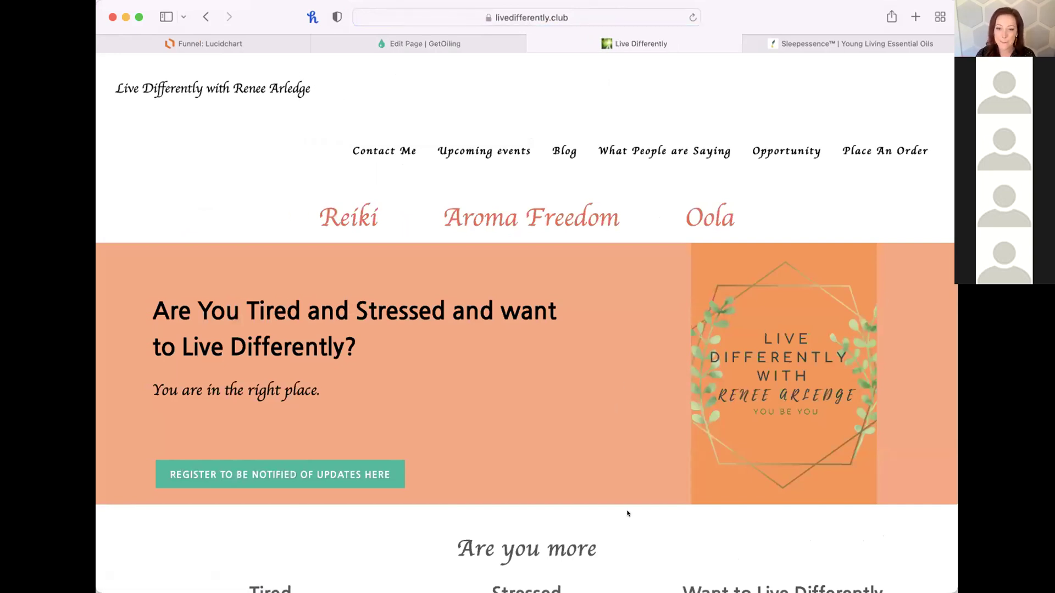
- Examine the Live Differently home page's header and banner, and dismiss the pop-up offering 3 tips
scroll(627, 513, down, 3)
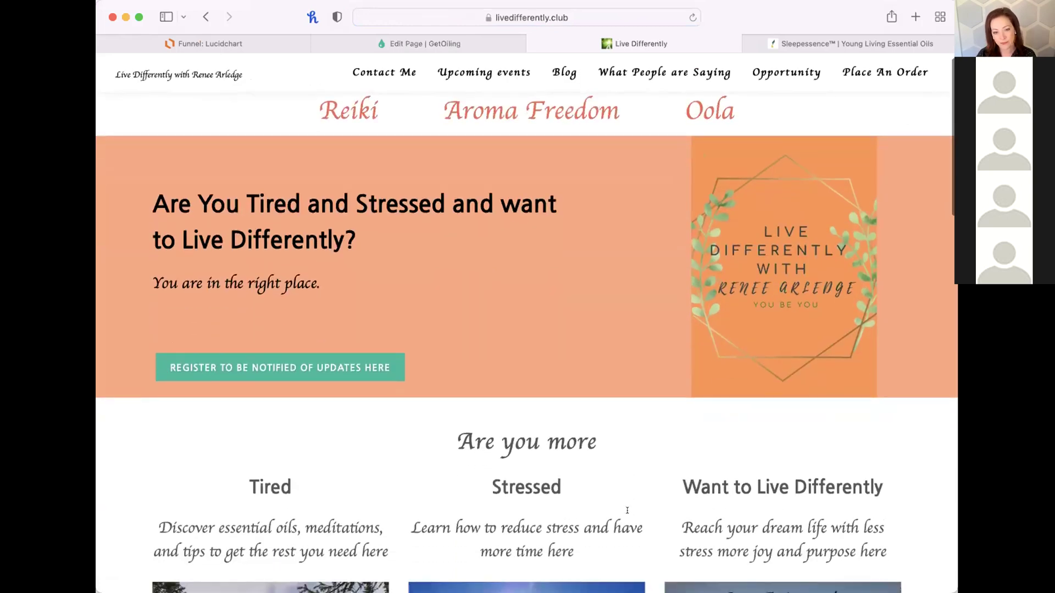
scroll(627, 510, up, 3)
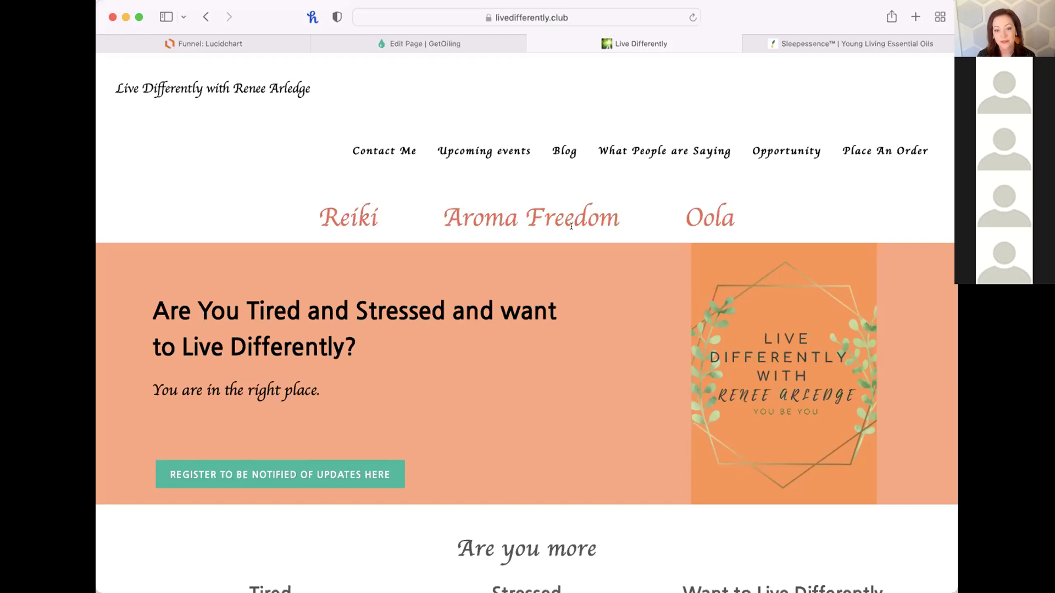
scroll(584, 314, down, 4)
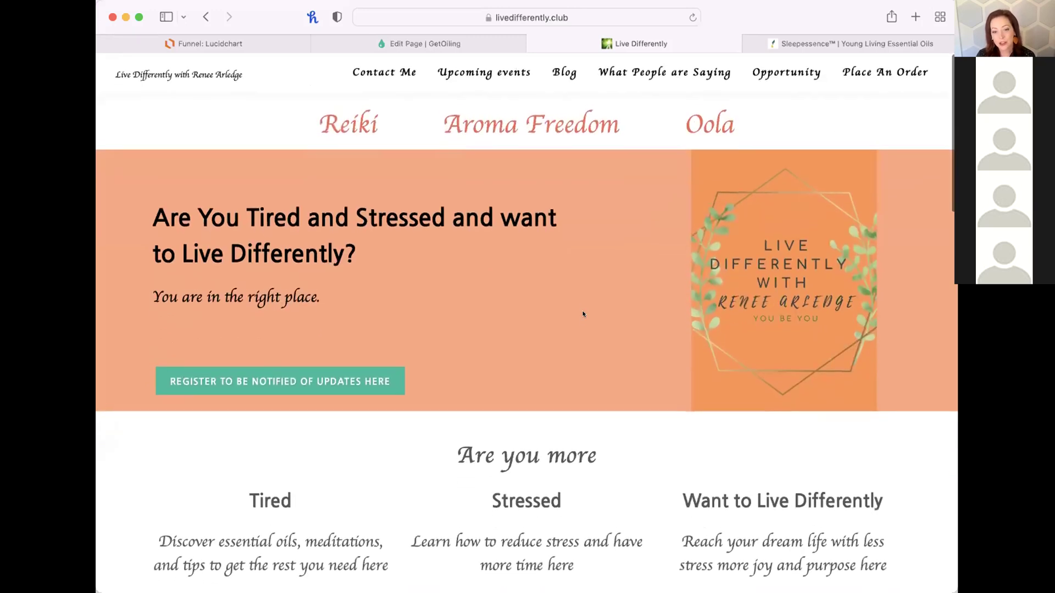
scroll(583, 314, up, 4)
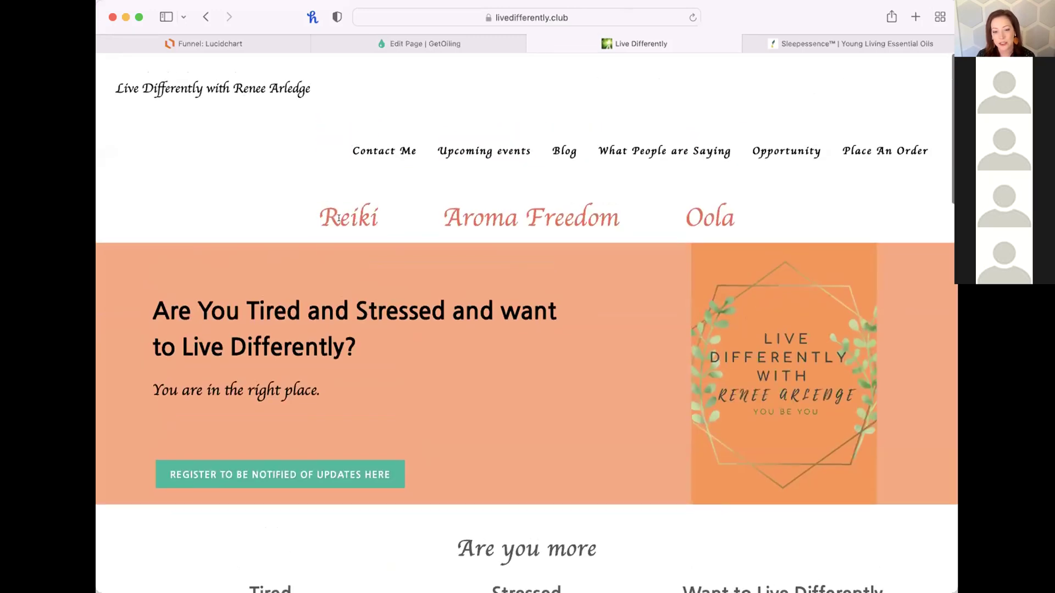
scroll(575, 429, down, 7)
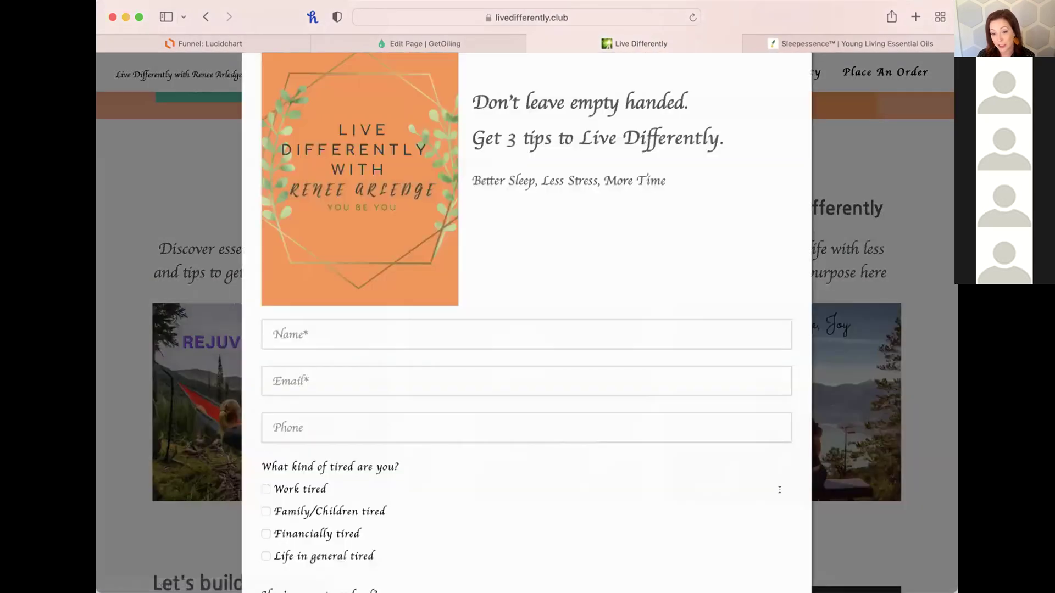
click(132, 540)
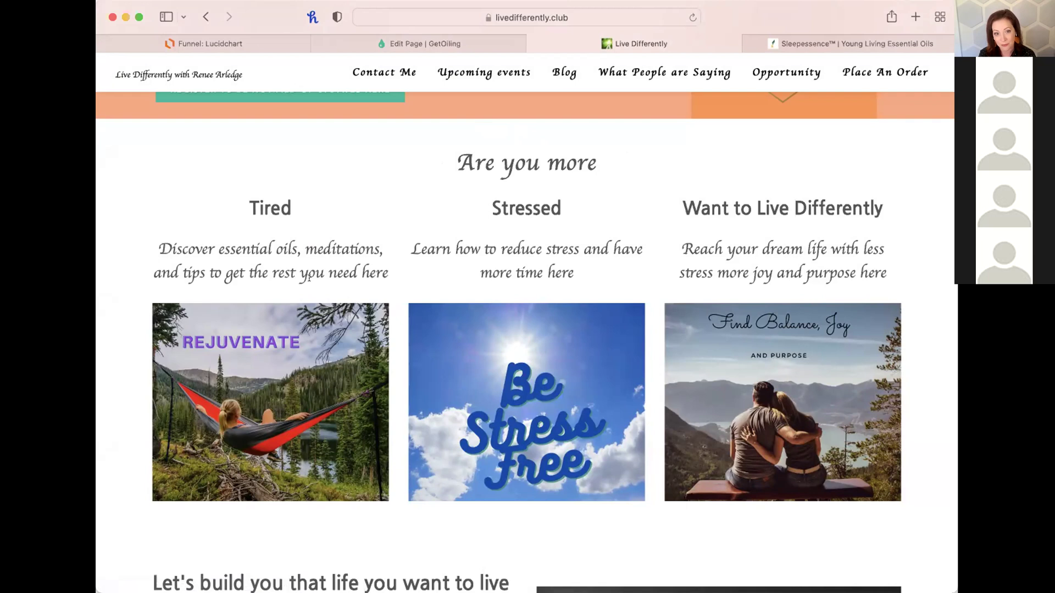
- Compare the home page's banner with its "Are you more" section, and highlight the banner headline and "You are in the right place."
scroll(309, 278, down, 2)
scroll(307, 280, up, 10)
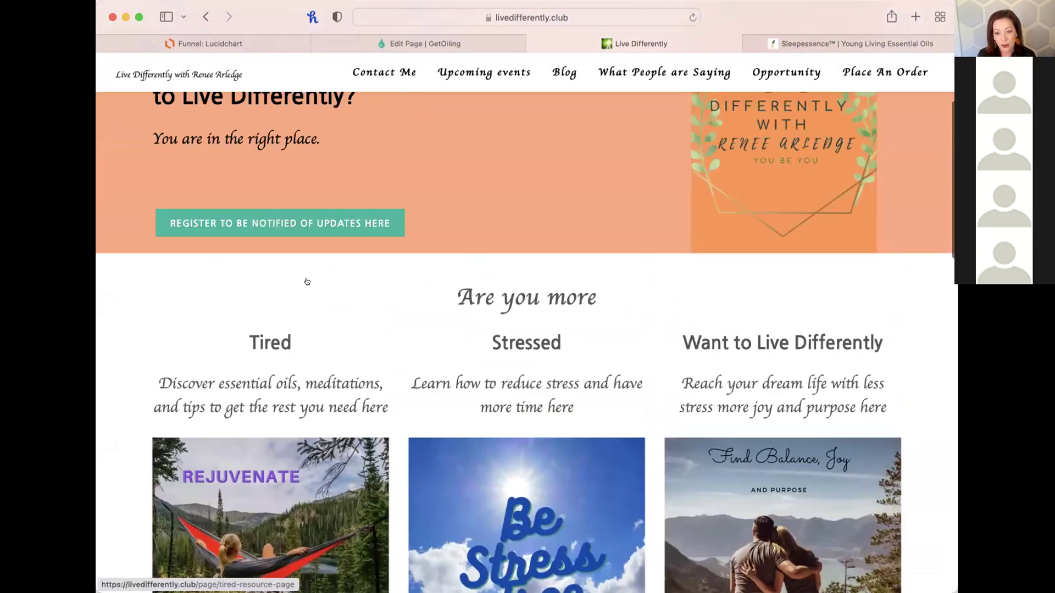
scroll(307, 282, down, 6)
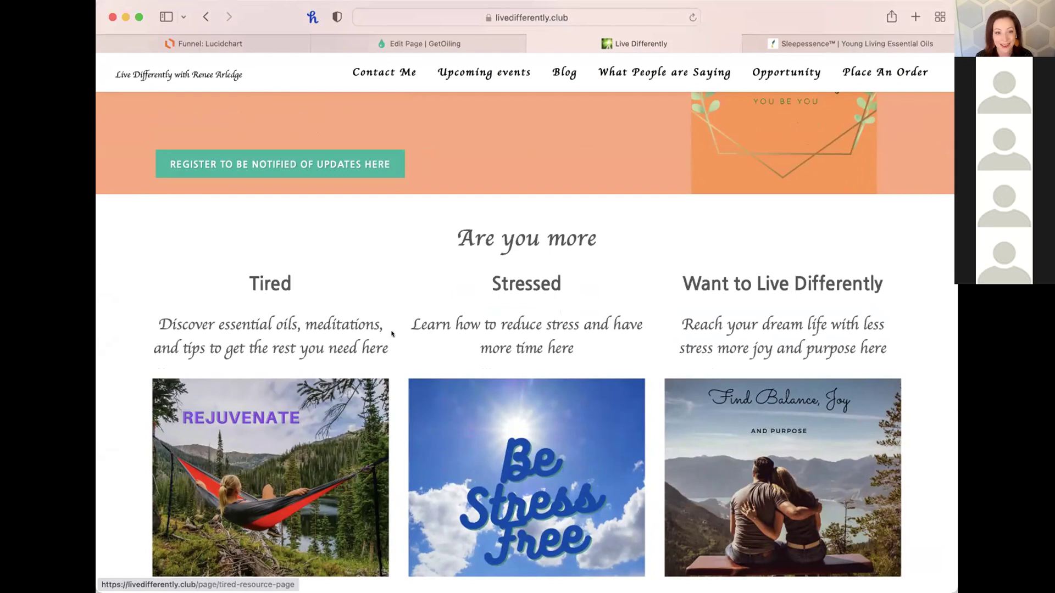
scroll(247, 472, down, 2)
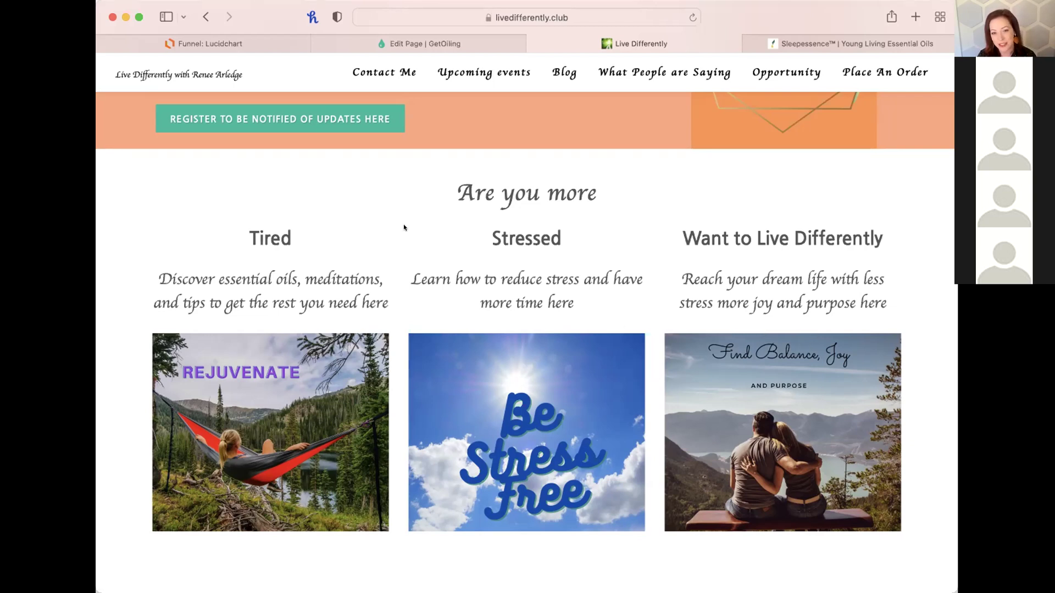
scroll(486, 257, up, 6)
scroll(469, 331, down, 7)
scroll(468, 333, up, 5)
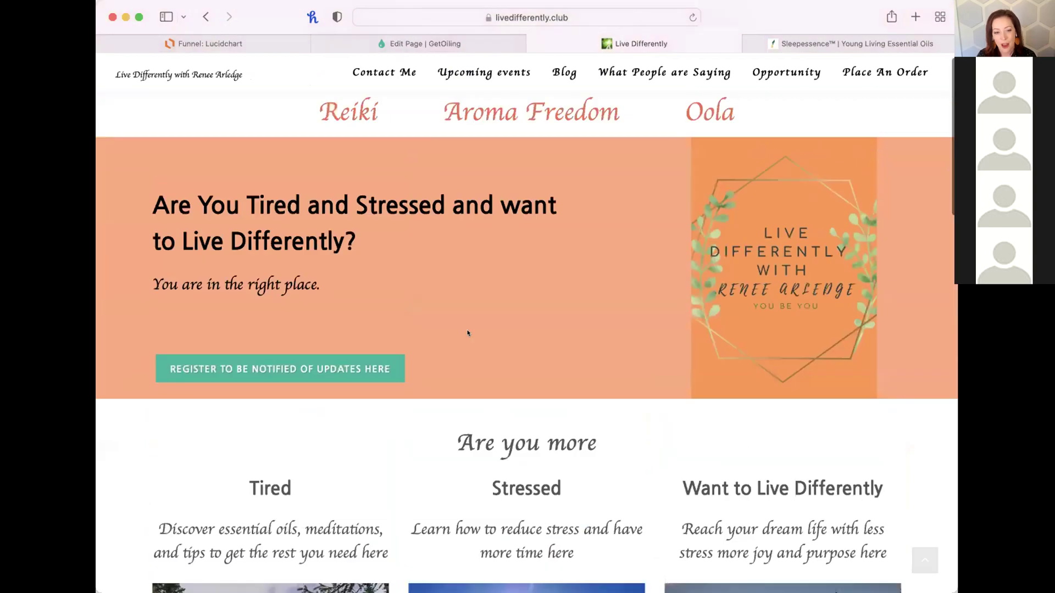
scroll(467, 333, up, 2)
scroll(469, 332, down, 3)
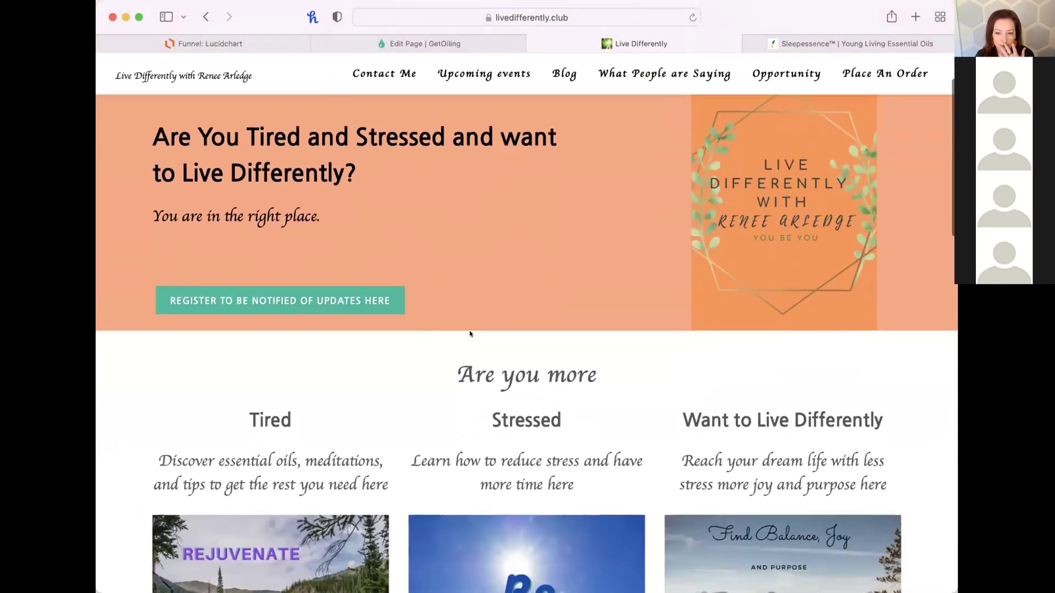
scroll(469, 334, up, 1)
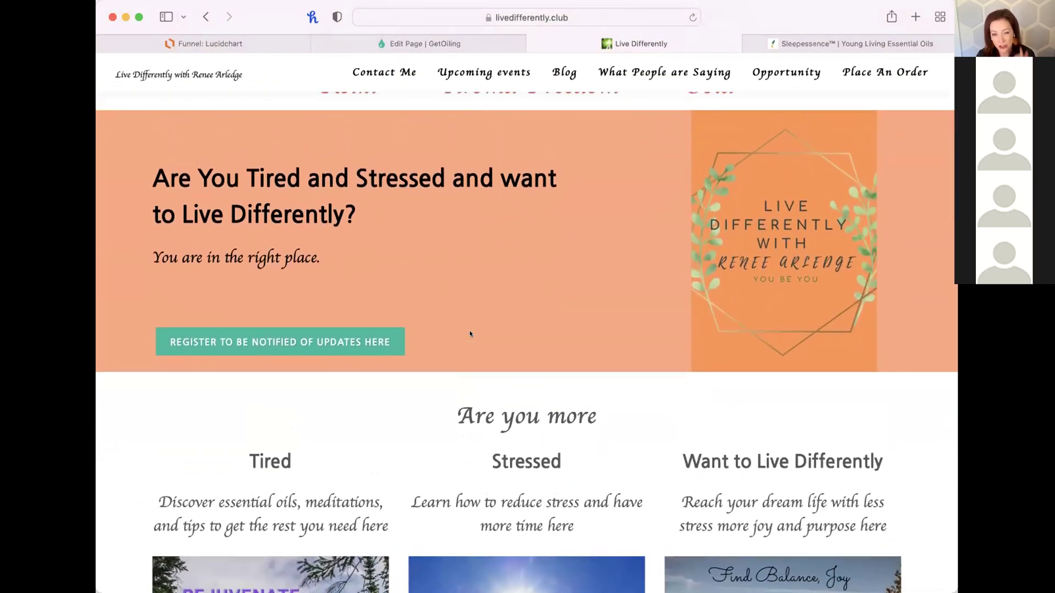
drag(155, 176, 414, 258)
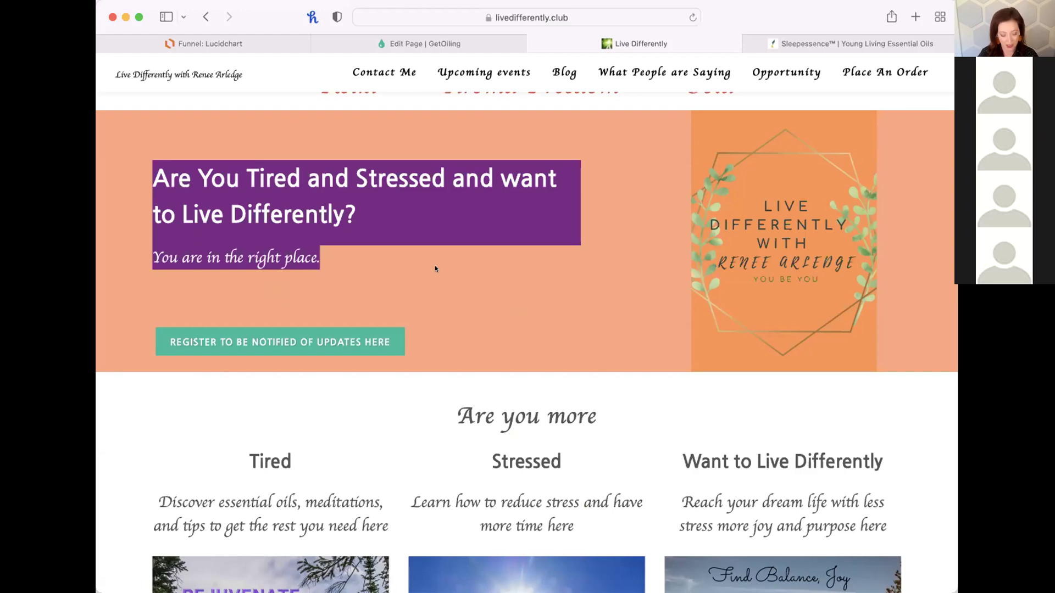
- Open the demo member's challenge home page on getoiling.com in a new tab and examine its "Hey Mama!" banner
key(super+t)
text(j)
key(BackSpace)
key(BackSpace)
text(getoiling.com/)
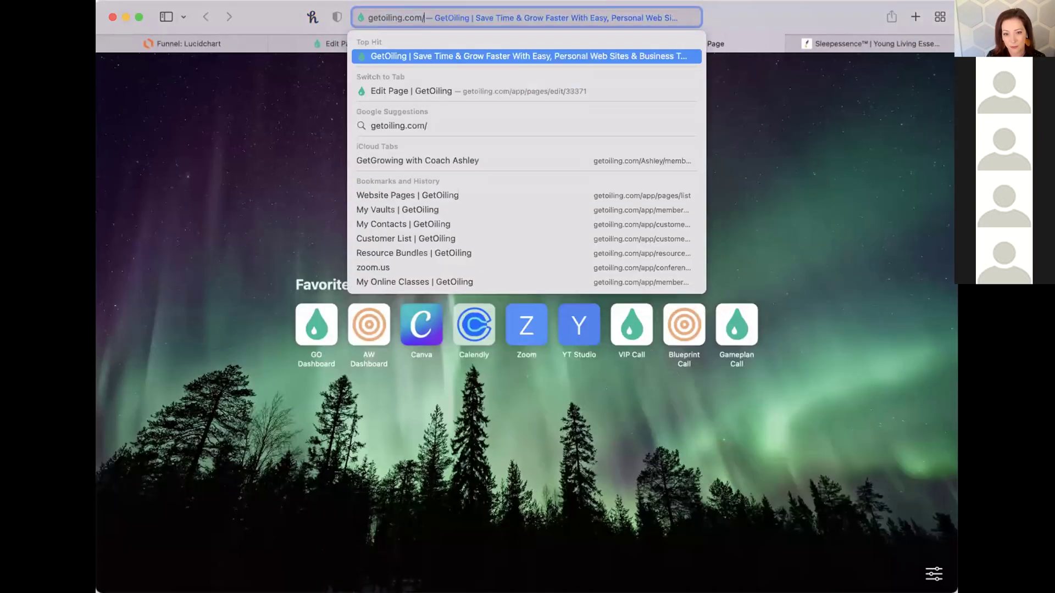
text(holis)
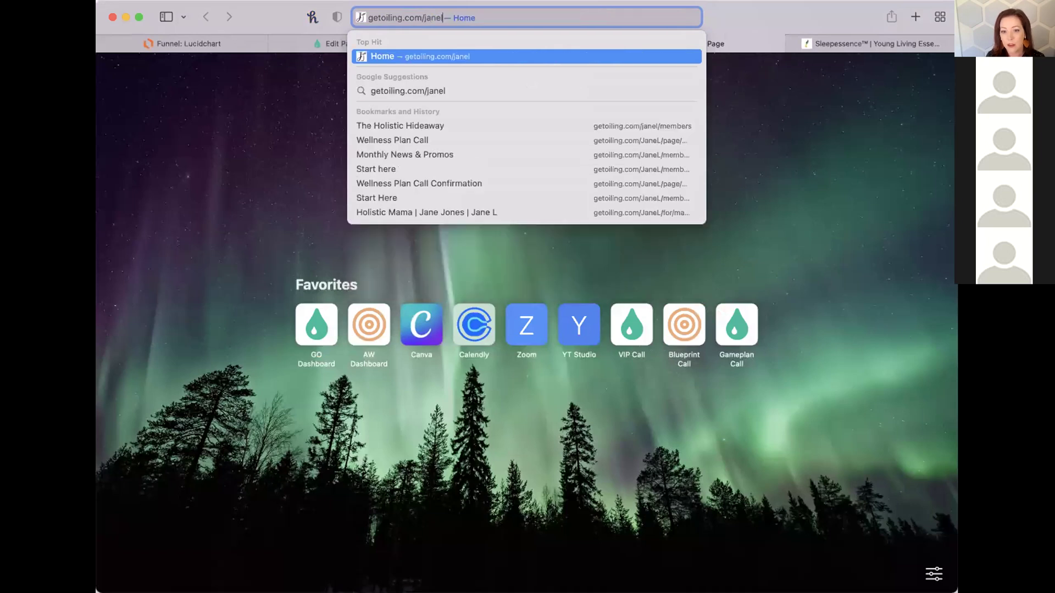
key(Return)
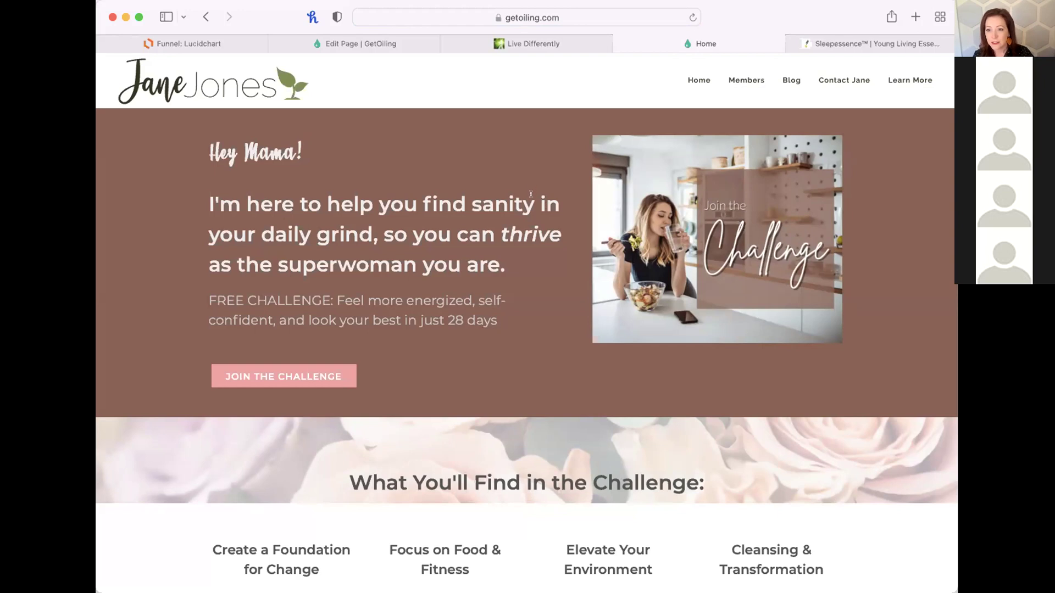
scroll(533, 192, down, 2)
scroll(531, 193, up, 1)
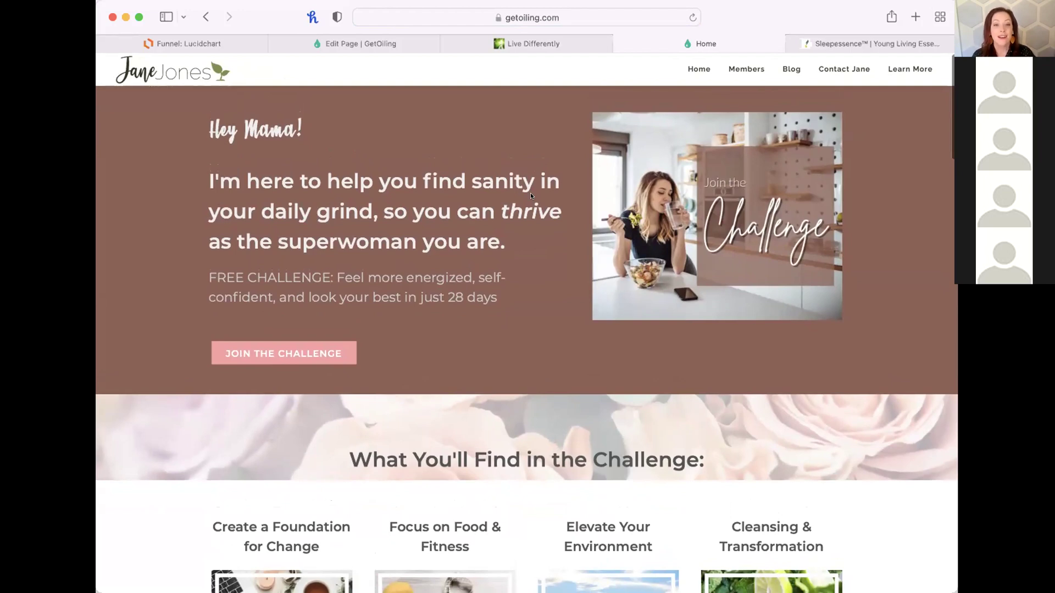
scroll(530, 195, down, 1)
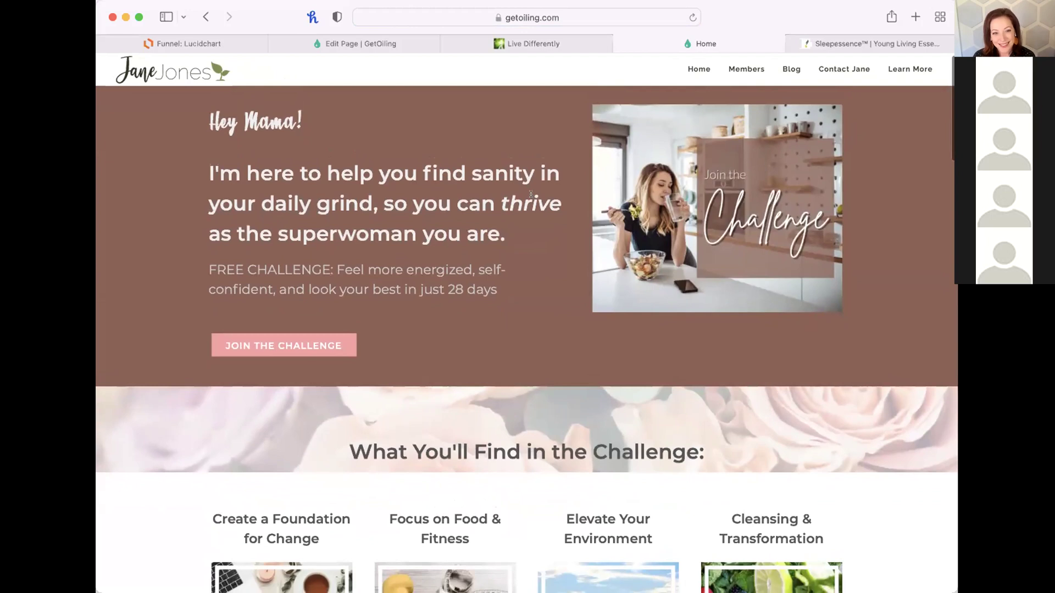
scroll(531, 193, up, 1)
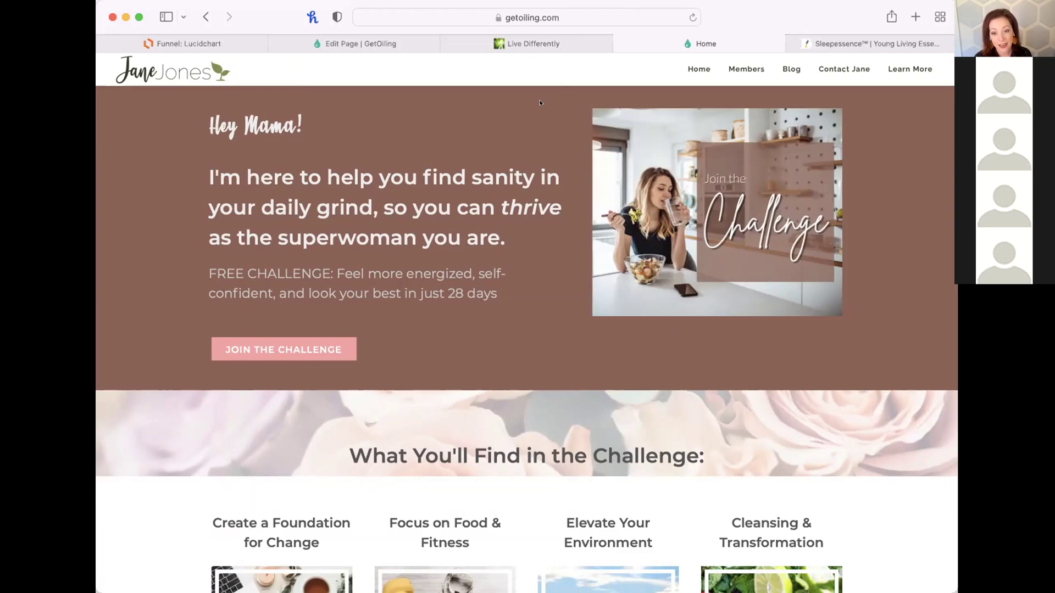
- Return to the Live Differently home page and examine its Tired, Stressed and Want to Live Differently choices
click(541, 44)
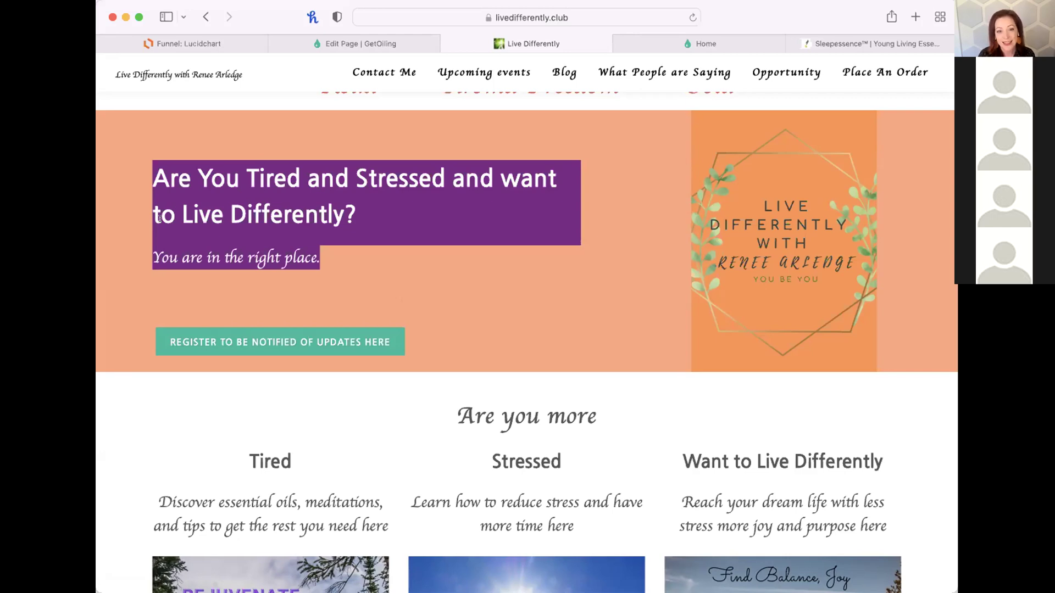
scroll(393, 277, up, 1)
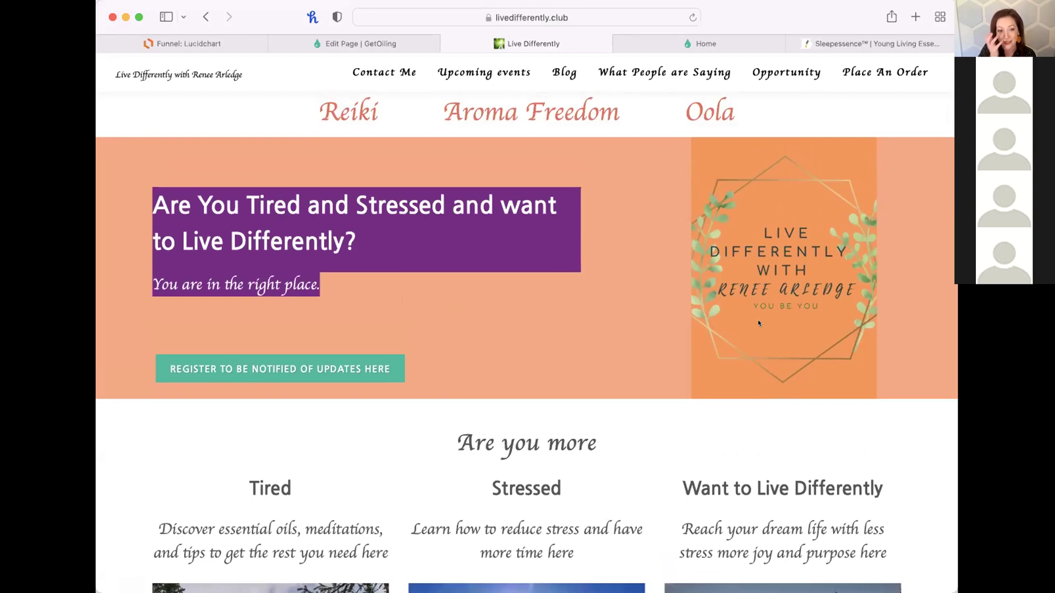
scroll(758, 323, down, 5)
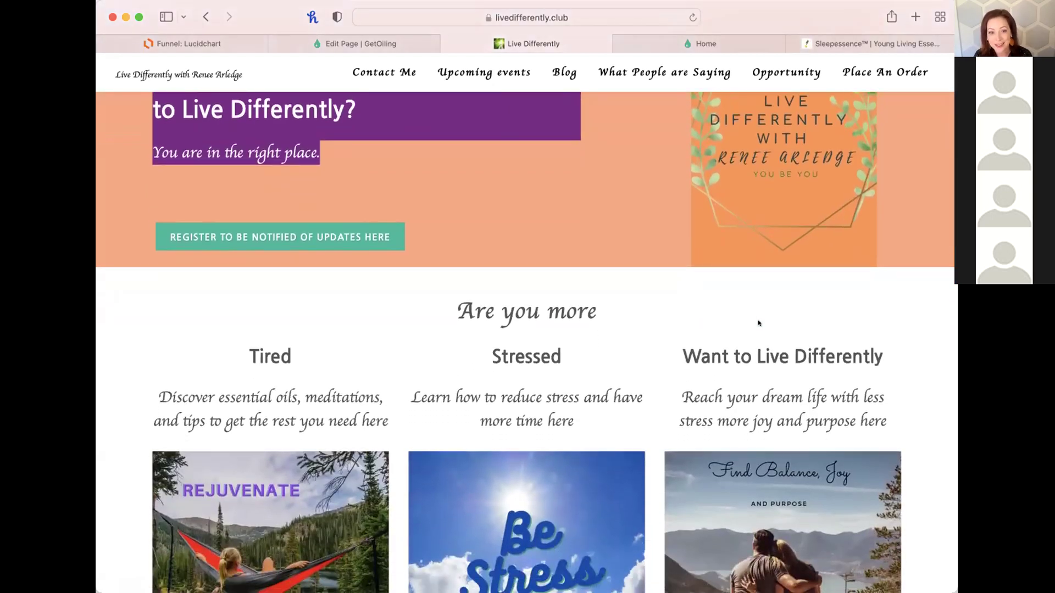
scroll(758, 323, down, 4)
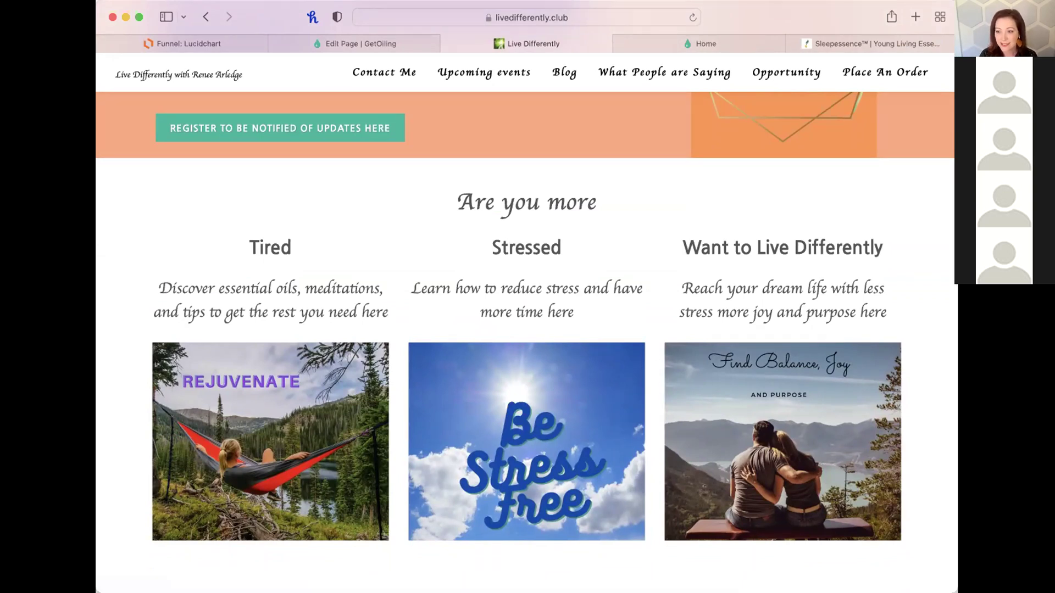
scroll(700, 326, down, 3)
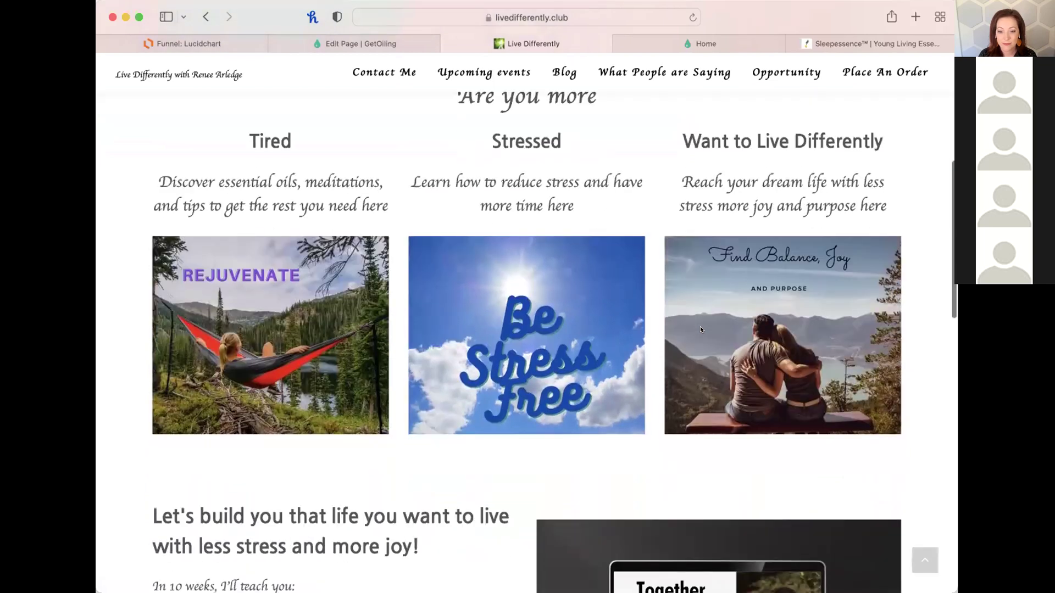
scroll(700, 326, down, 3)
scroll(700, 326, up, 4)
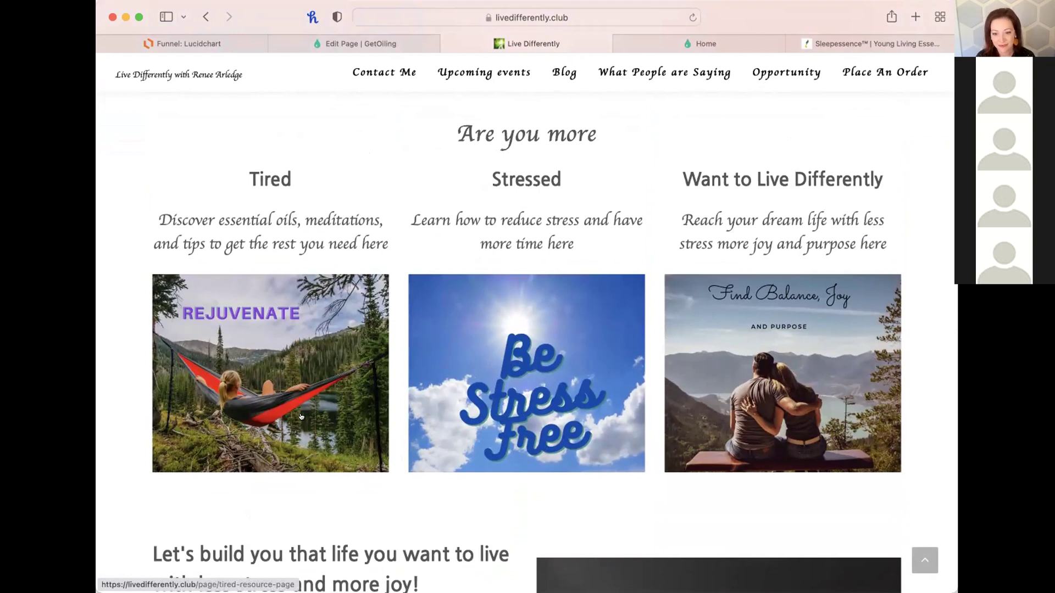
scroll(218, 240, up, 2)
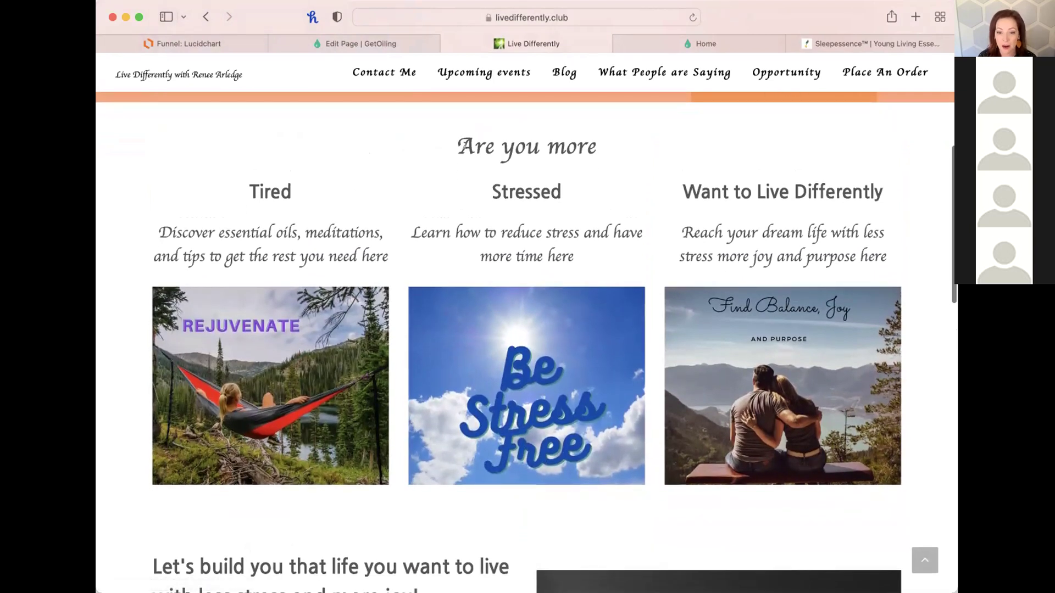
- Point out the "Are you more" heading and highlight Tired, Stressed and the word Live in the third choice, staying on the home page
drag(455, 144, 605, 144)
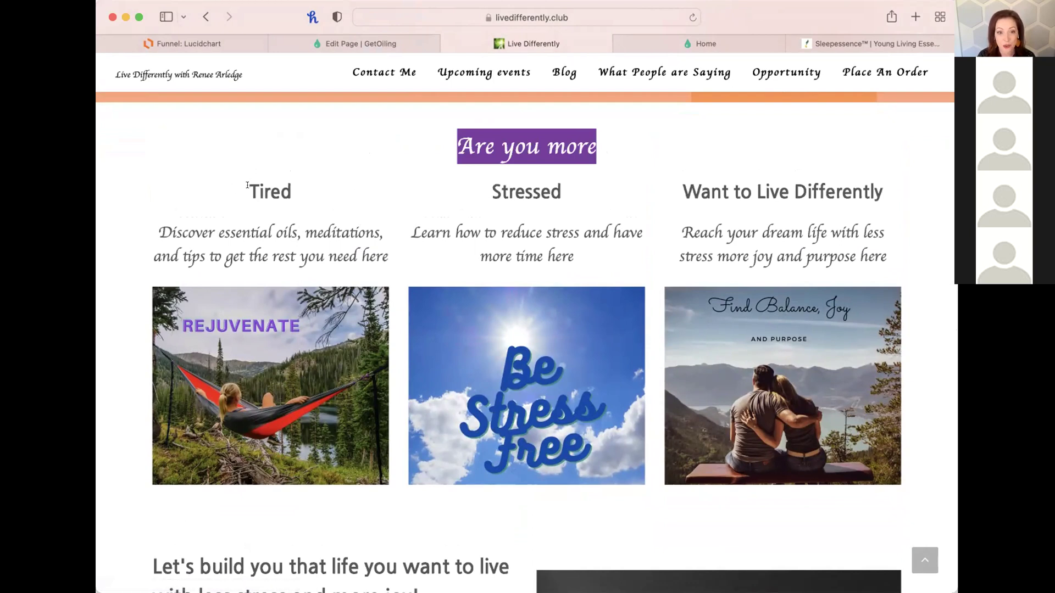
drag(248, 190, 317, 190)
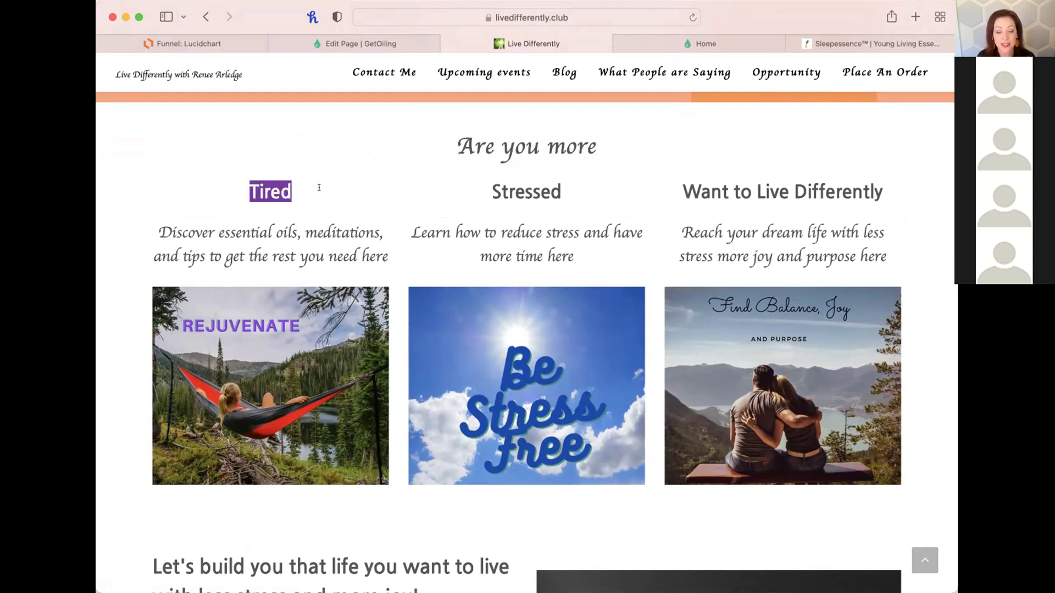
click(291, 365)
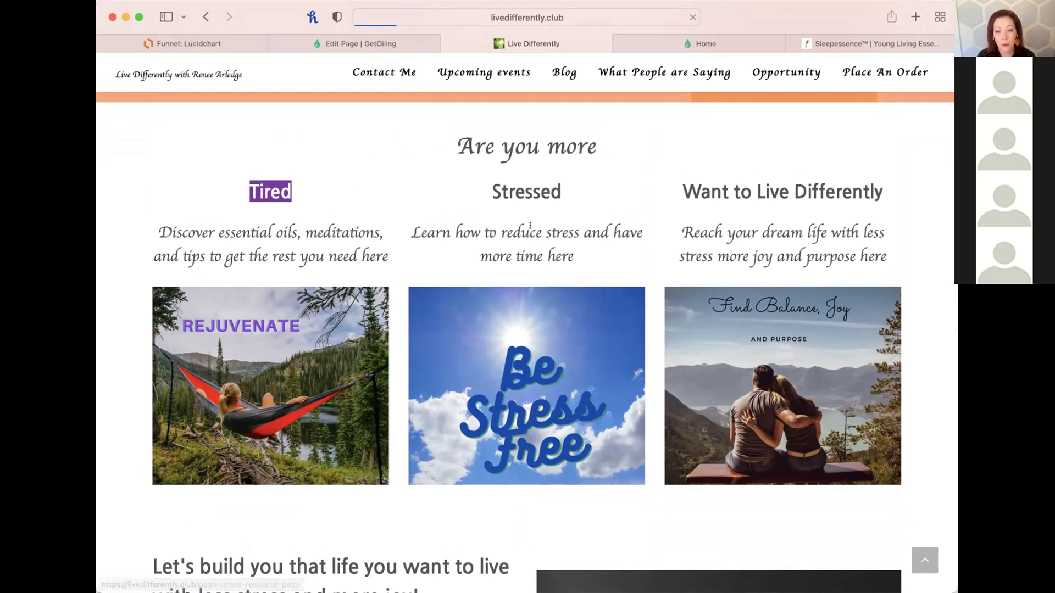
key(super+bracketleft)
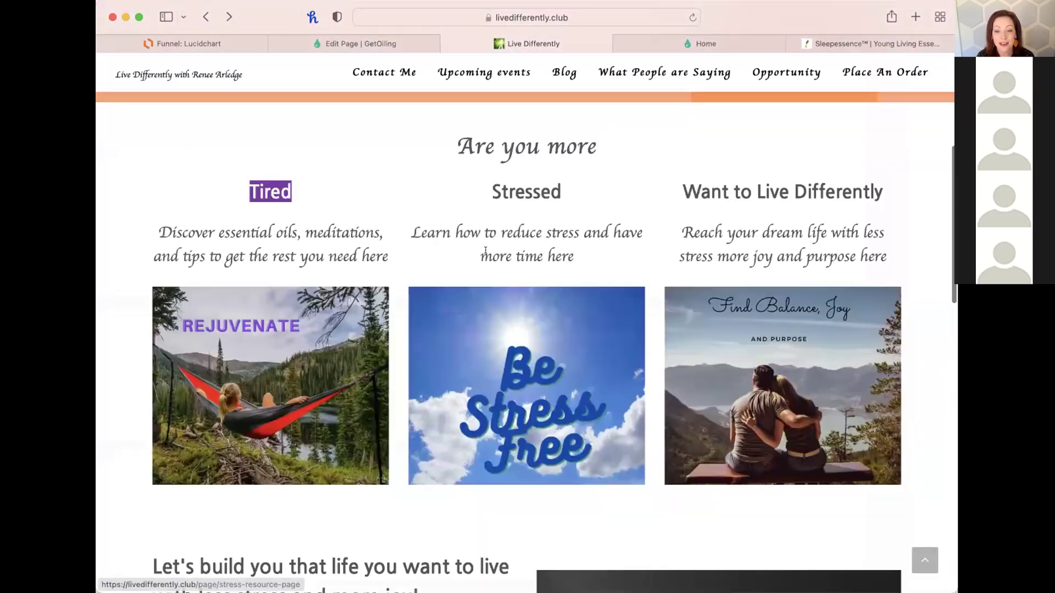
triple_click(528, 193)
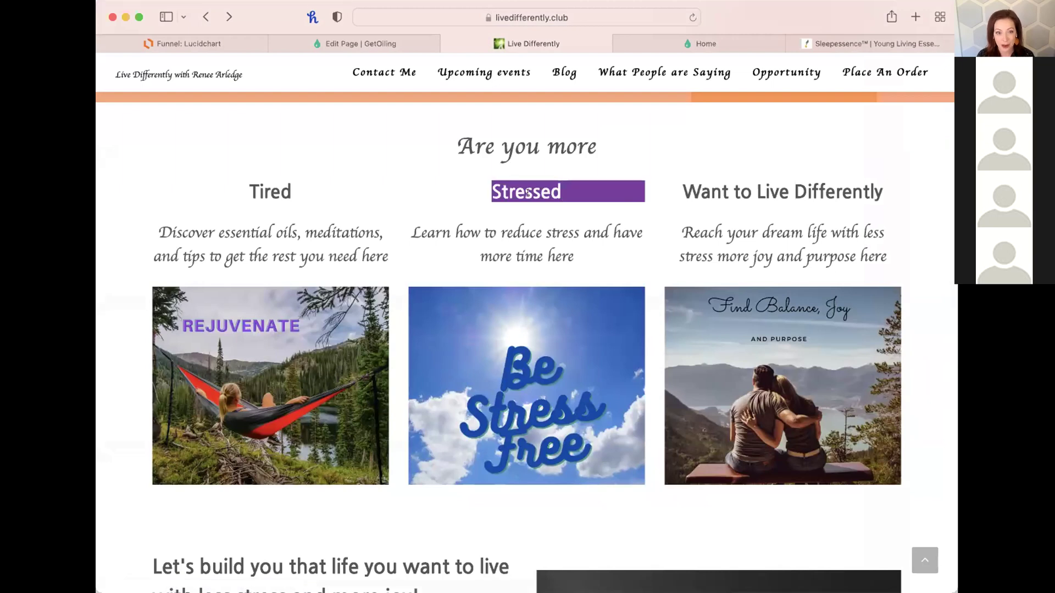
double_click(518, 188)
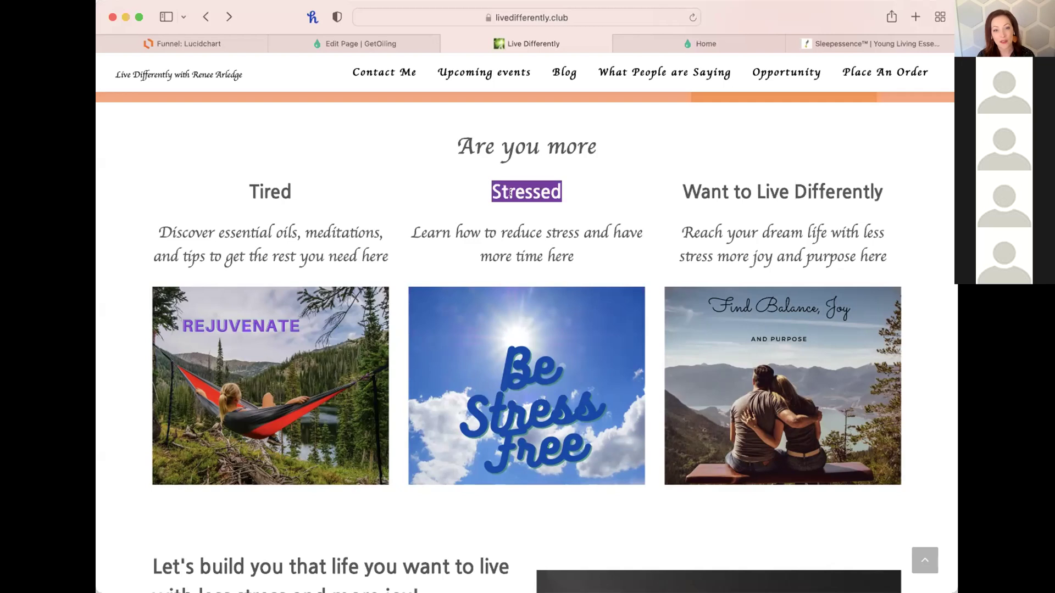
double_click(761, 188)
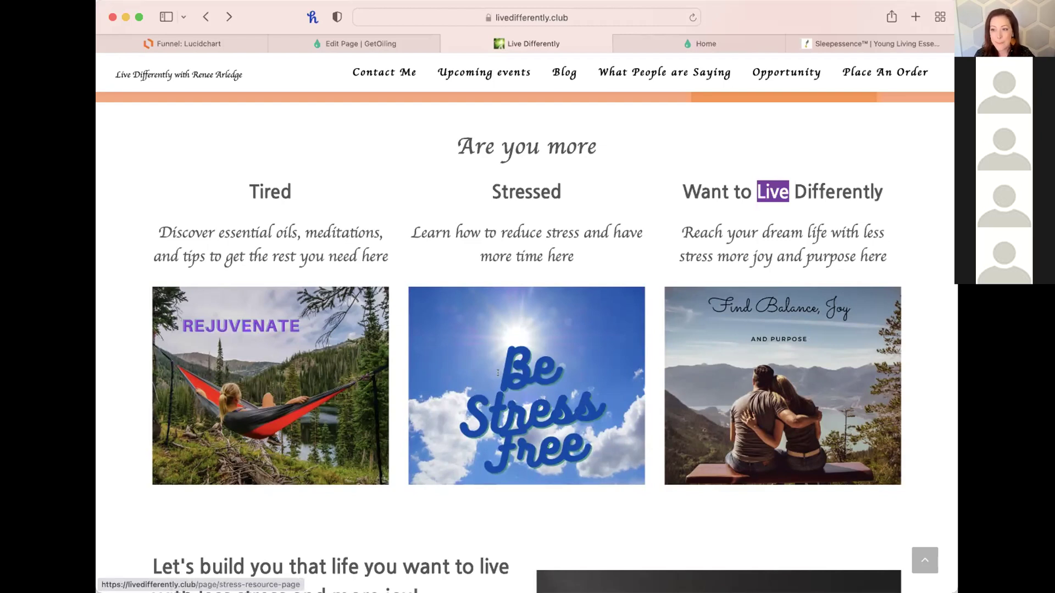
- Look through the home page's 10-week teaching offer and discovery call section, and return to the banner
scroll(498, 373, down, 6)
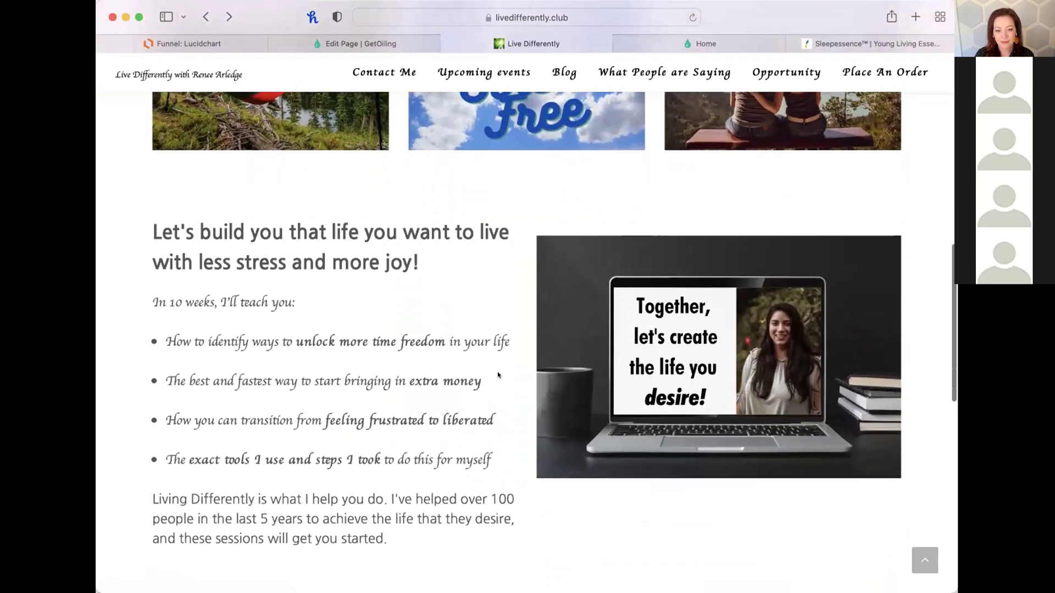
scroll(498, 374, down, 2)
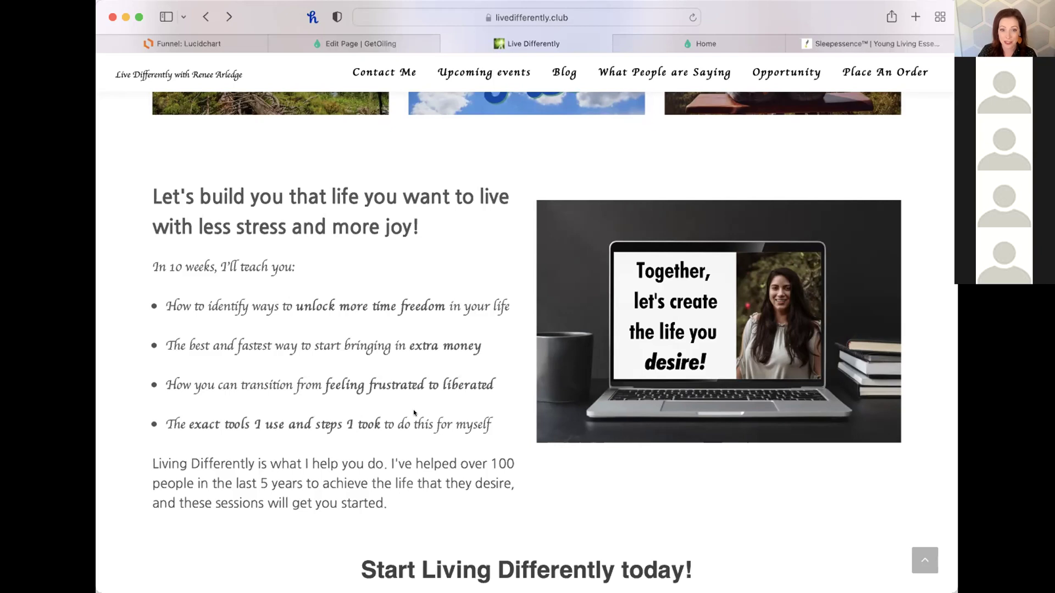
scroll(413, 410, up, 7)
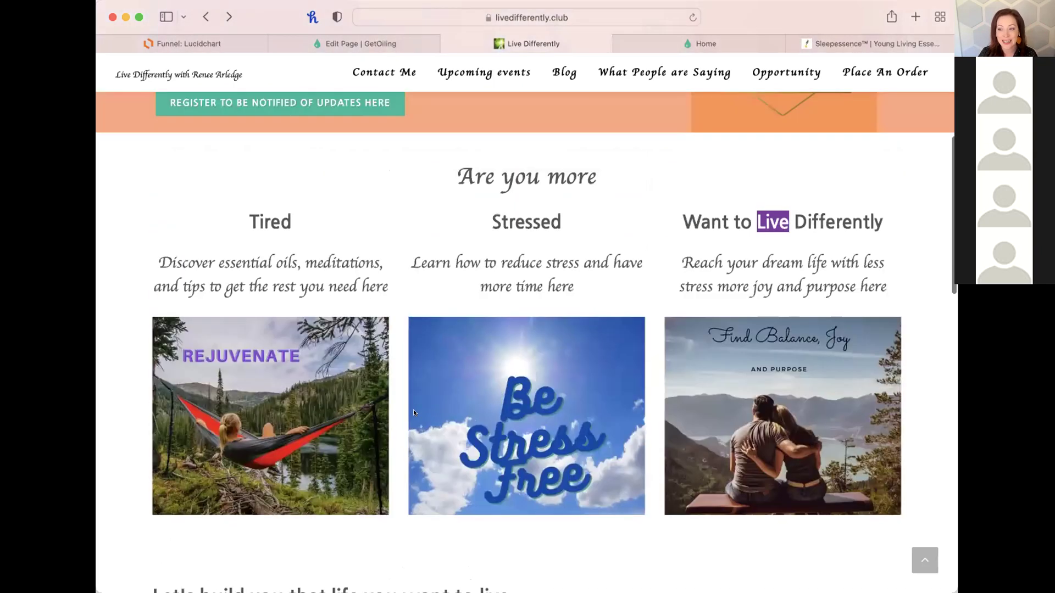
scroll(410, 410, down, 1)
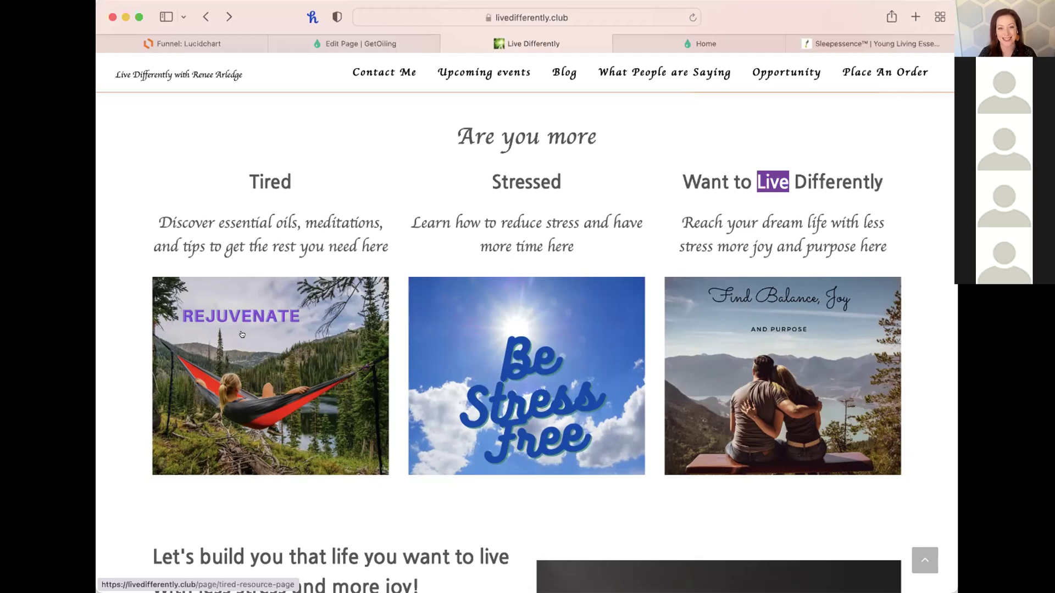
scroll(601, 373, down, 6)
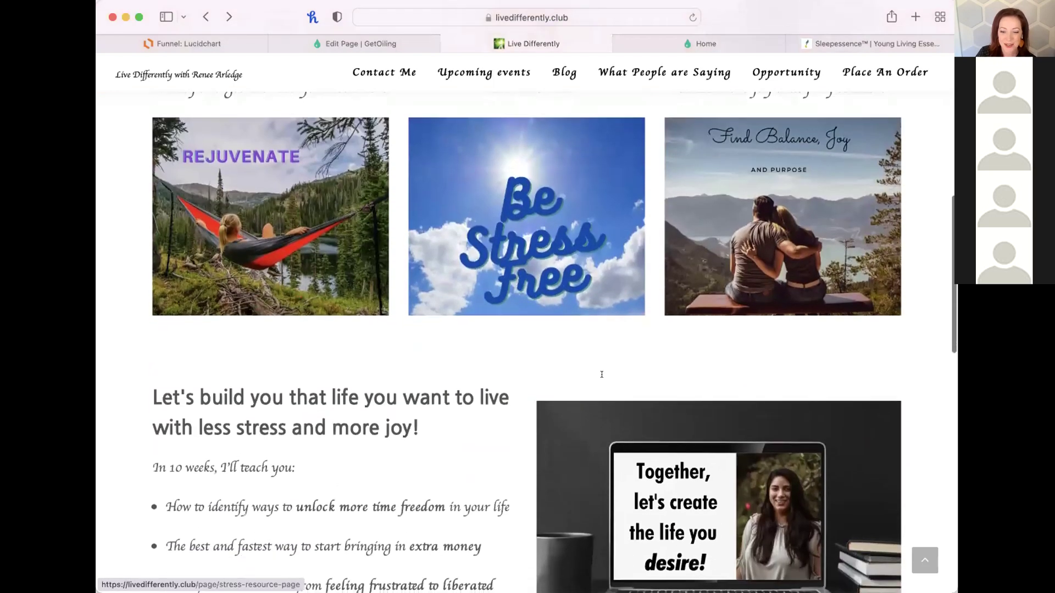
scroll(601, 373, down, 4)
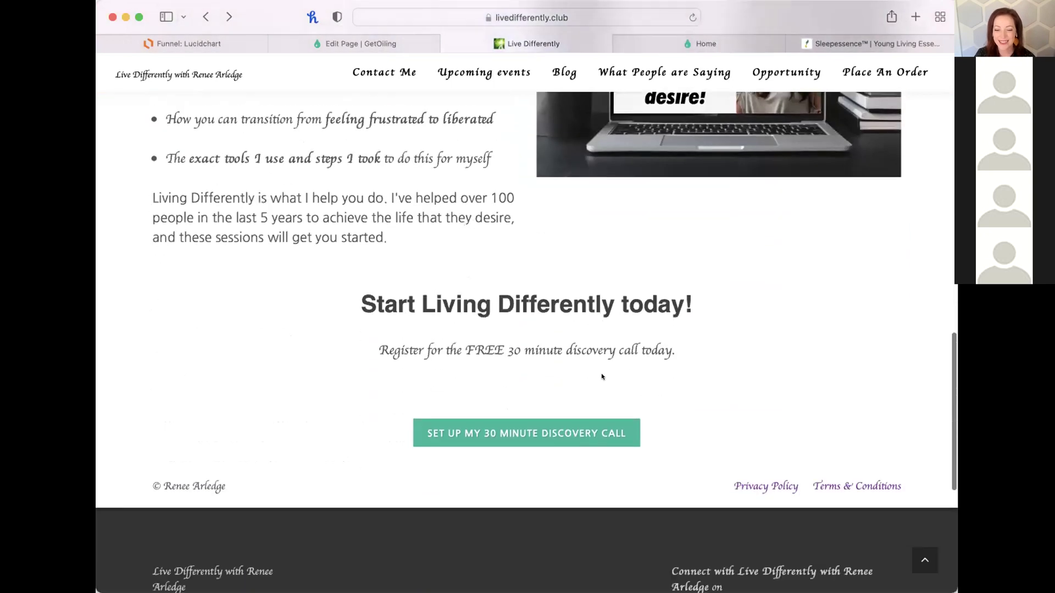
scroll(601, 374, up, 12)
scroll(601, 374, up, 6)
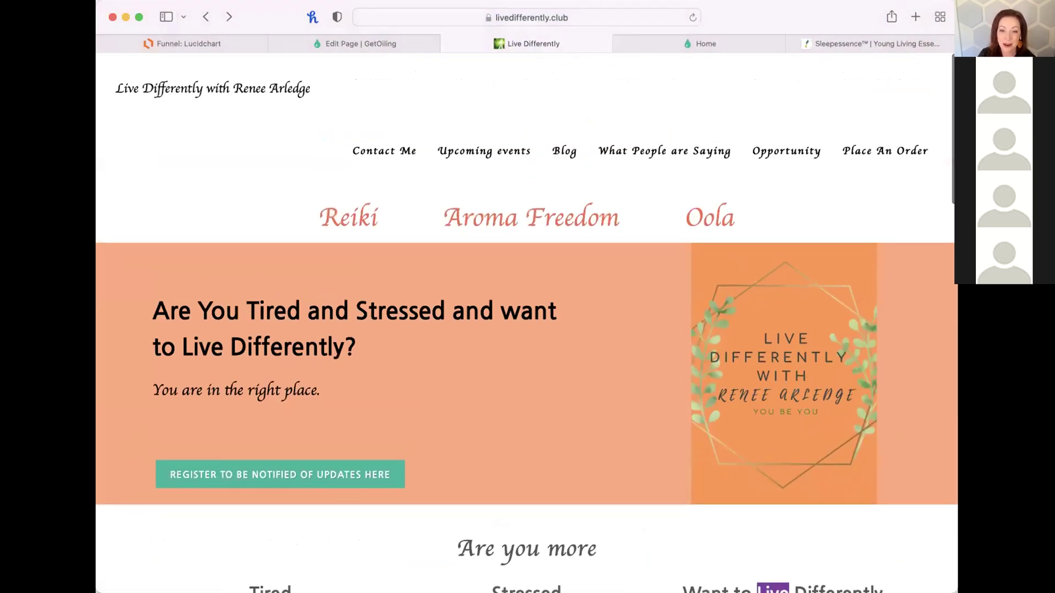